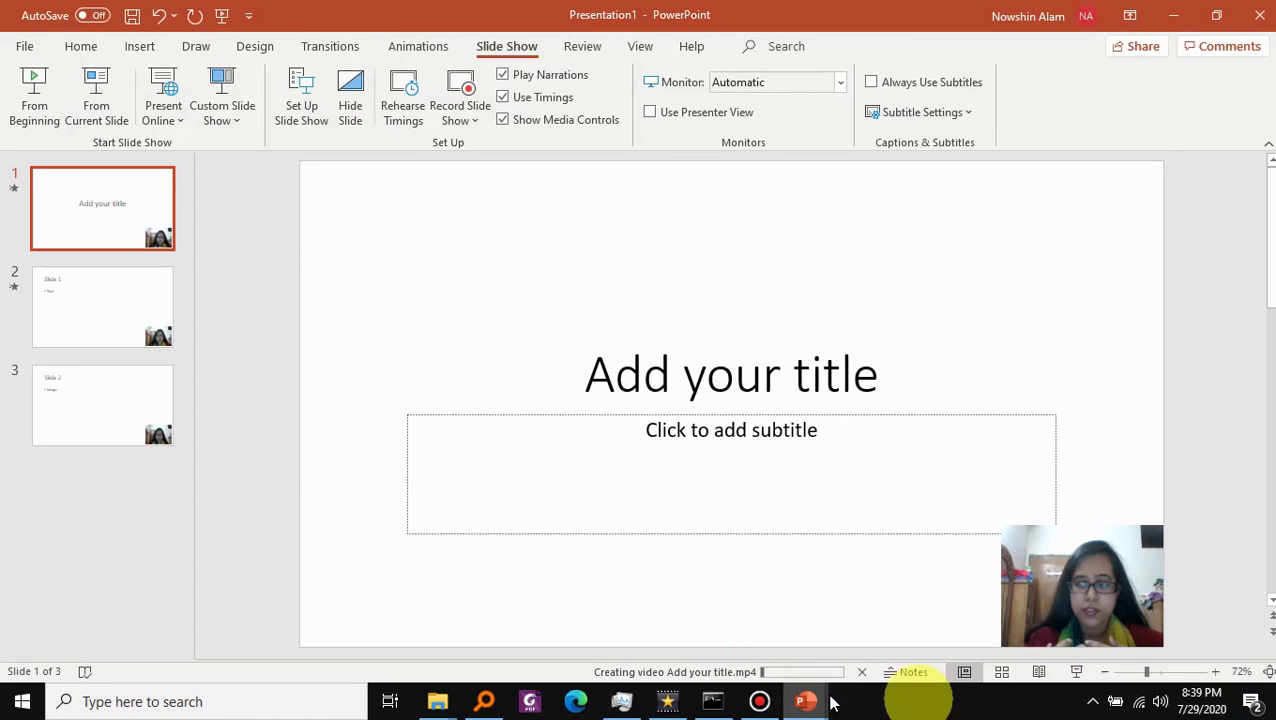
pyautogui.click(760, 703)
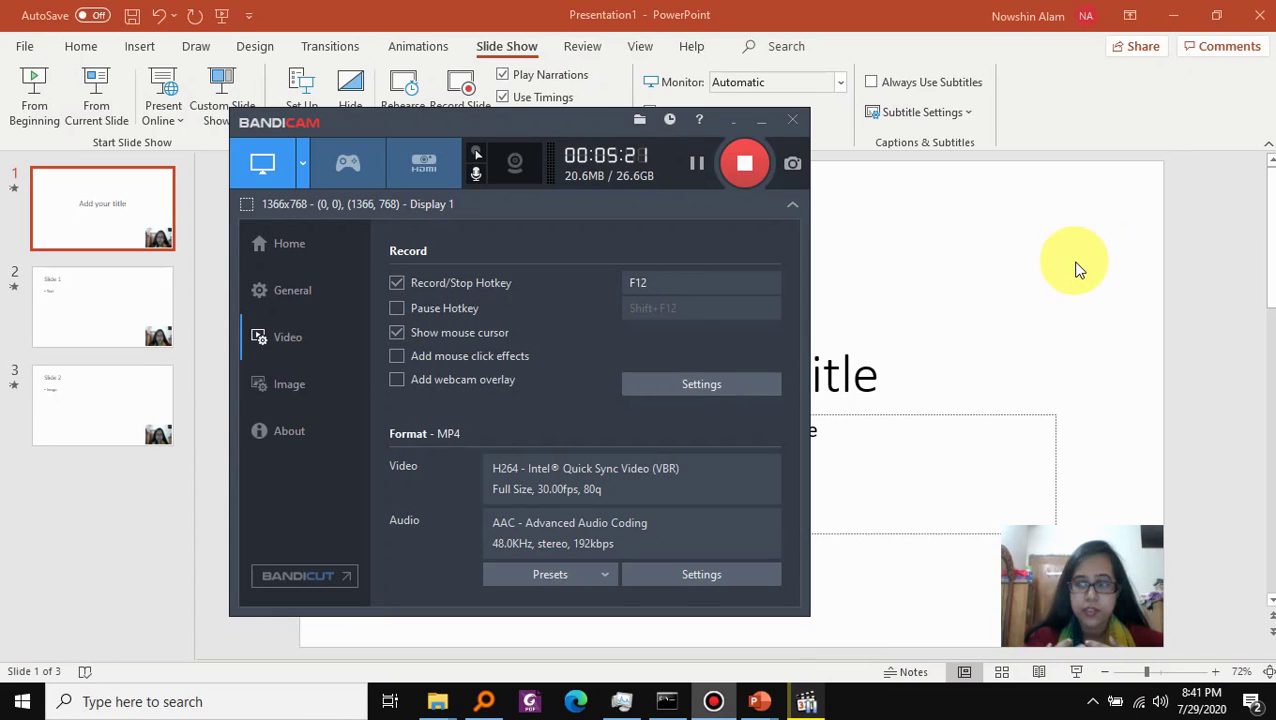
pyautogui.click(950, 463)
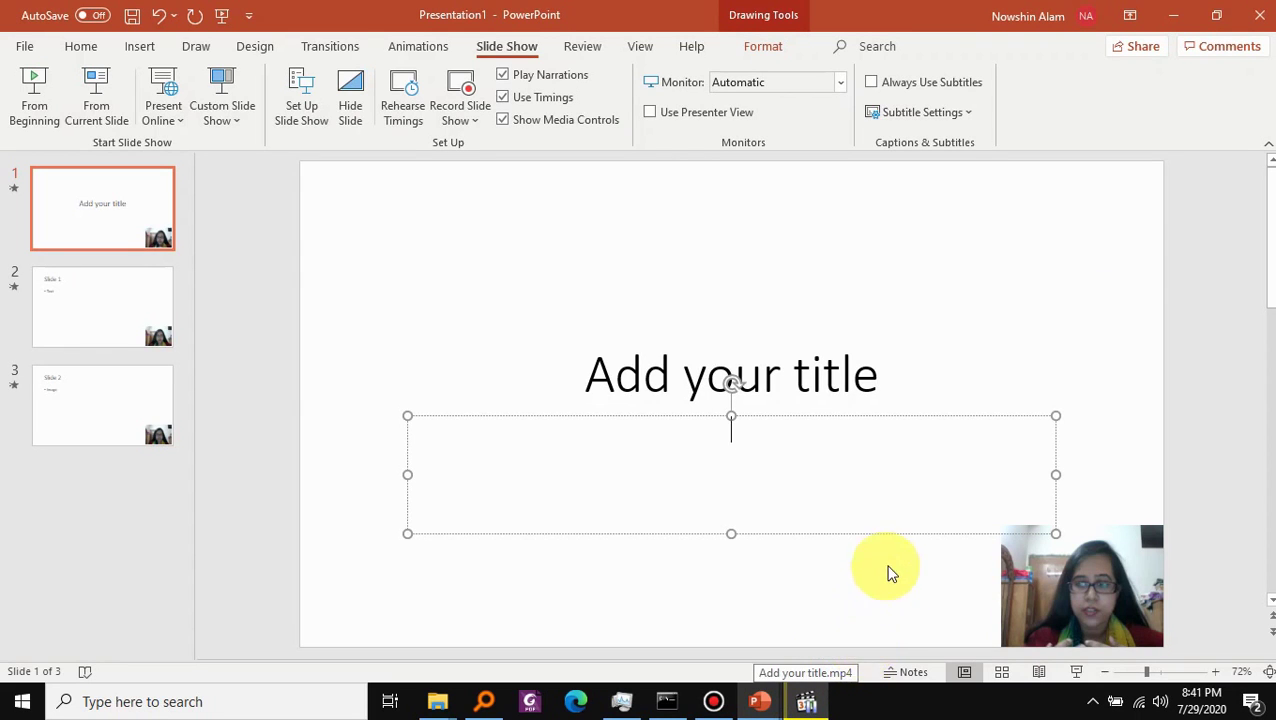
# Step: Open the exported video Add your title.mp4, play part of it, skip ahead to the Slide 1 section, then rewind and minimize the player
pyautogui.click(808, 704)
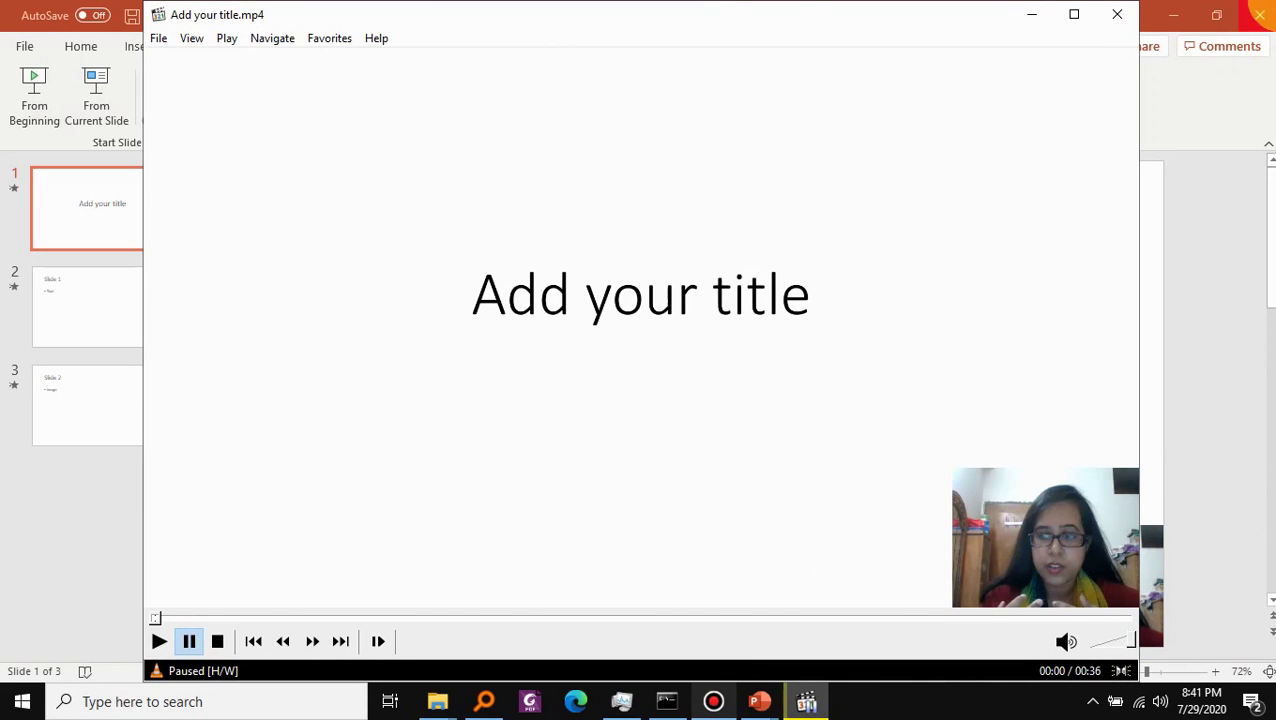
pyautogui.press('space')
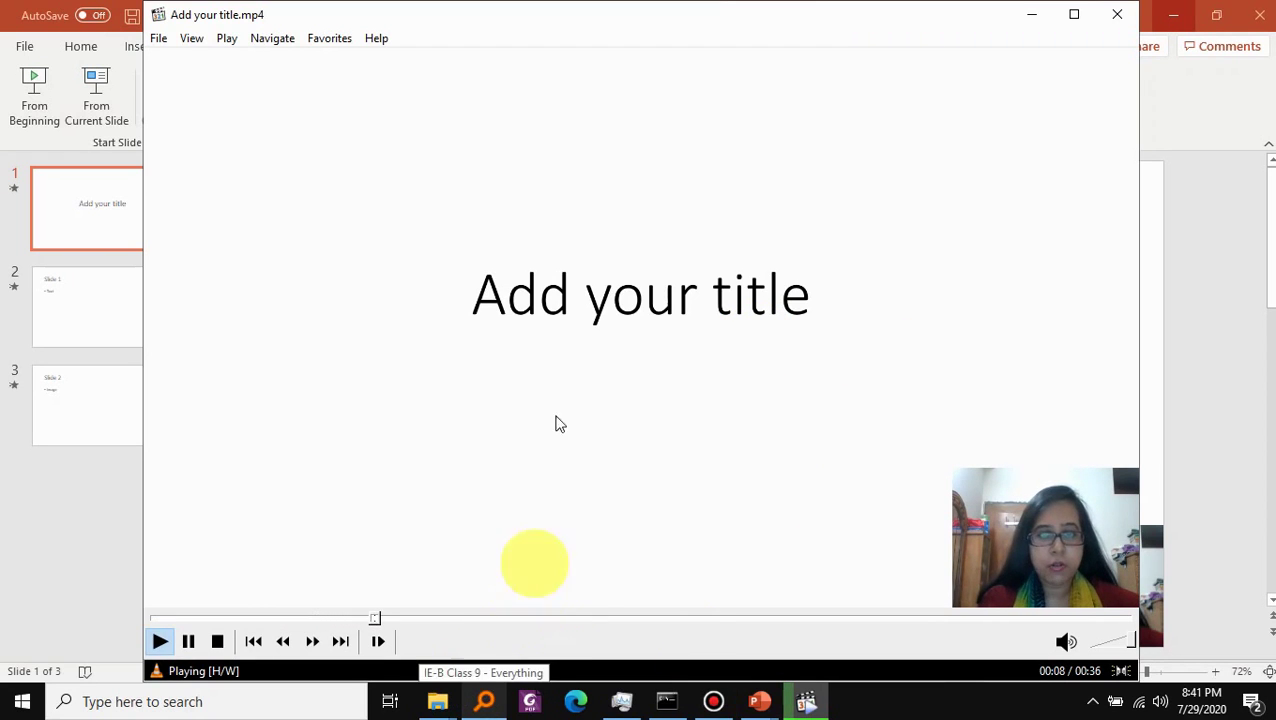
pyautogui.press('space')
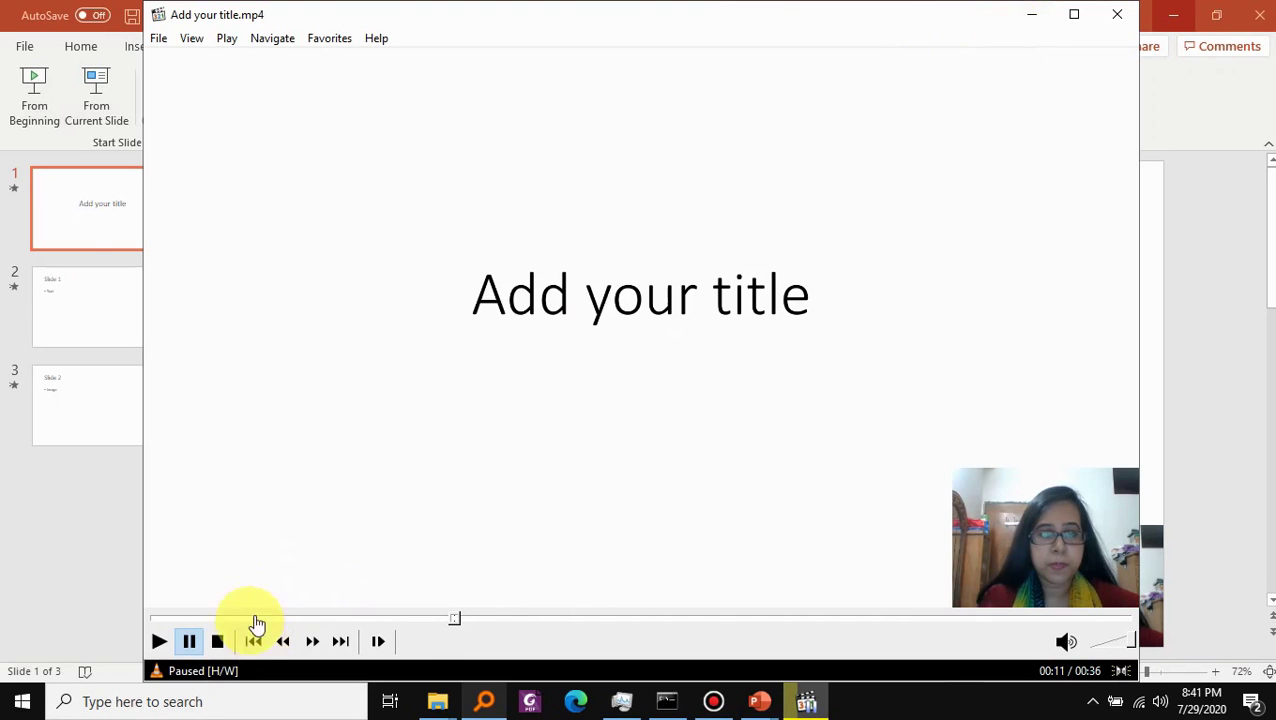
pyautogui.moveTo(455, 619); pyautogui.dragTo(748, 622)
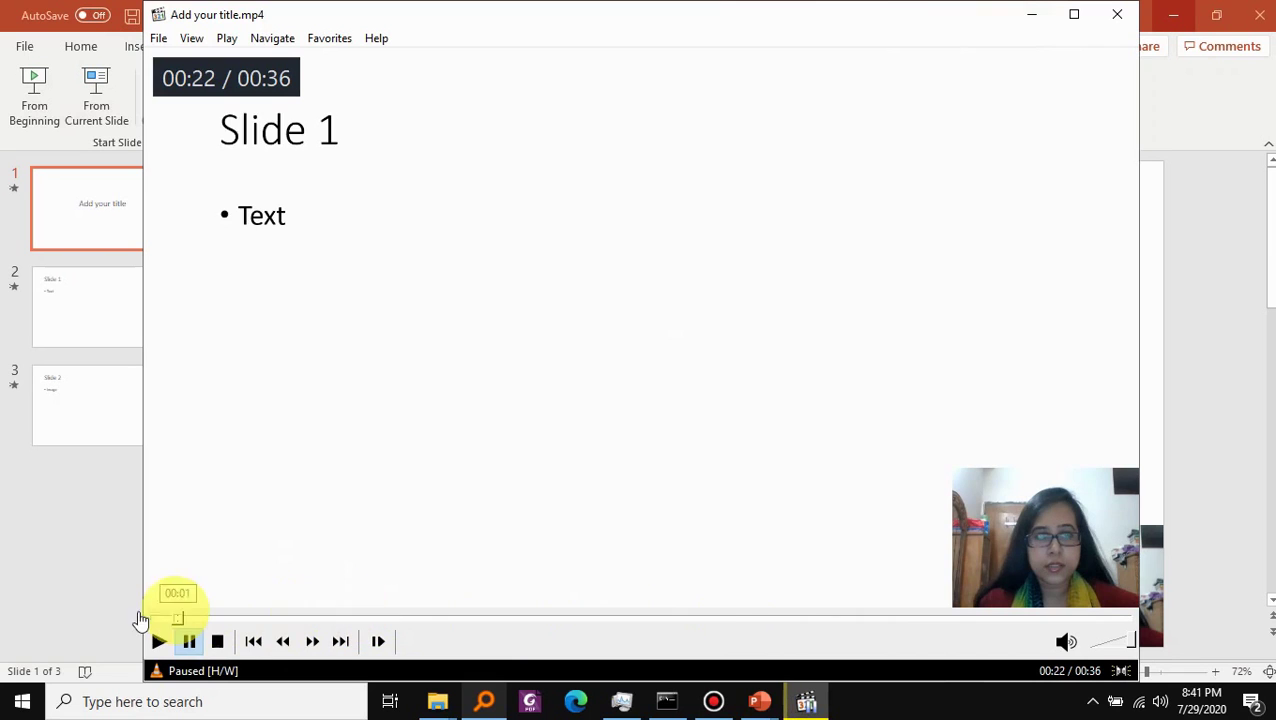
pyautogui.click(136, 619)
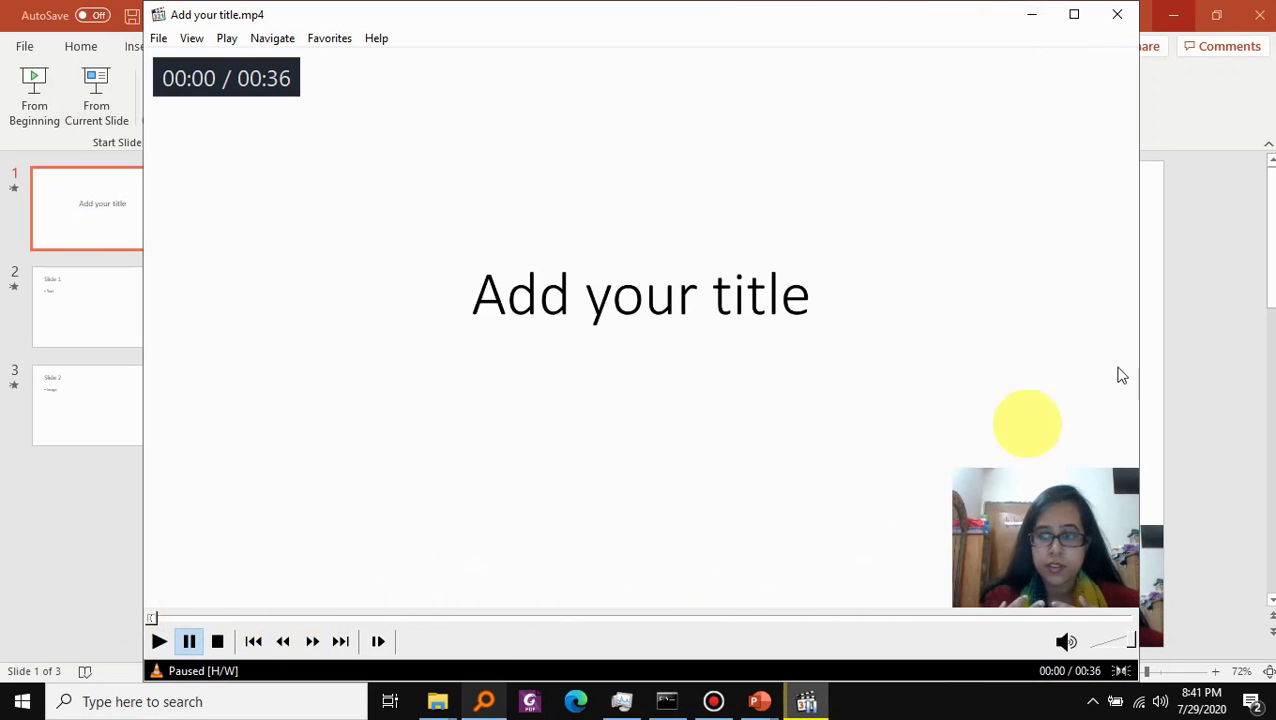
pyautogui.click(1030, 15)
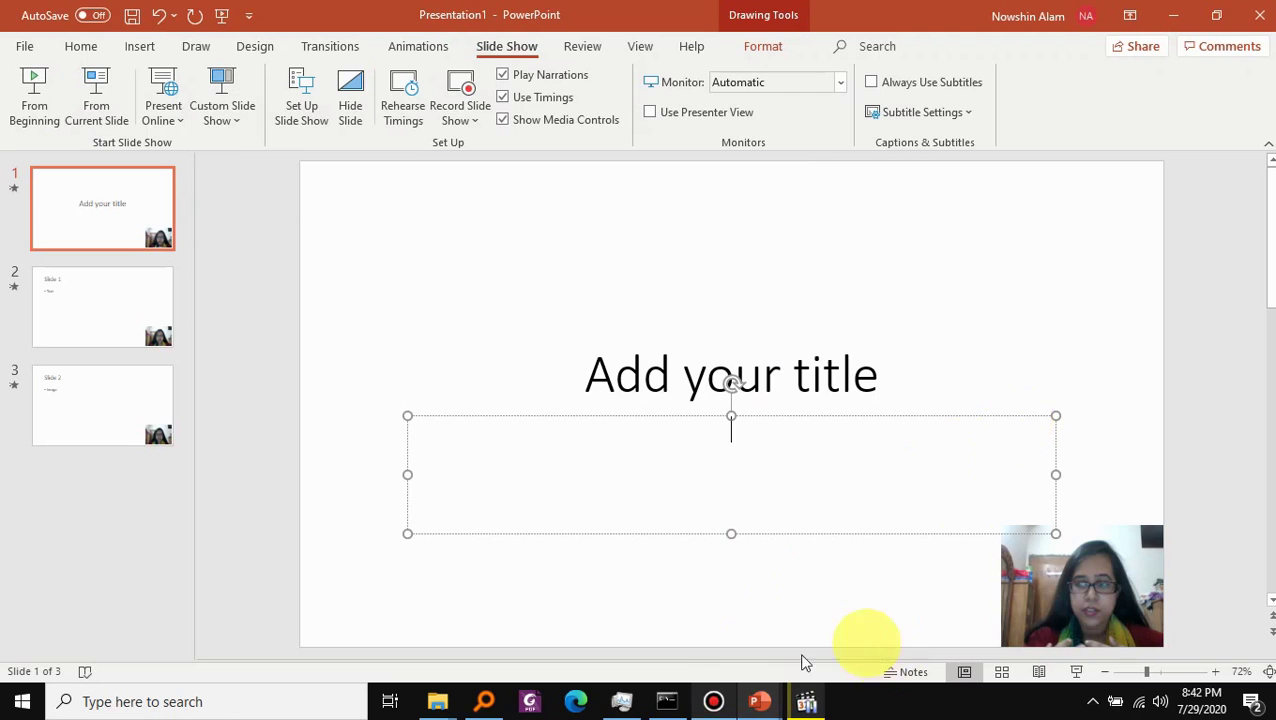
pyautogui.click(727, 707)
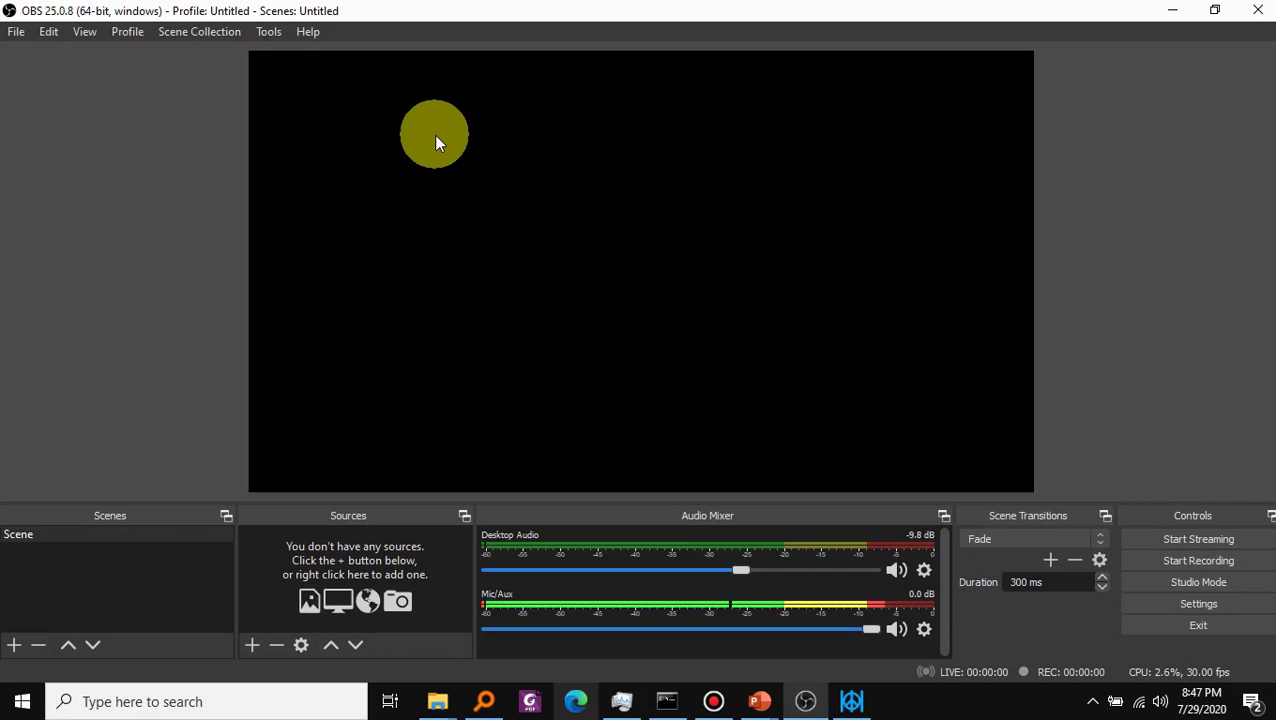
pyautogui.click(266, 31)
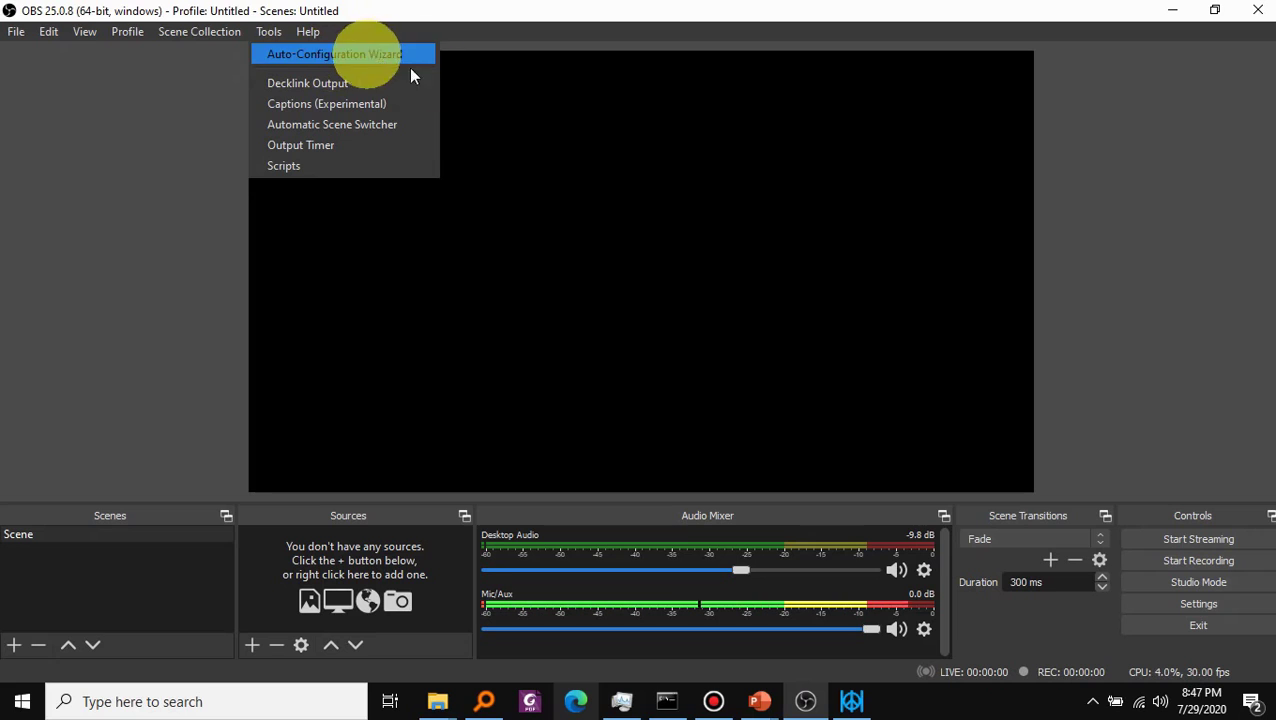
pyautogui.click(1130, 244)
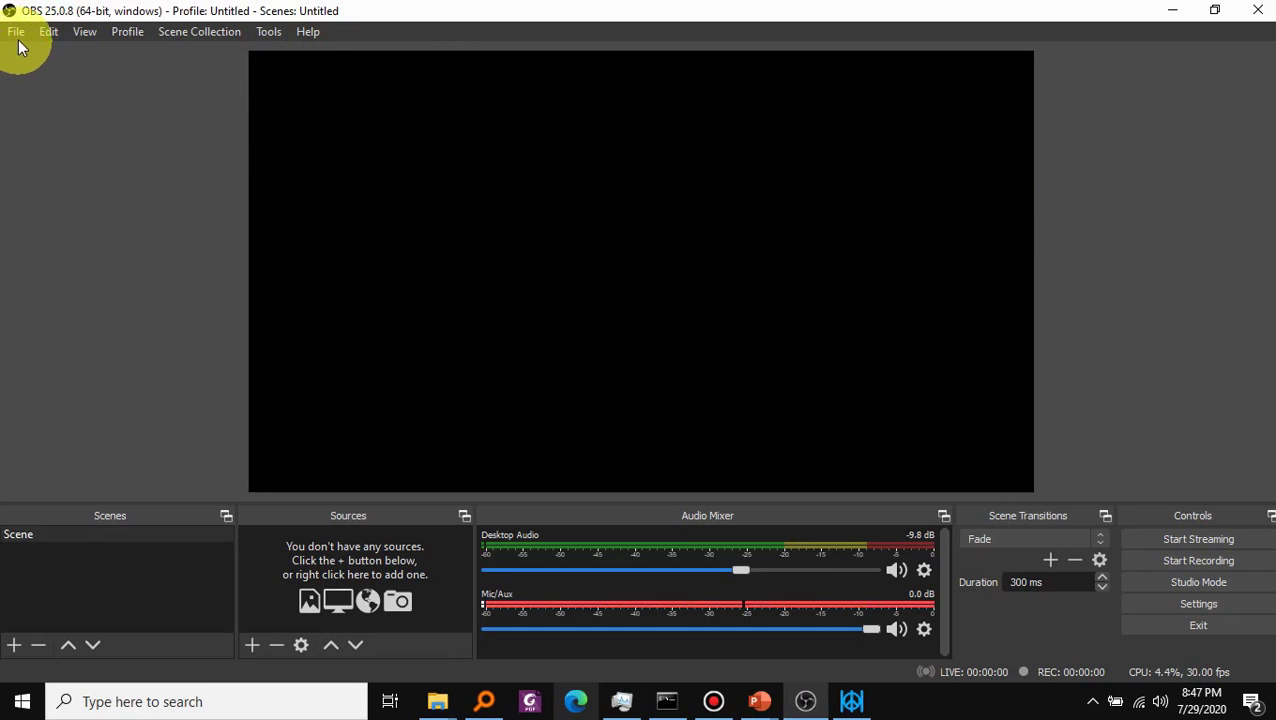
# Step: Review the advanced output settings for recording in OBS, including the recording path, format, encoder and bitrate, and close the settings
pyautogui.click(1202, 603)
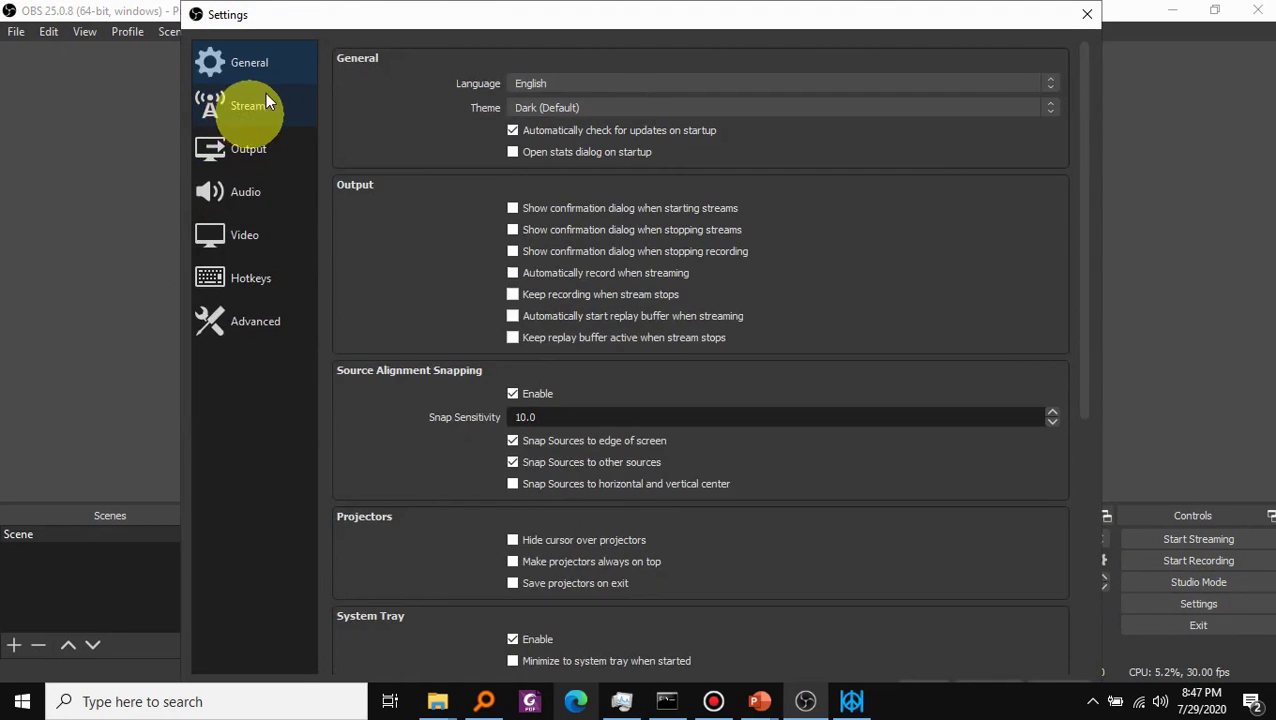
pyautogui.click(262, 114)
pyautogui.click(261, 150)
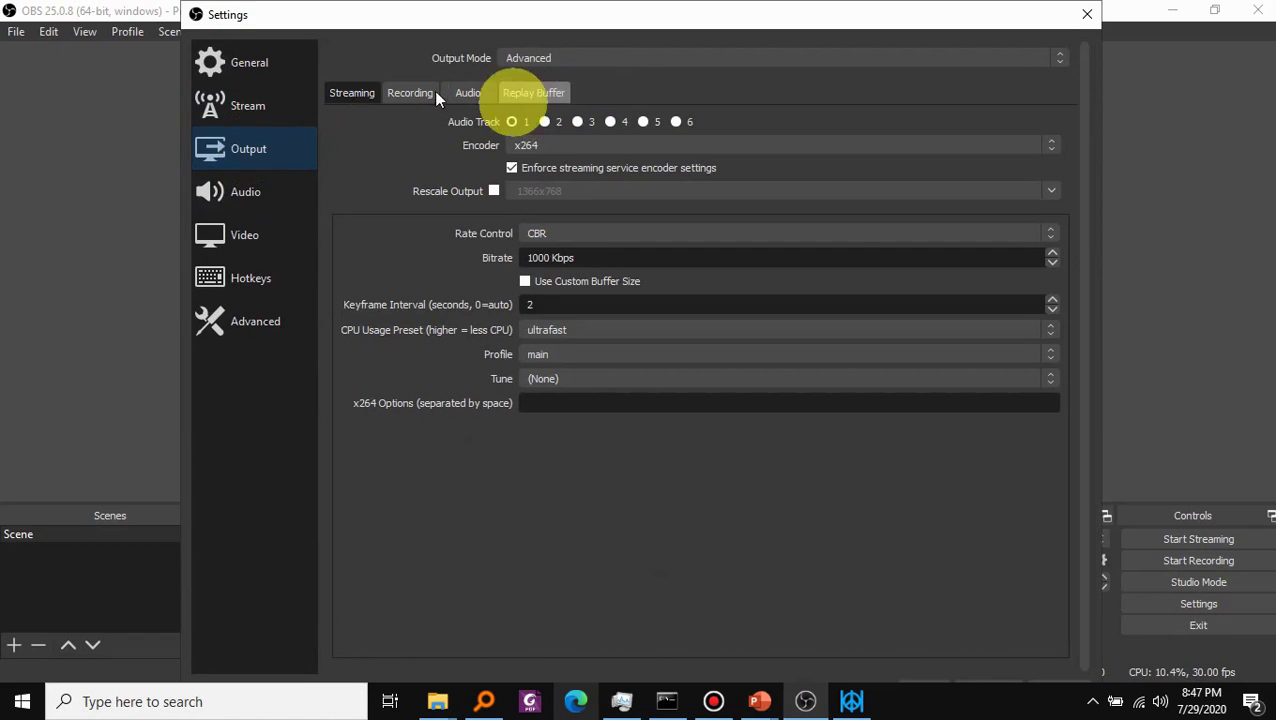
pyautogui.click(410, 93)
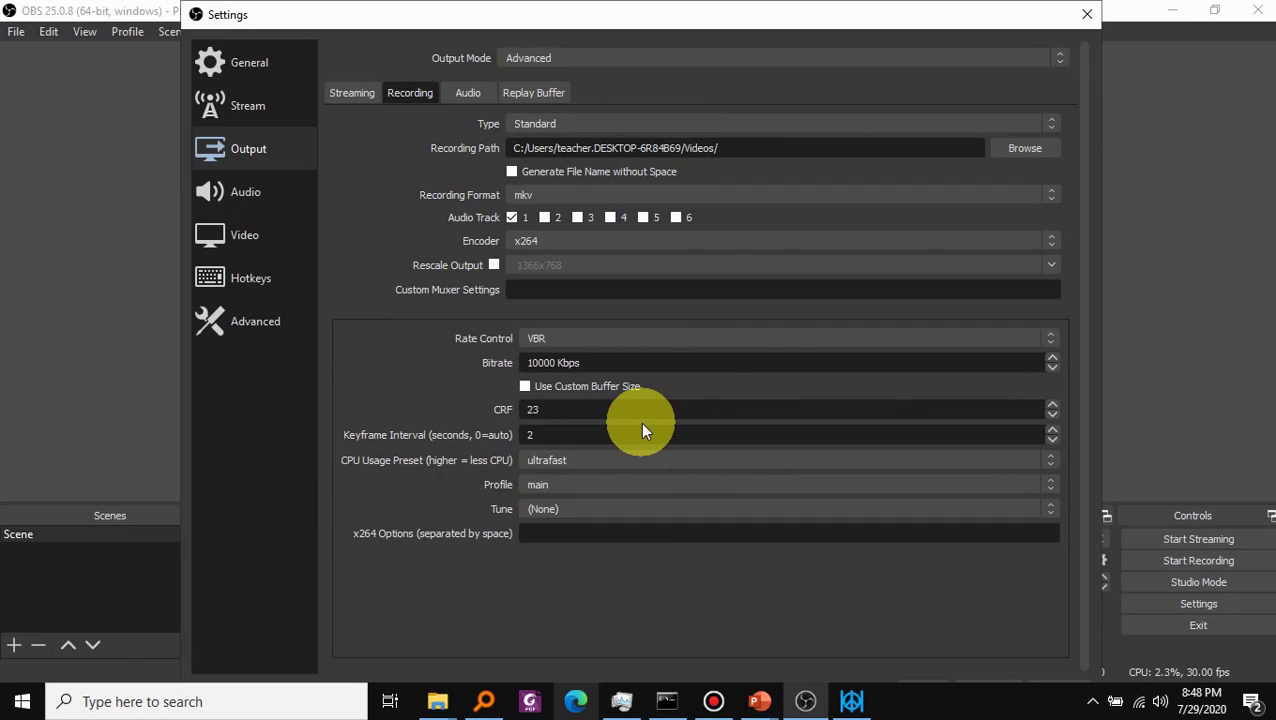
pyautogui.click(1090, 16)
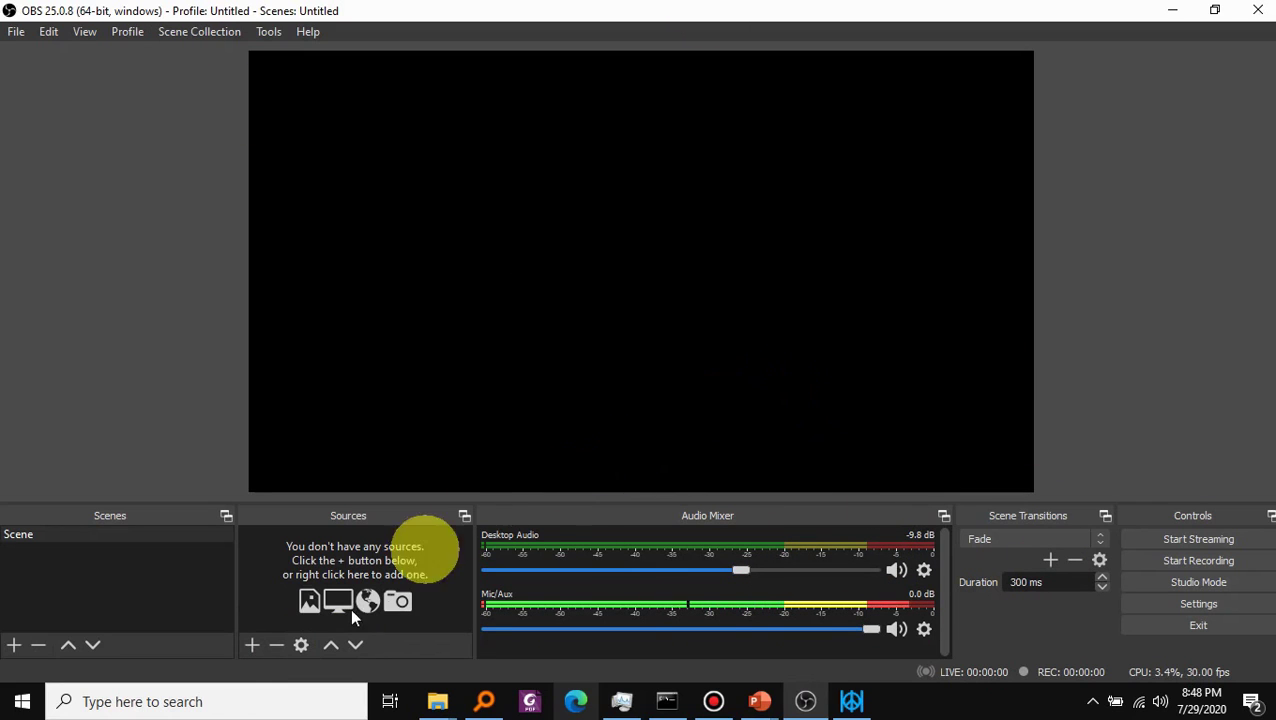
# Step: Add a new Display Capture source for Display 1 with cursor capture to the scene
pyautogui.click(247, 646)
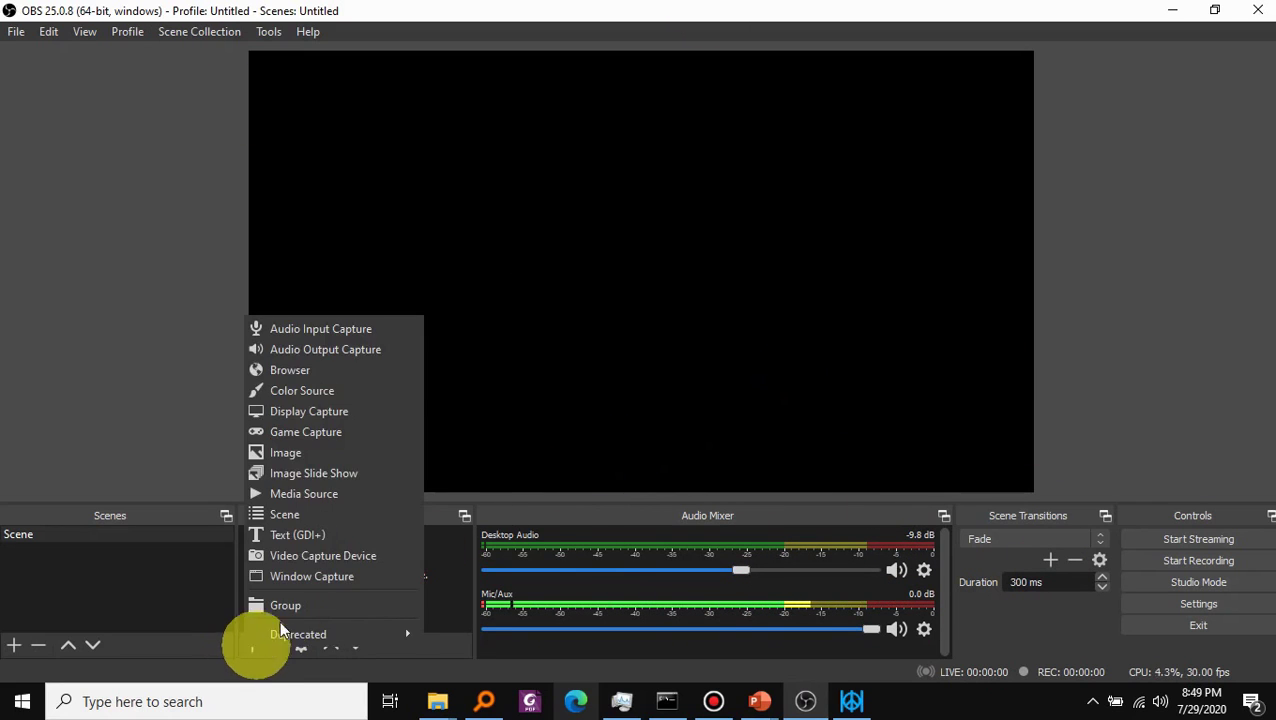
pyautogui.click(333, 412)
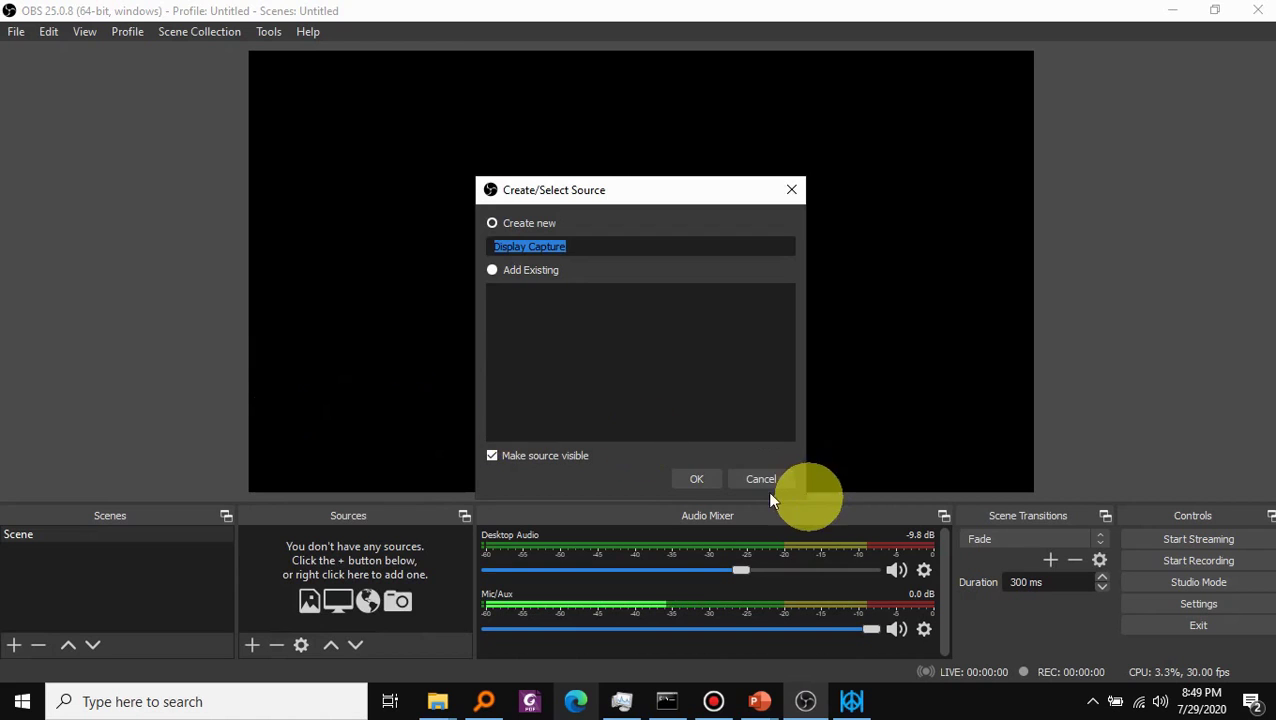
pyautogui.click(697, 479)
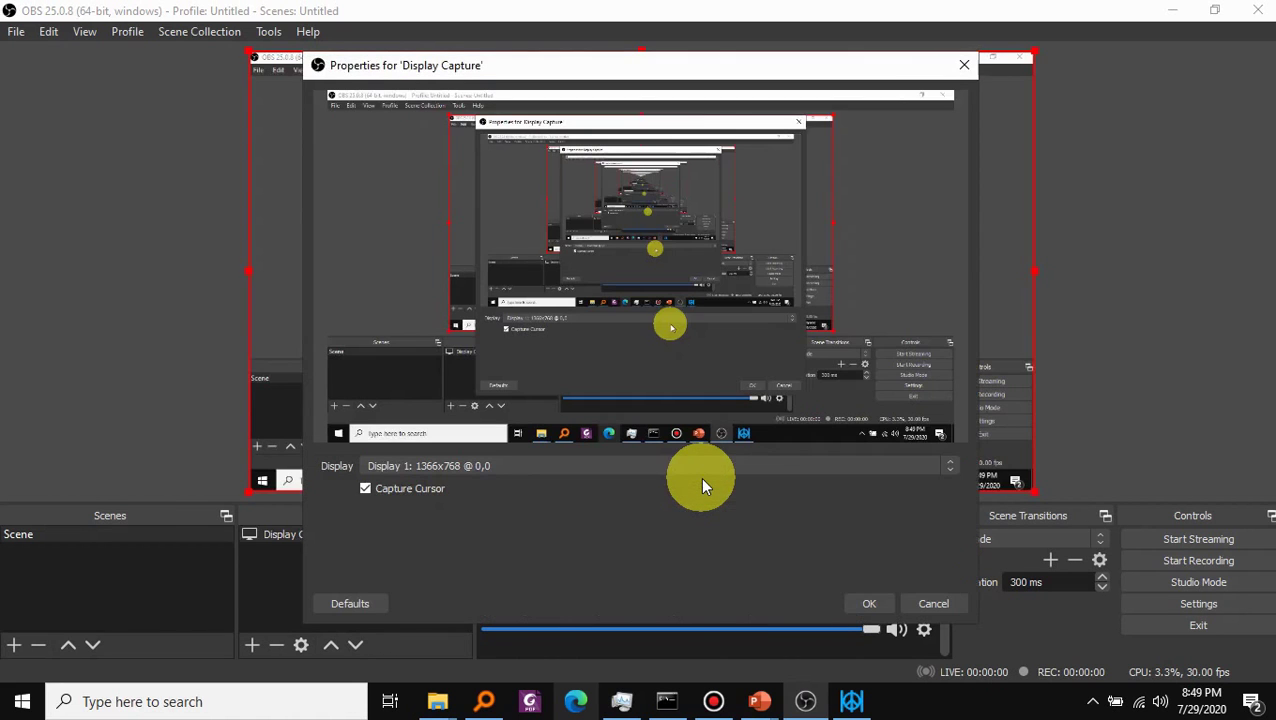
pyautogui.click(875, 604)
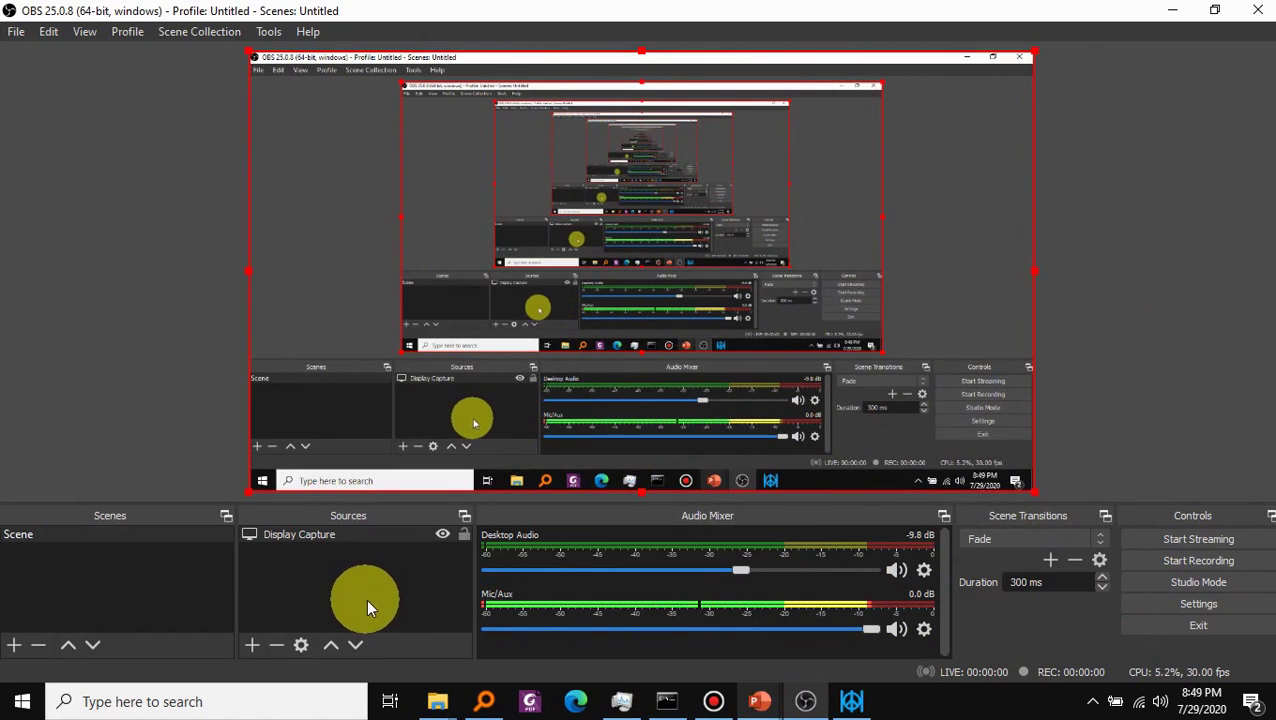
# Step: Add a new Video Capture Device source to the scene, using HD WebCam as the device
pyautogui.click(252, 643)
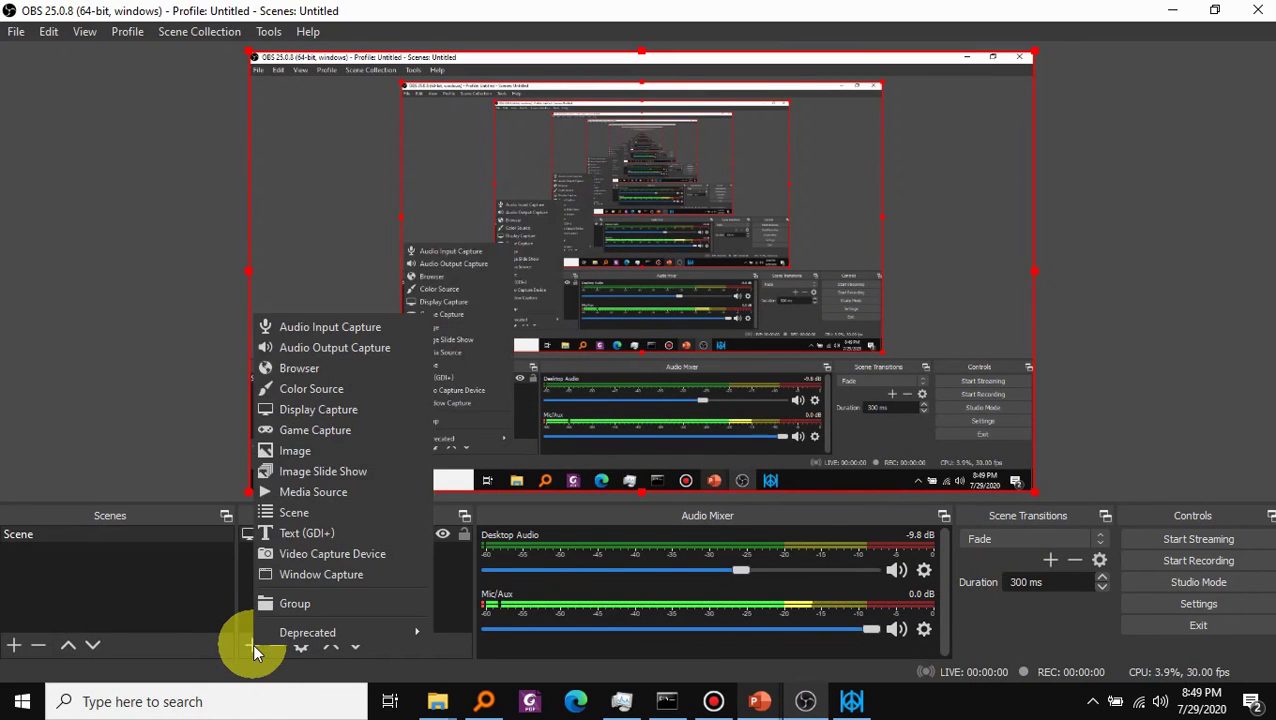
pyautogui.click(349, 554)
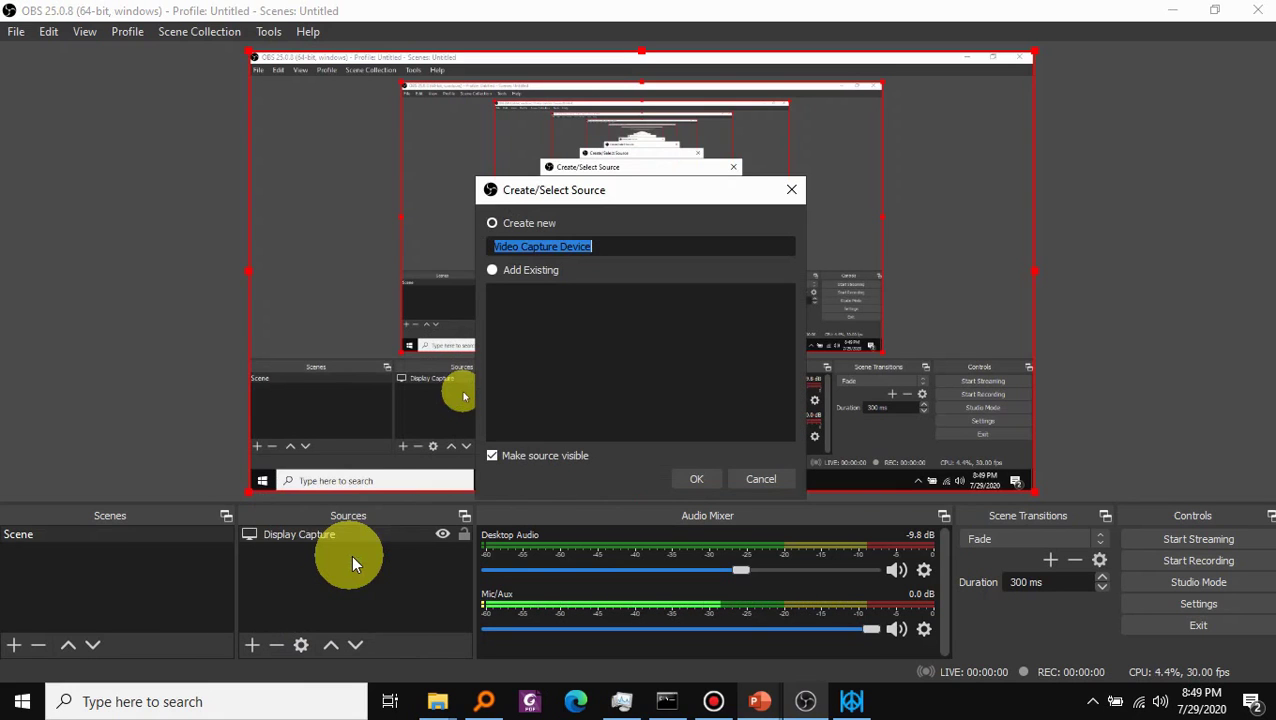
pyautogui.click(694, 478)
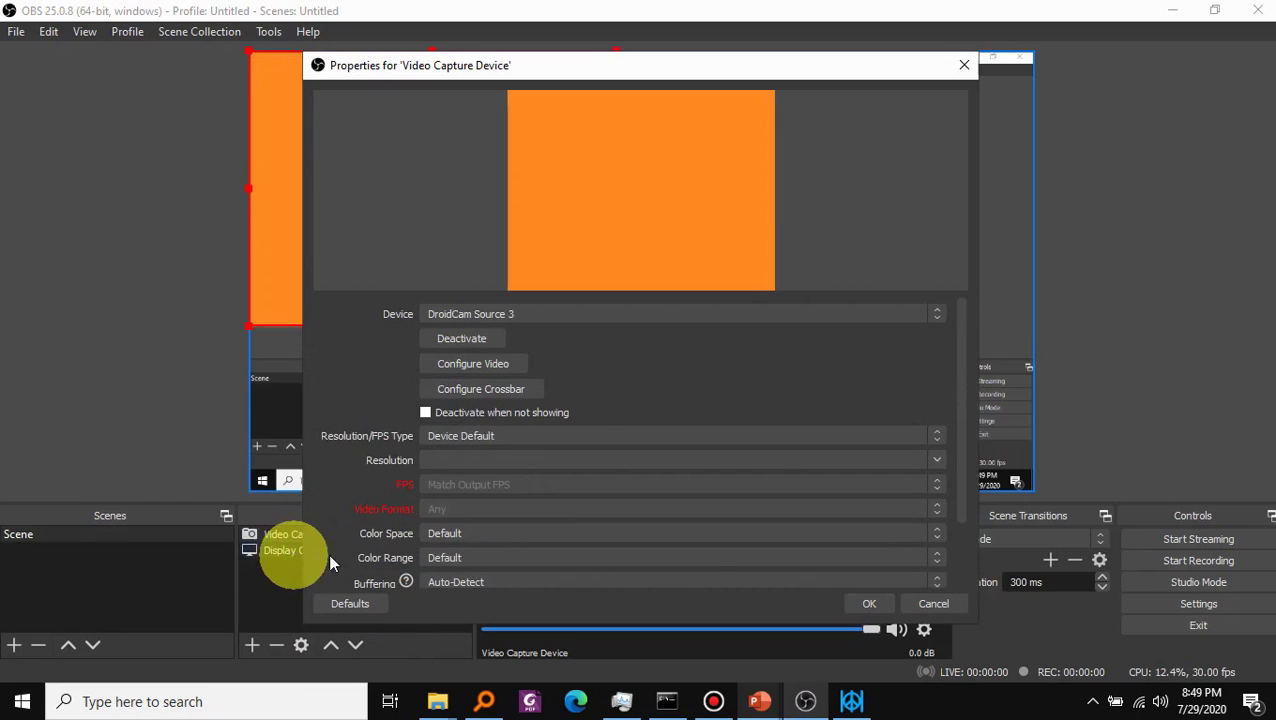
pyautogui.click(608, 316)
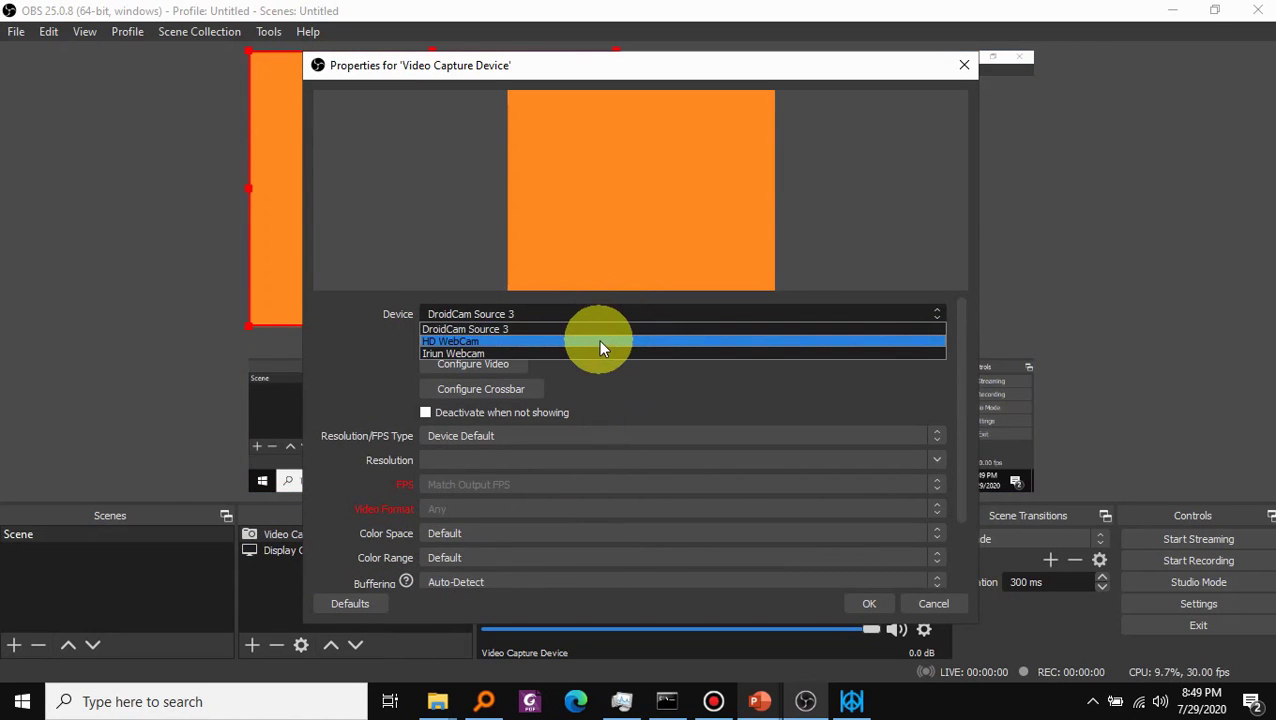
pyautogui.click(600, 345)
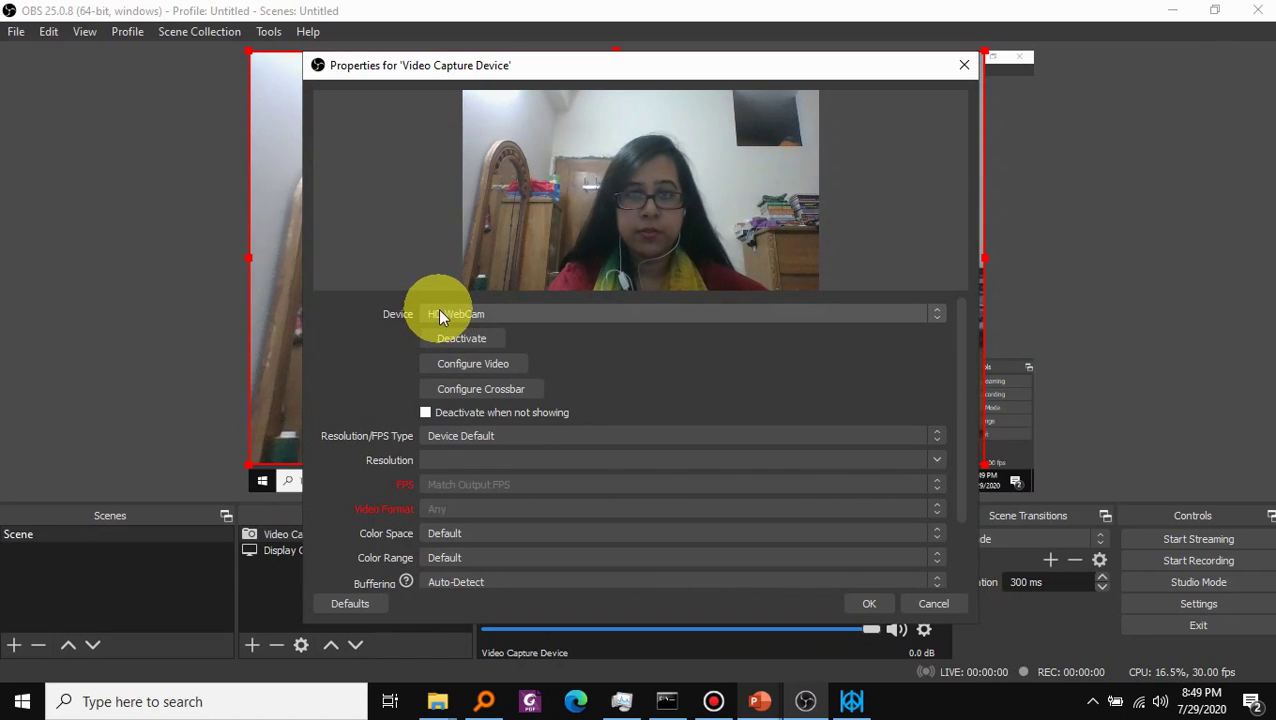
pyautogui.click(871, 604)
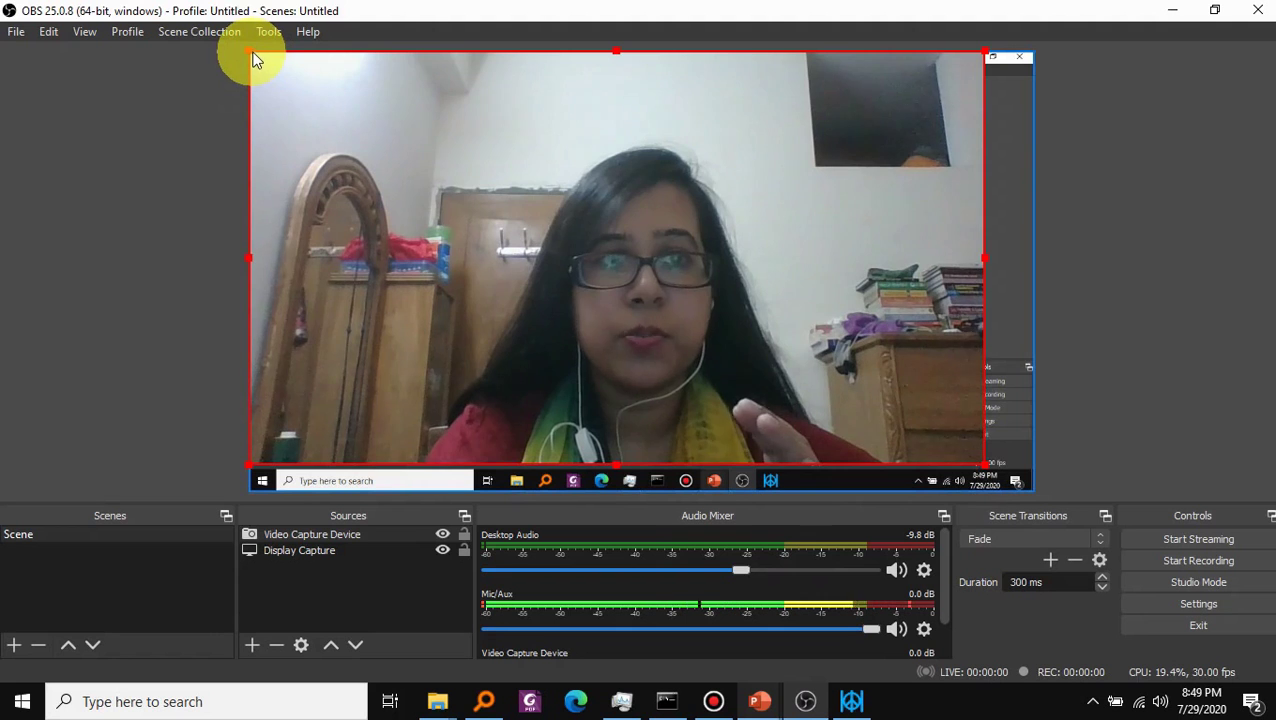
# Step: Shrink the webcam source to about a quarter of the canvas width and place it in the canvas's lower-right corner
pyautogui.moveTo(263, 64); pyautogui.dragTo(371, 141)
pyautogui.click(300, 100)
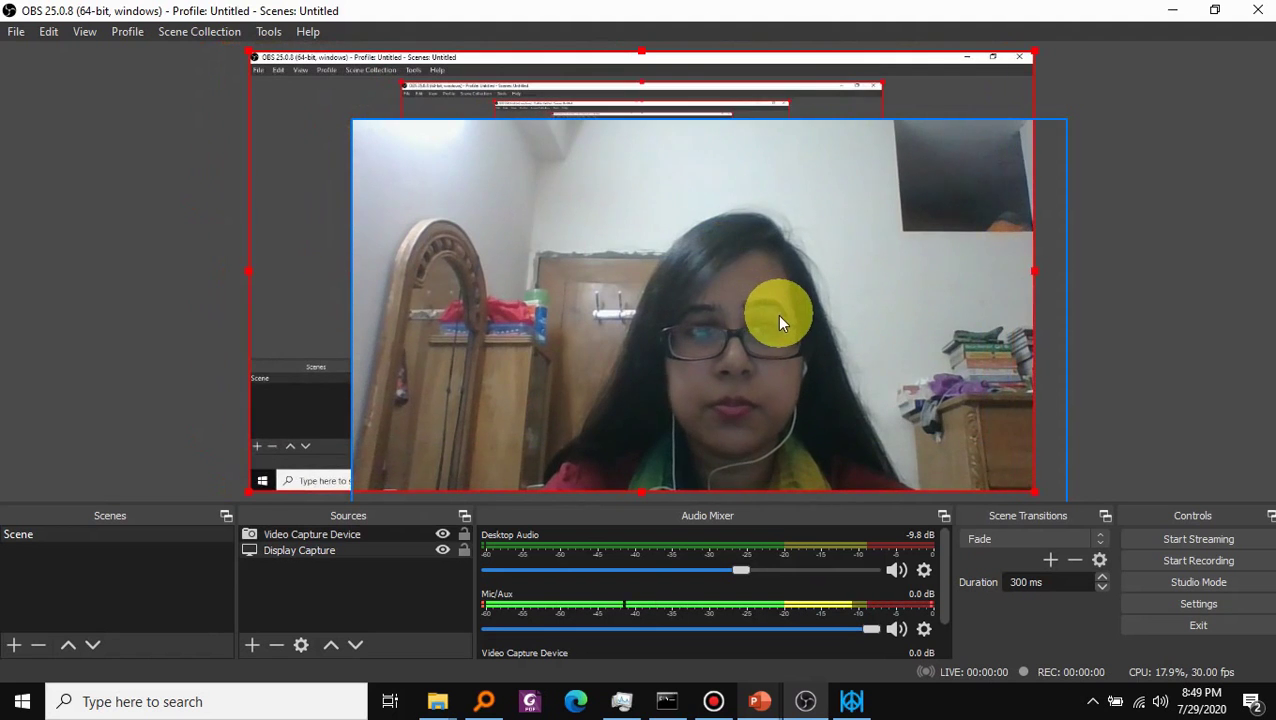
pyautogui.click(783, 268)
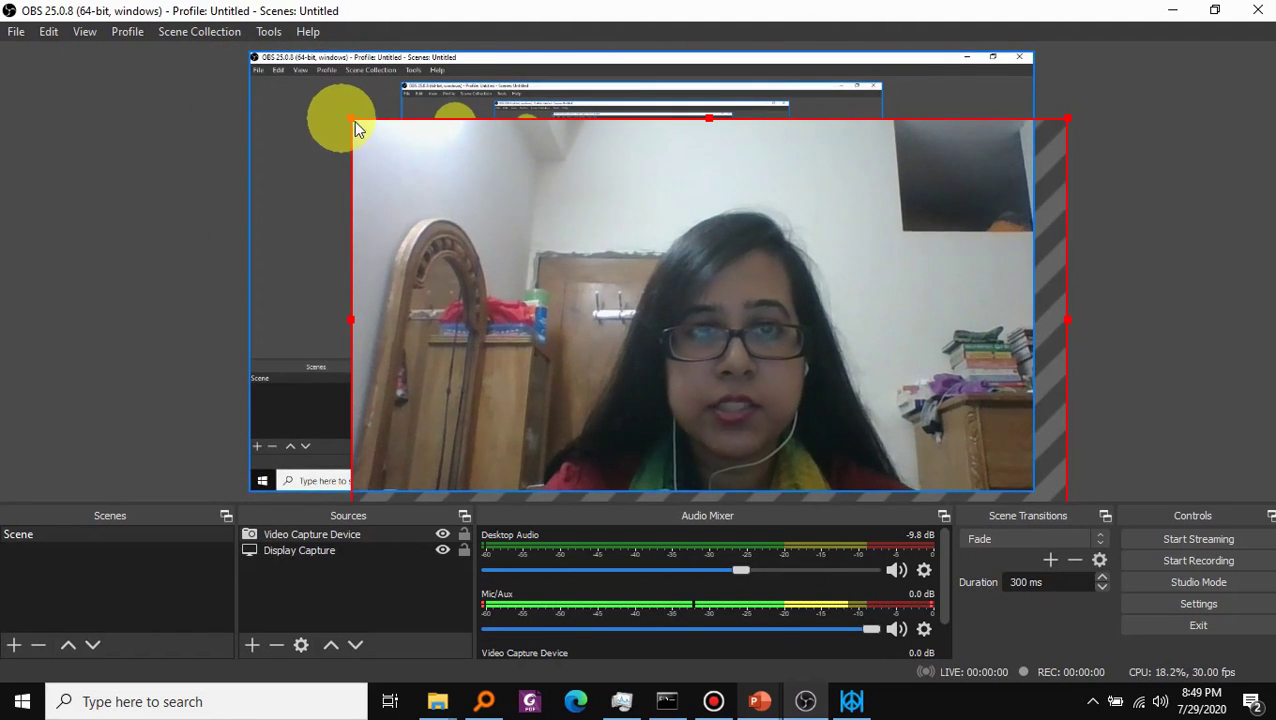
pyautogui.moveTo(350, 118); pyautogui.dragTo(872, 439)
pyautogui.moveTo(1050, 451); pyautogui.dragTo(1021, 431)
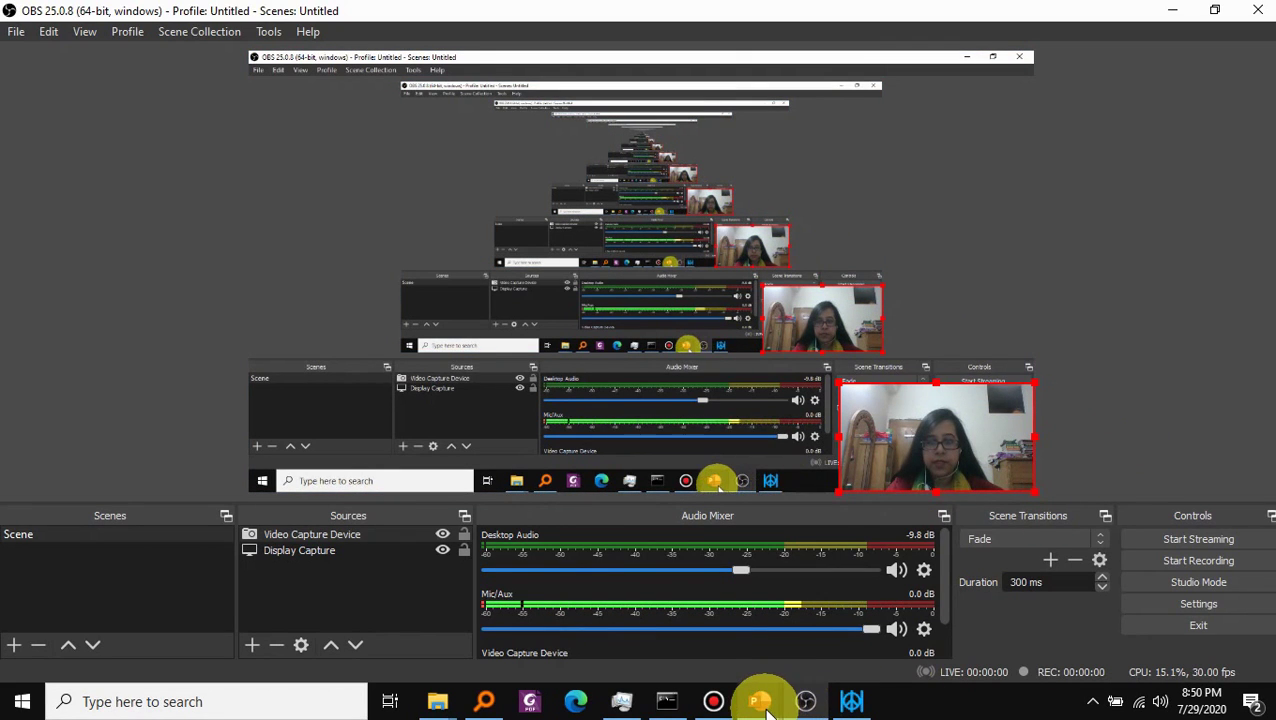
# Step: Switch to Presentation2 in PowerPoint and enter "bdhkfdbdksjbksd" as the body text of the slide titled Slide 1
pyautogui.moveTo(763, 700)
pyautogui.click(867, 615)
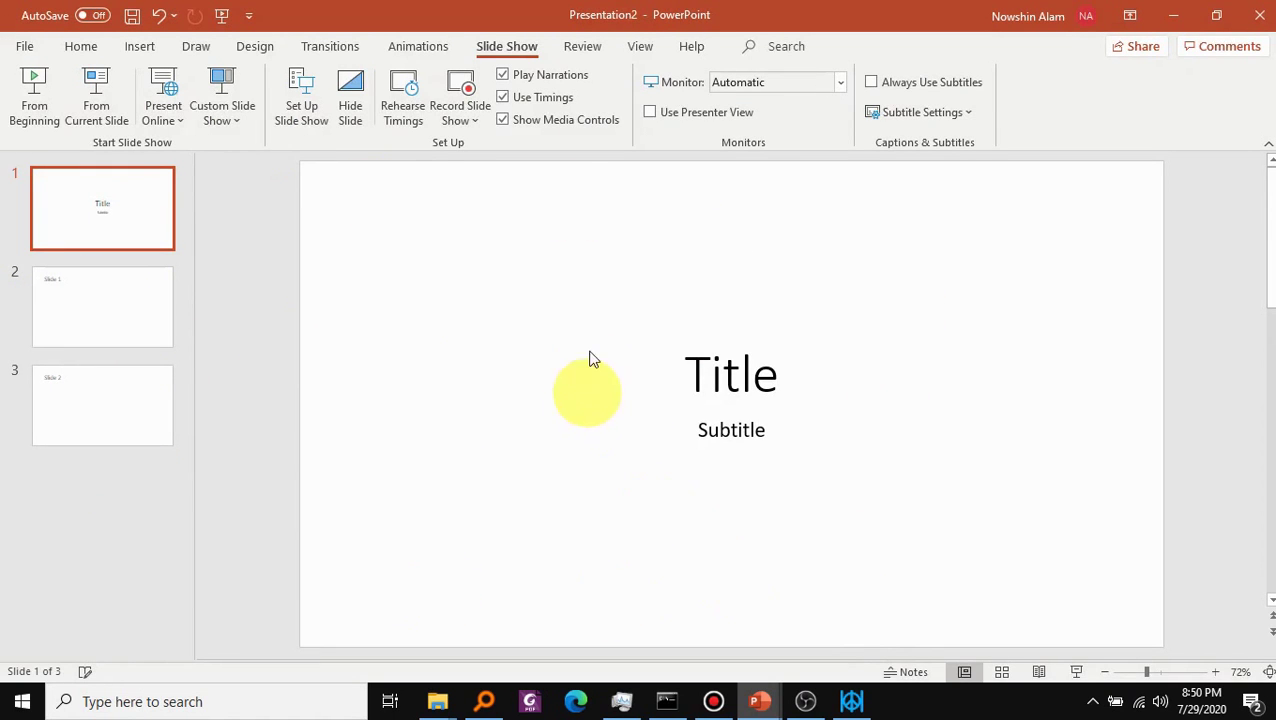
pyautogui.click(84, 50)
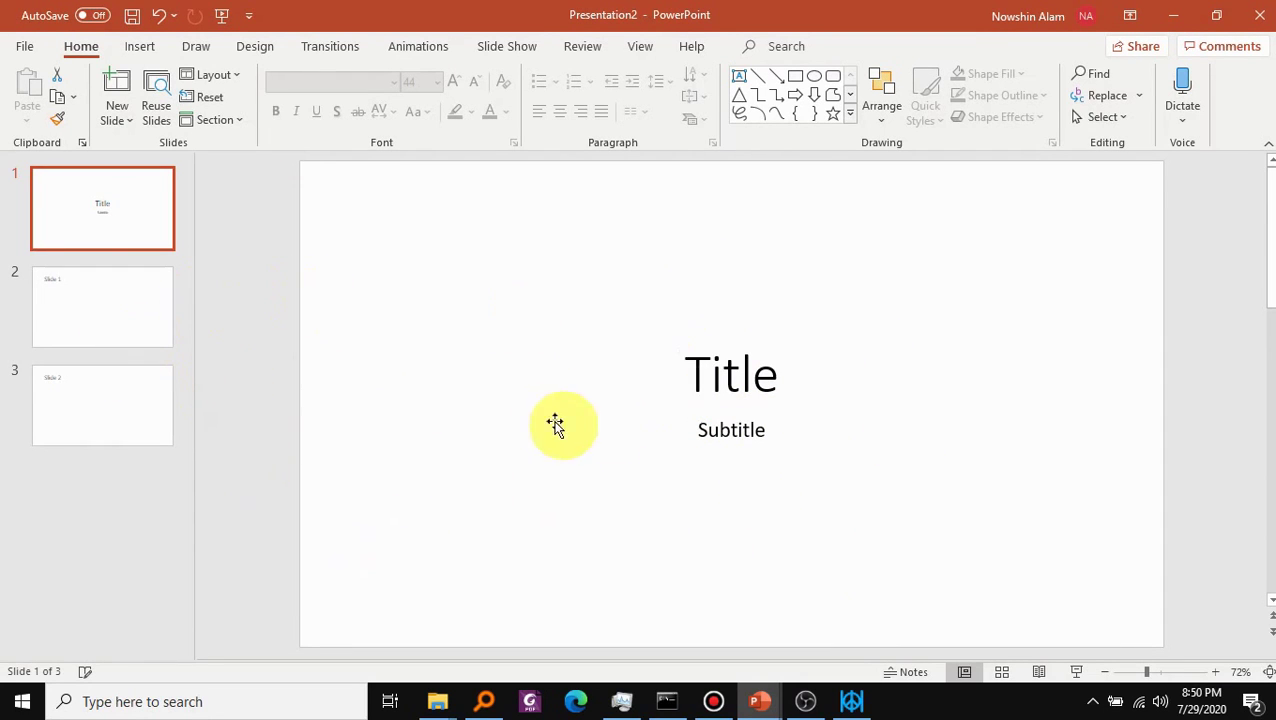
pyautogui.click(90, 310)
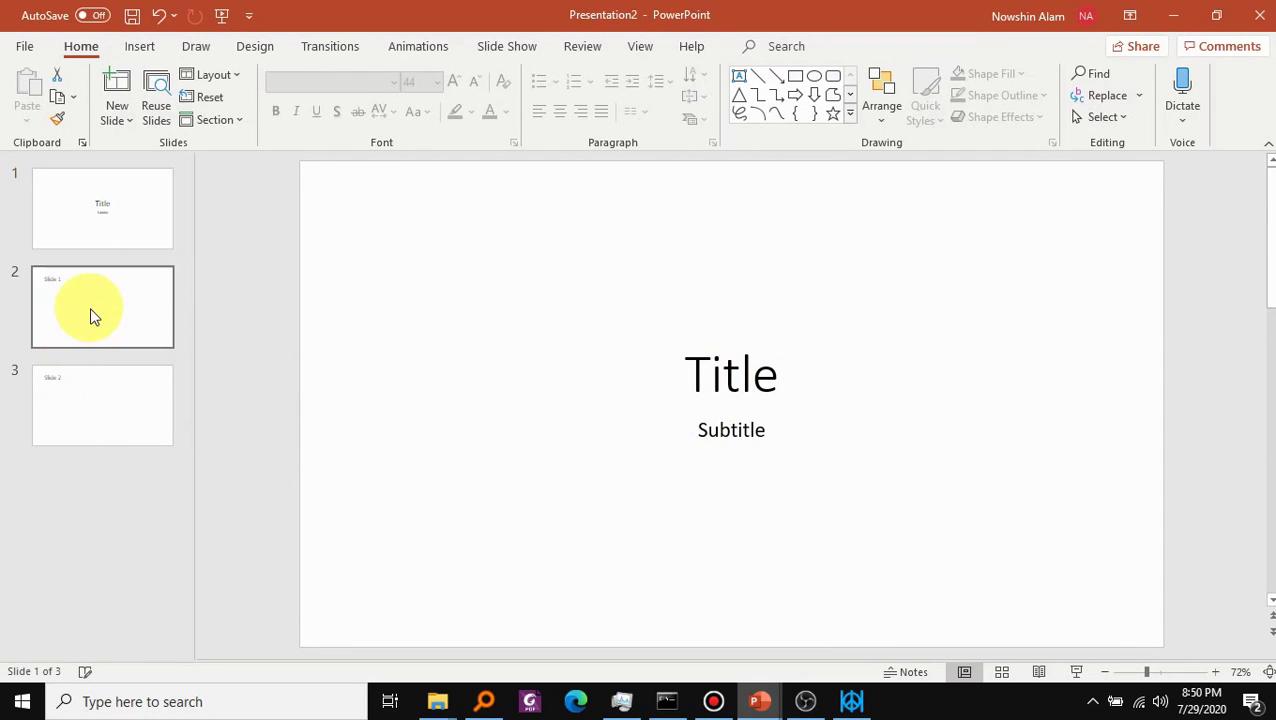
pyautogui.click(610, 448)
pyautogui.write('bdhkfdbdksjbksd')
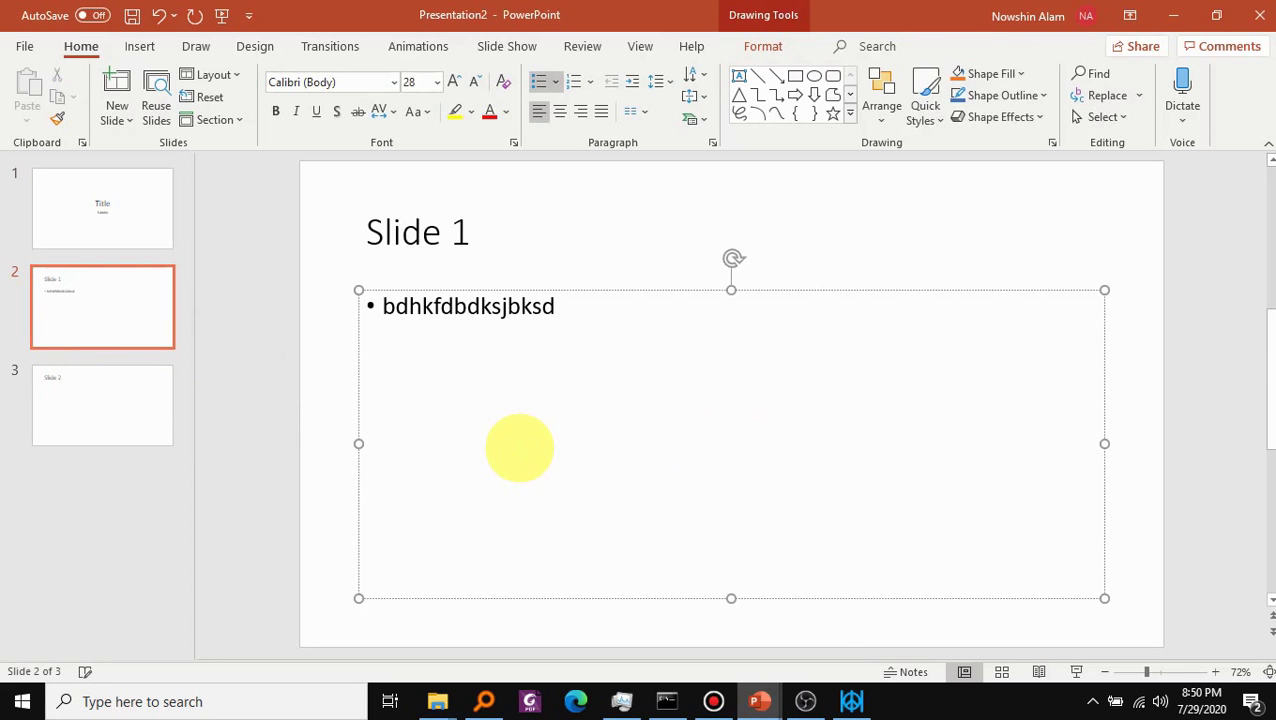
# Step: Enter "fdbjdsddfbksjk" as the body text of the slide titled Slide 2 and start the slide show from that slide
pyautogui.click(51, 390)
pyautogui.click(564, 360)
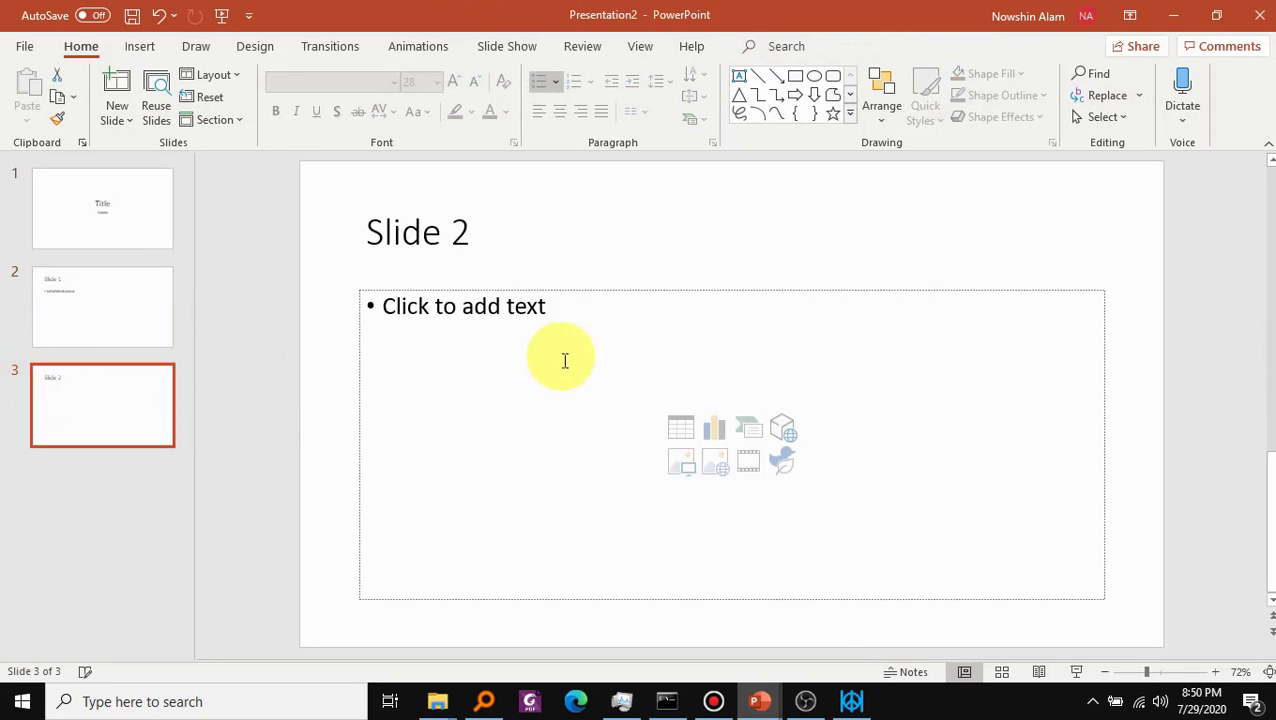
pyautogui.write('fdbjdsddfbksjk')
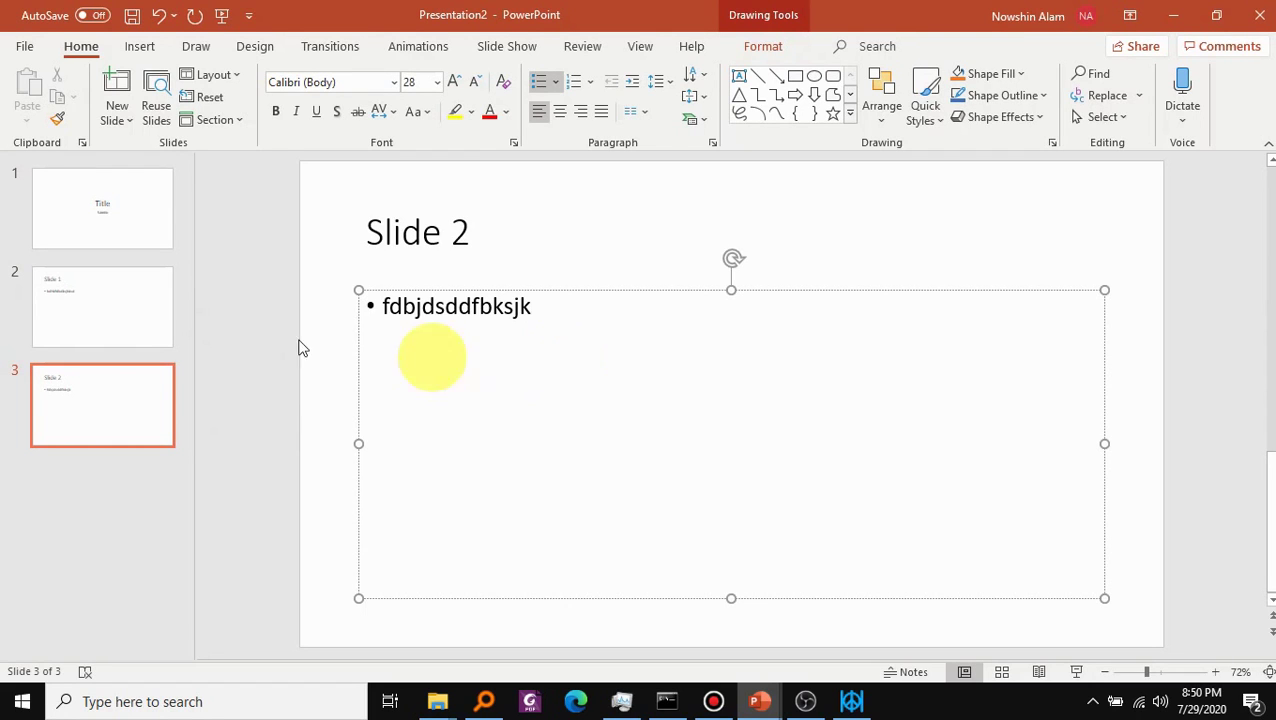
pyautogui.click(1077, 672)
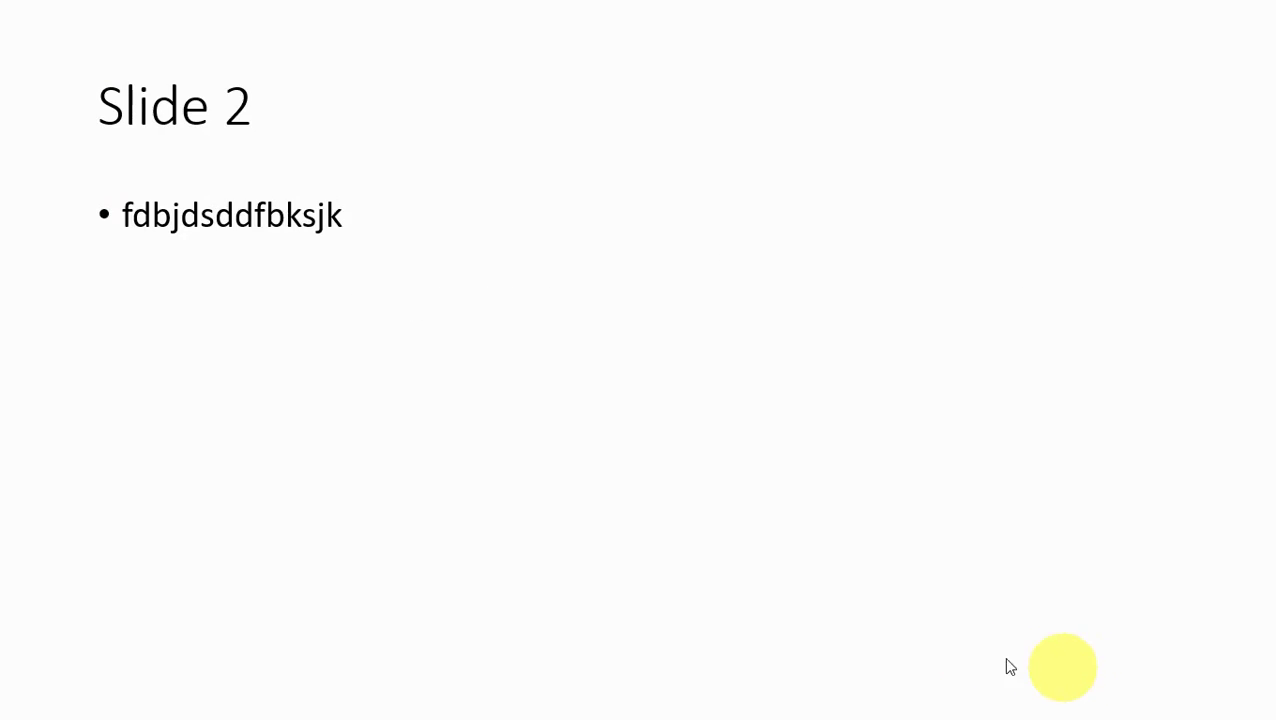
# Step: Return the running slide show to its title slide and switch to OBS
pyautogui.press('Left')
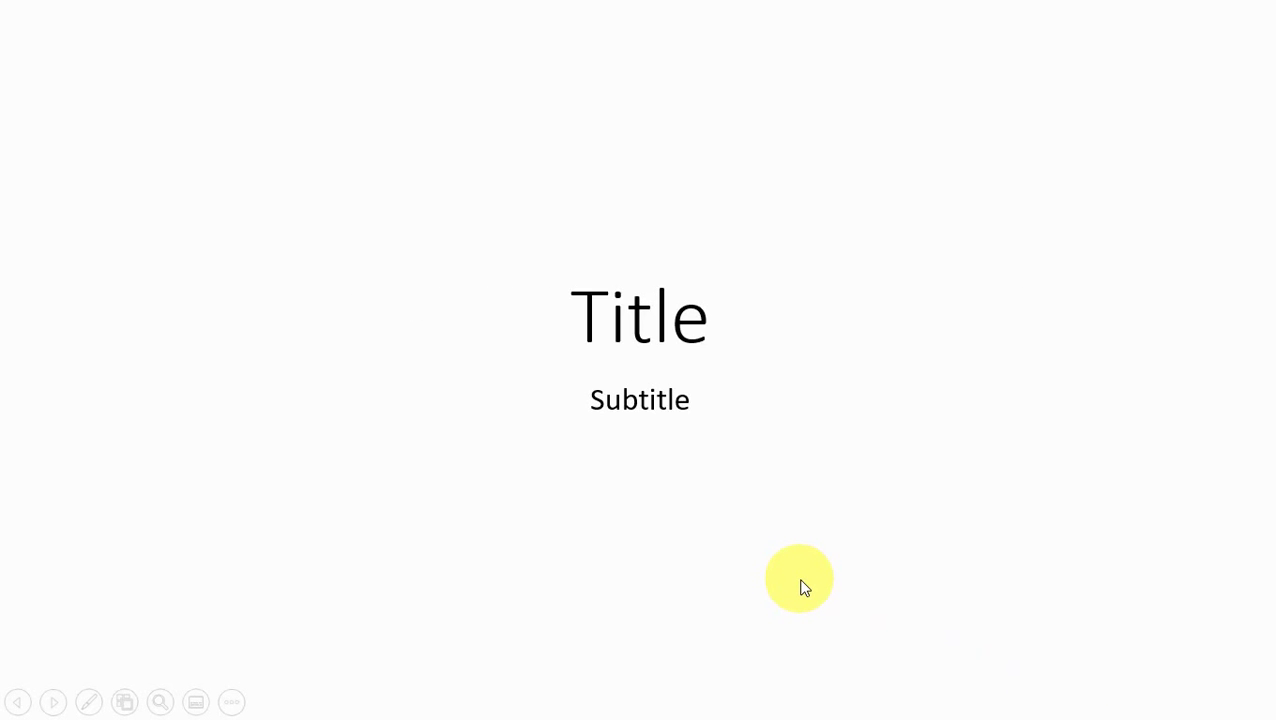
pyautogui.press('super')
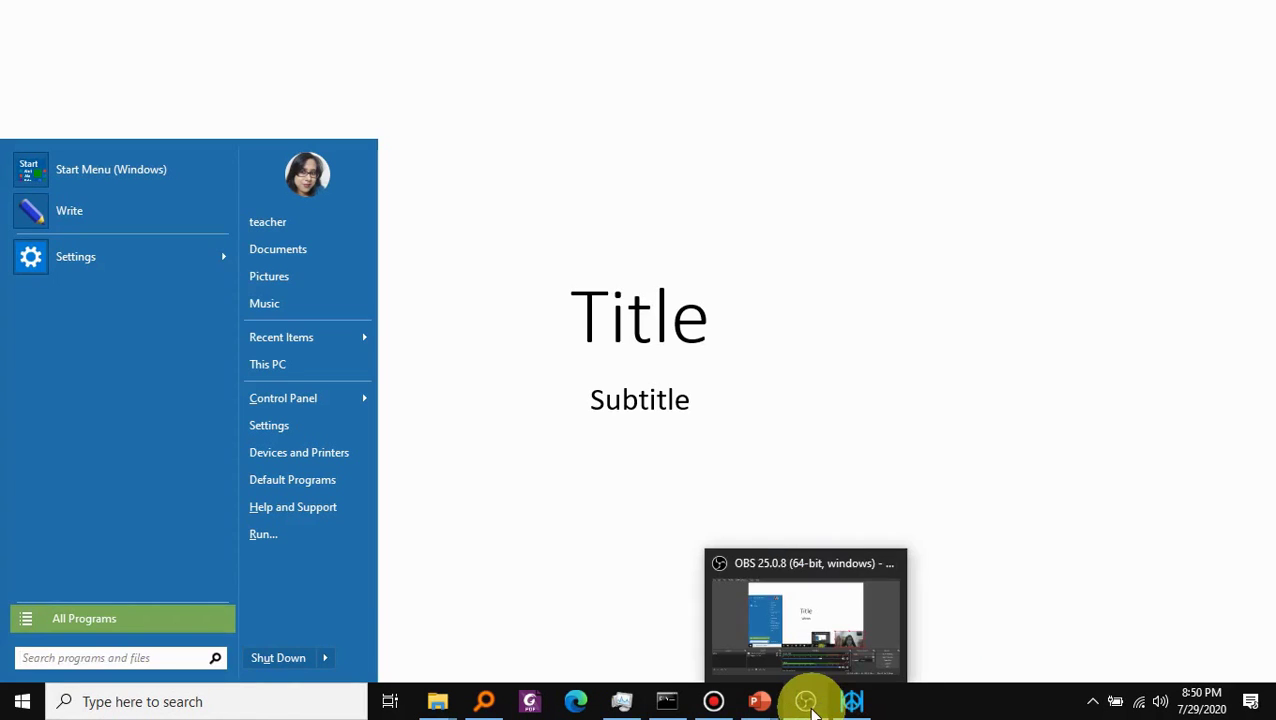
pyautogui.click(805, 700)
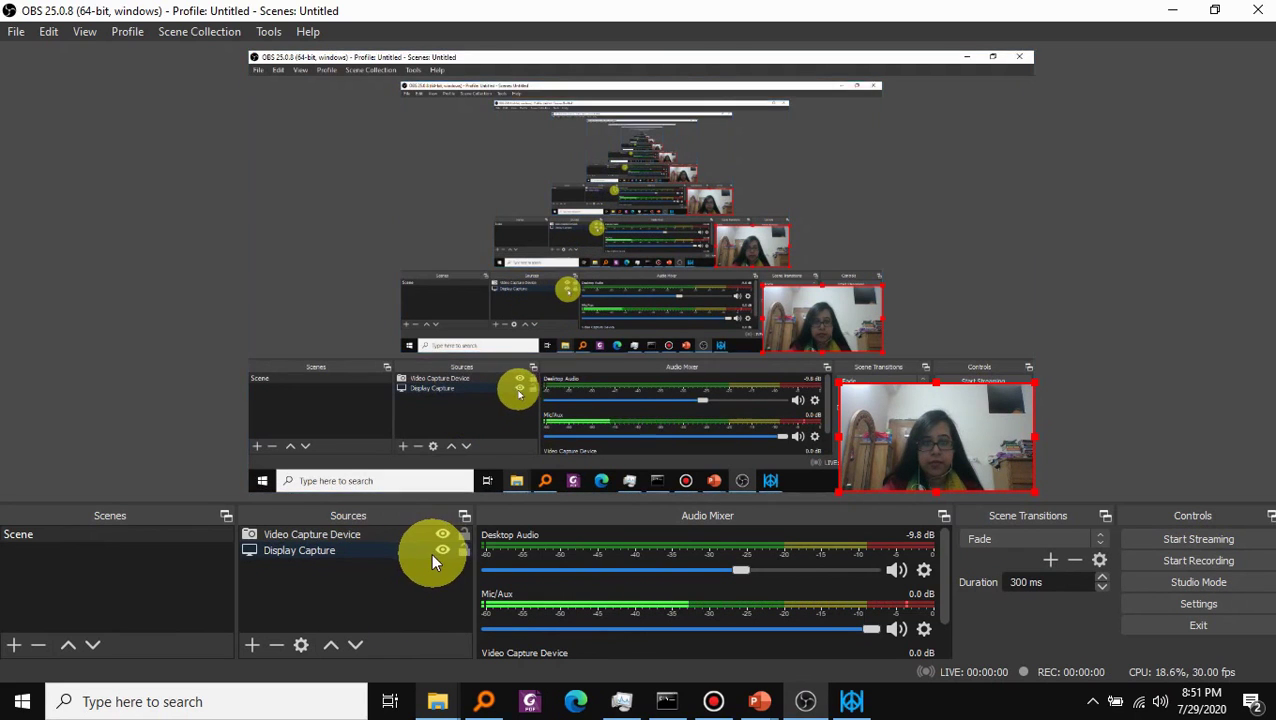
# Step: Add a new Window Capture source to the scene, capturing the window PowerPoint Slide Show - Presentation2
pyautogui.click(252, 645)
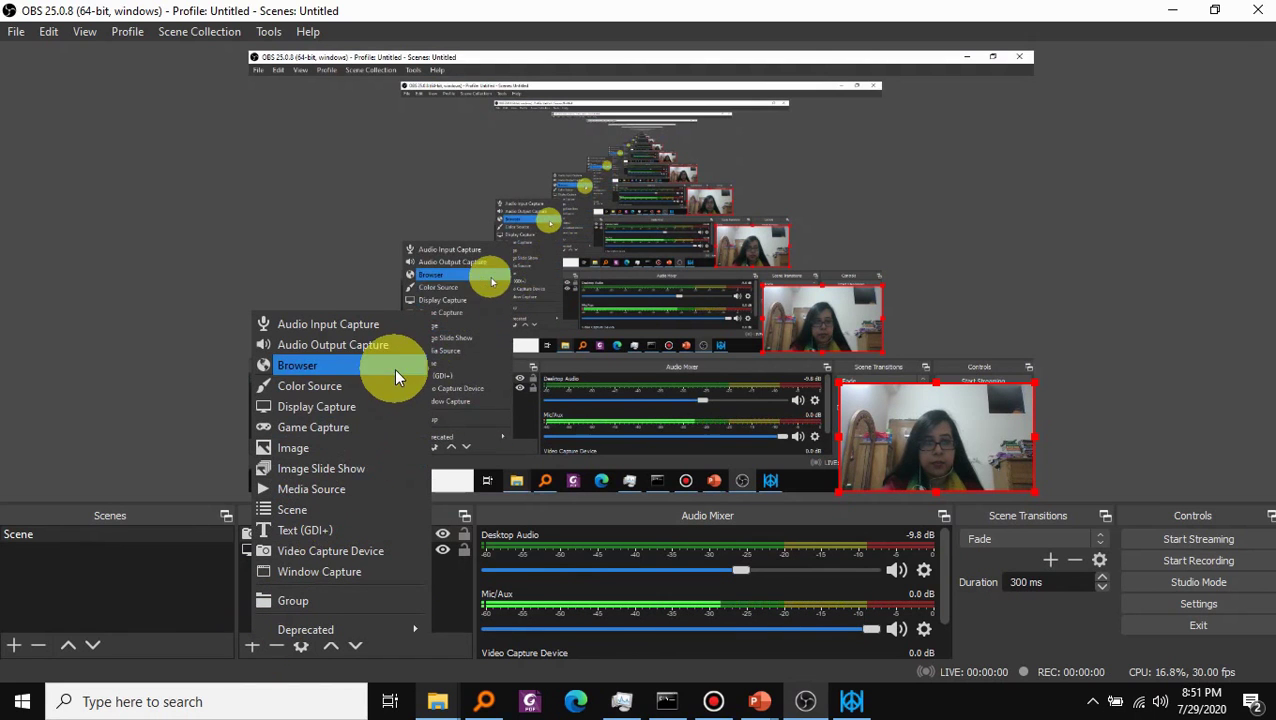
pyautogui.click(353, 572)
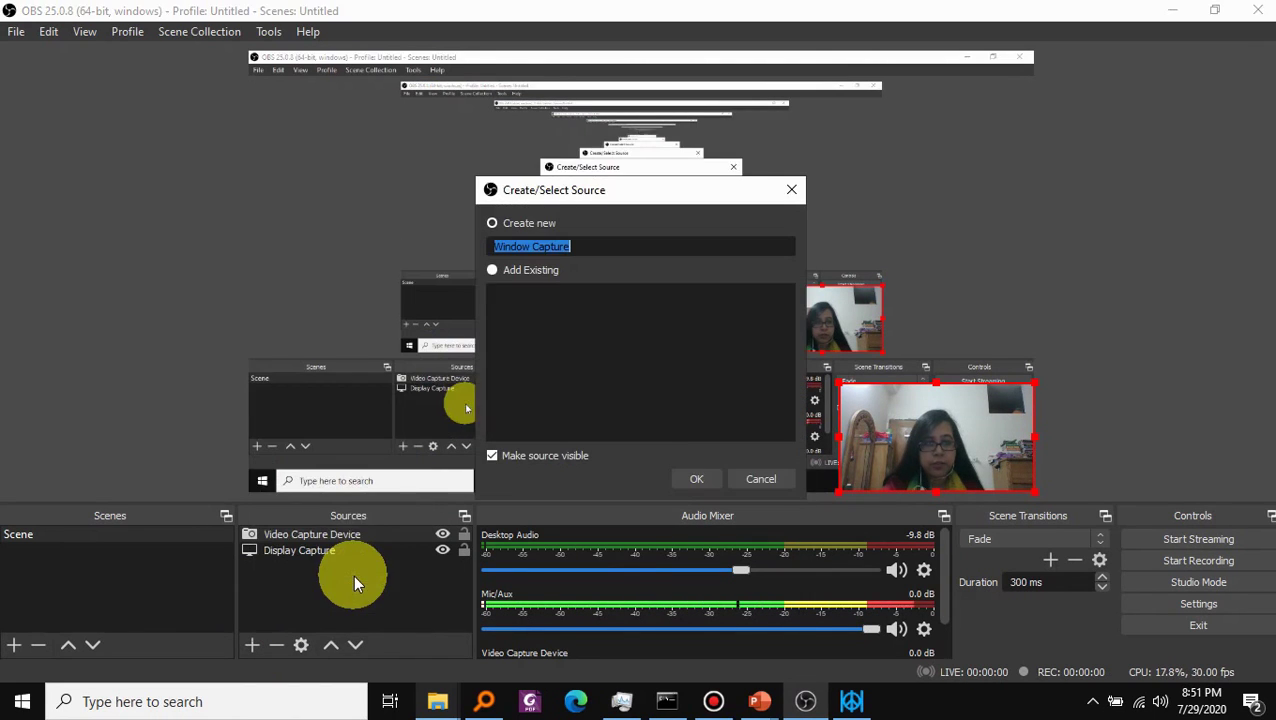
pyautogui.click(697, 482)
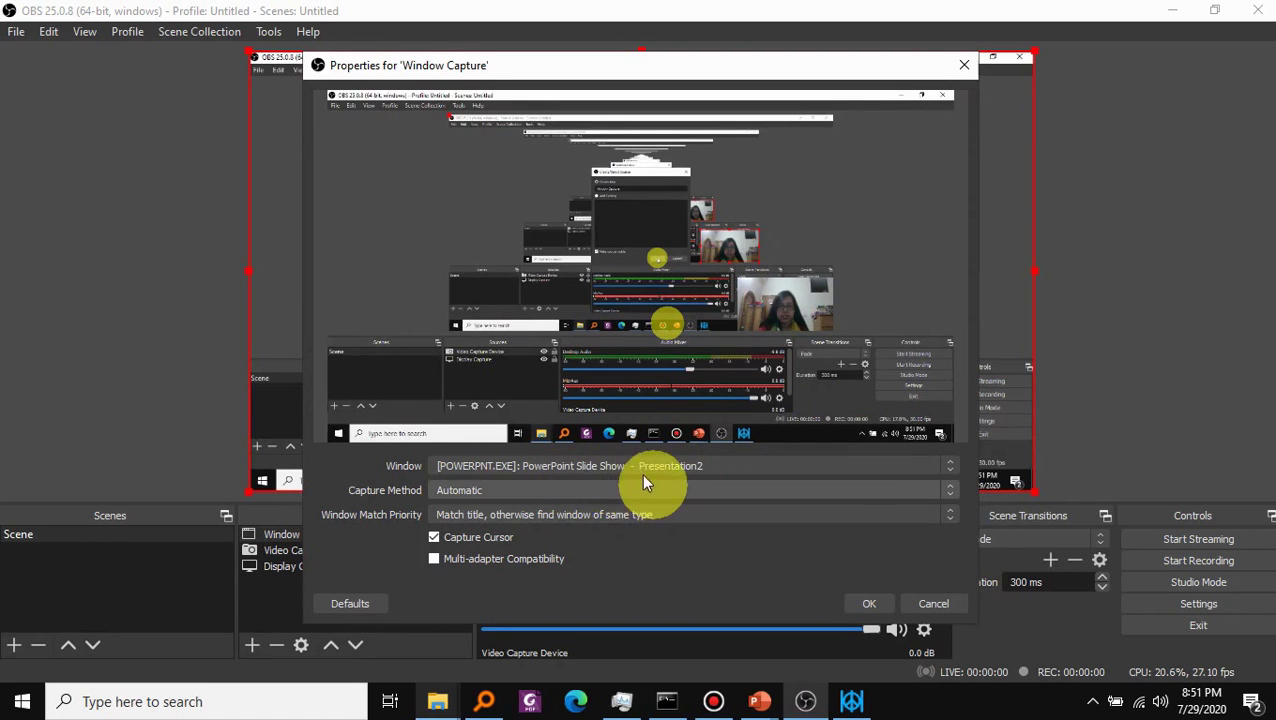
pyautogui.click(867, 607)
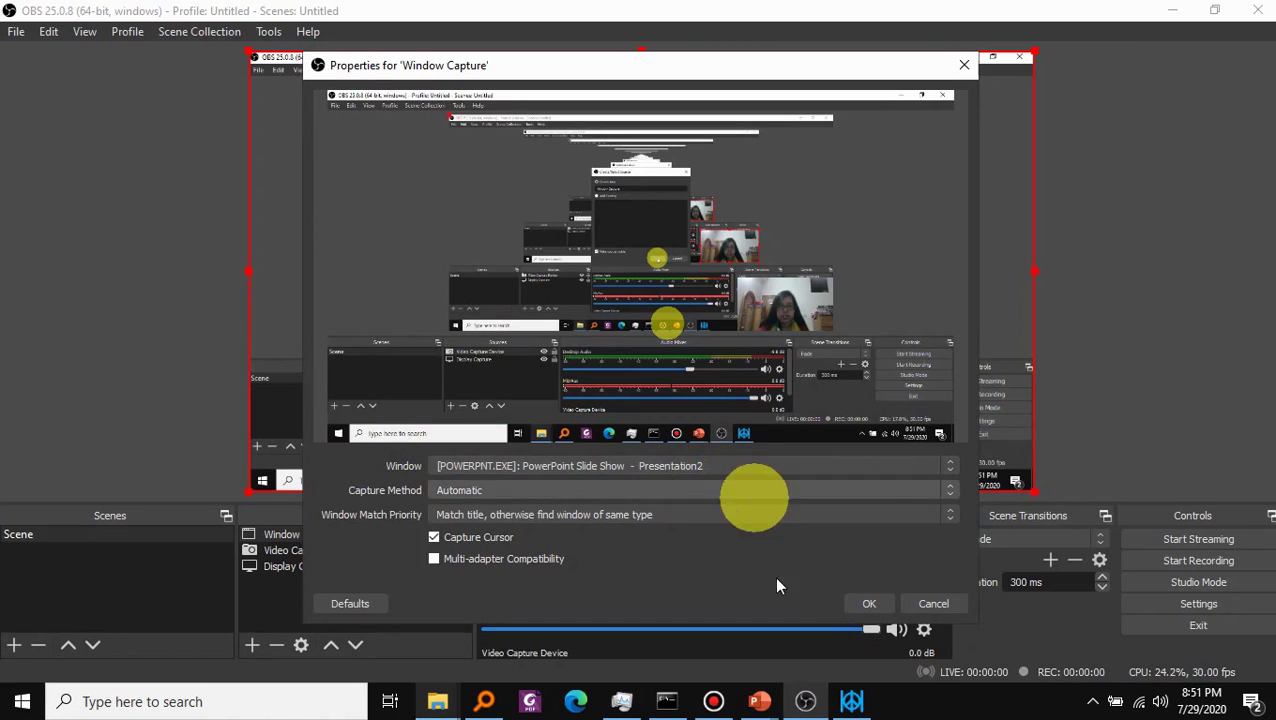
pyautogui.click(870, 604)
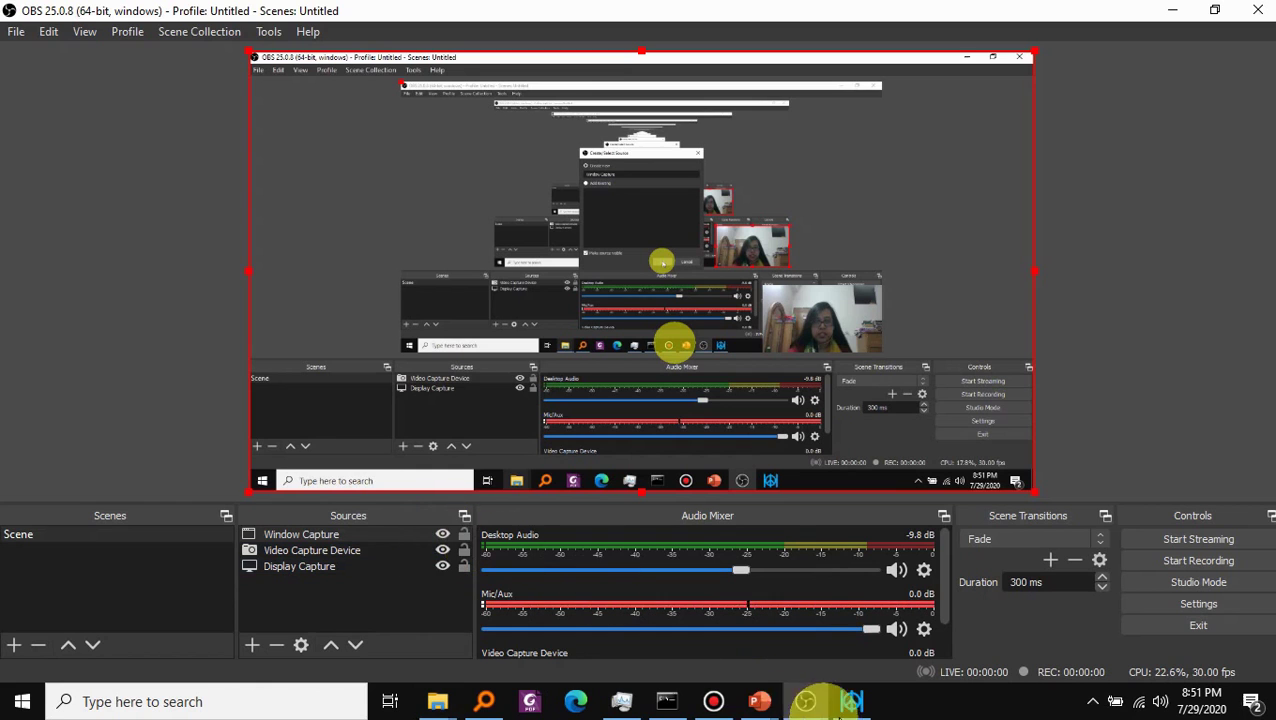
# Step: Hide the Window Capture source and toggle the Video Capture Device source's visibility off and back on
pyautogui.click(442, 534)
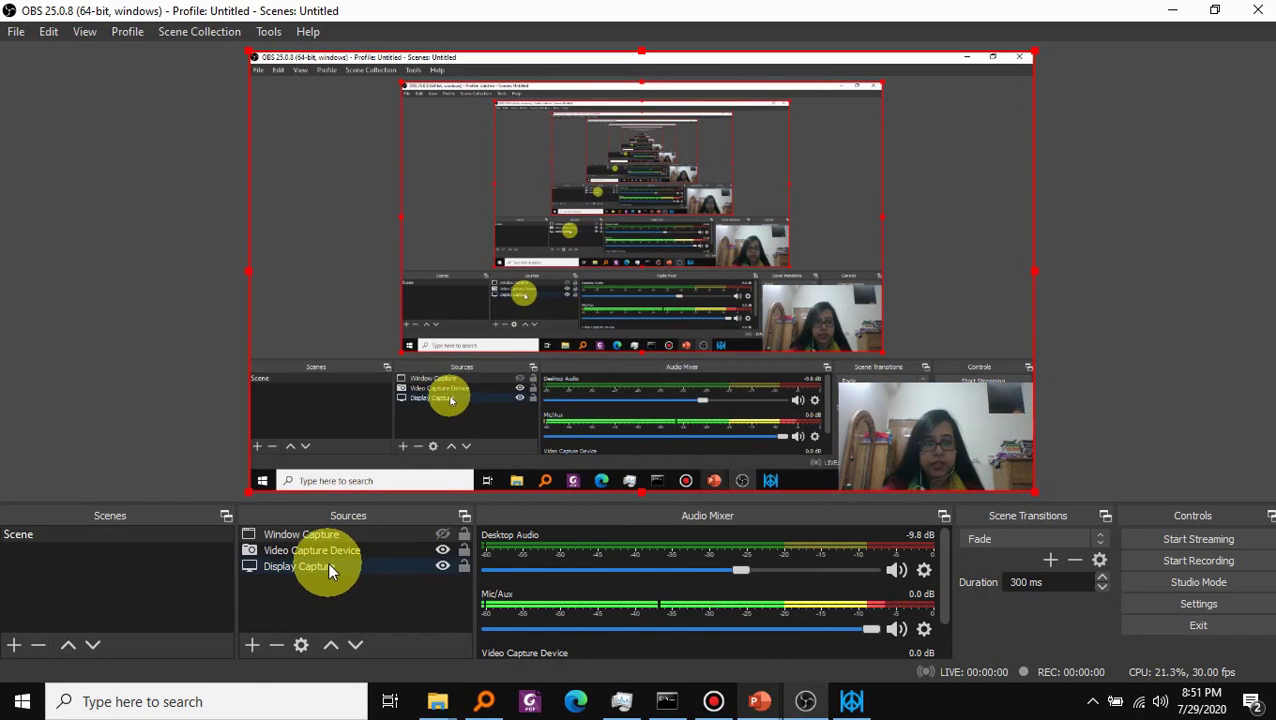
pyautogui.click(329, 565)
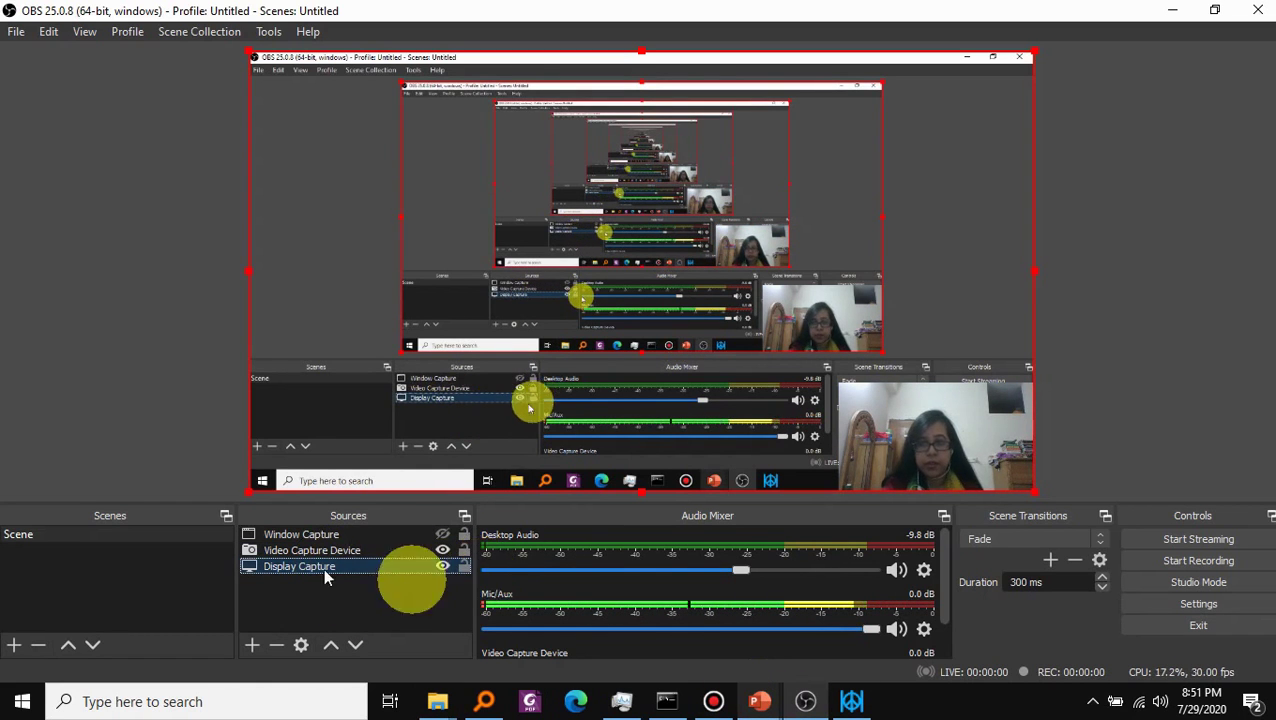
pyautogui.moveTo(810, 700)
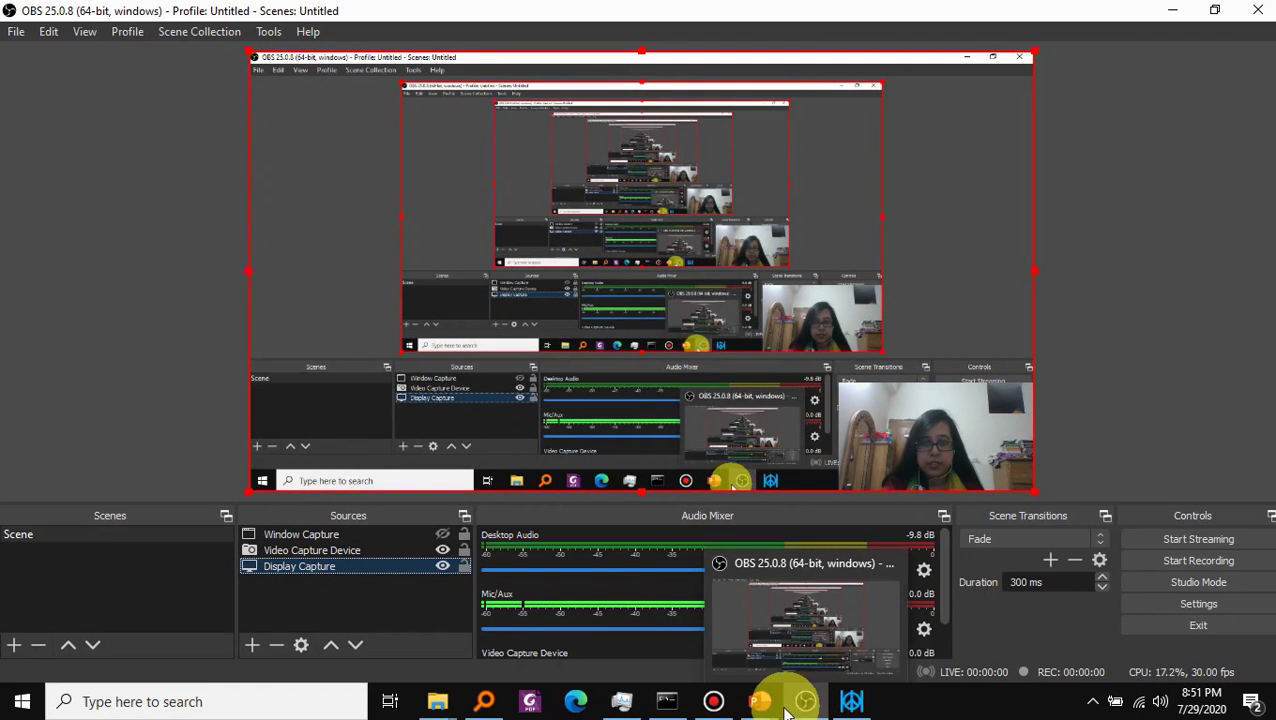
pyautogui.moveTo(760, 703)
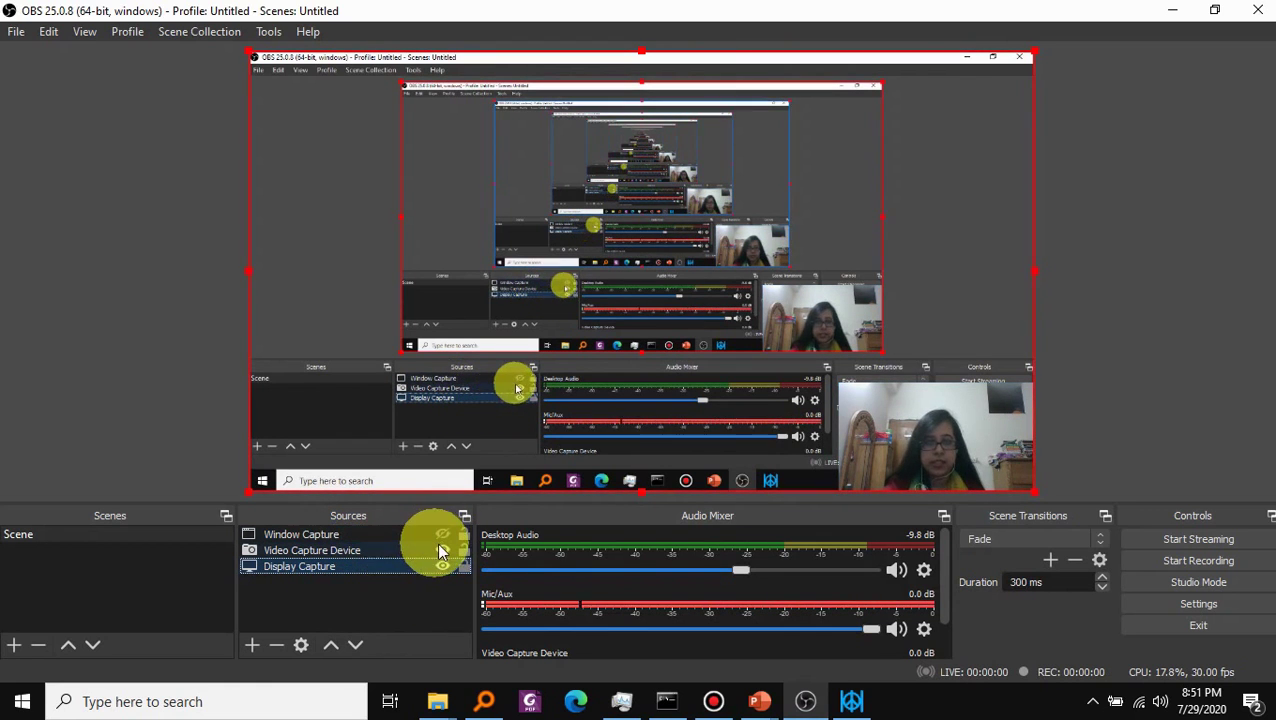
pyautogui.click(443, 550)
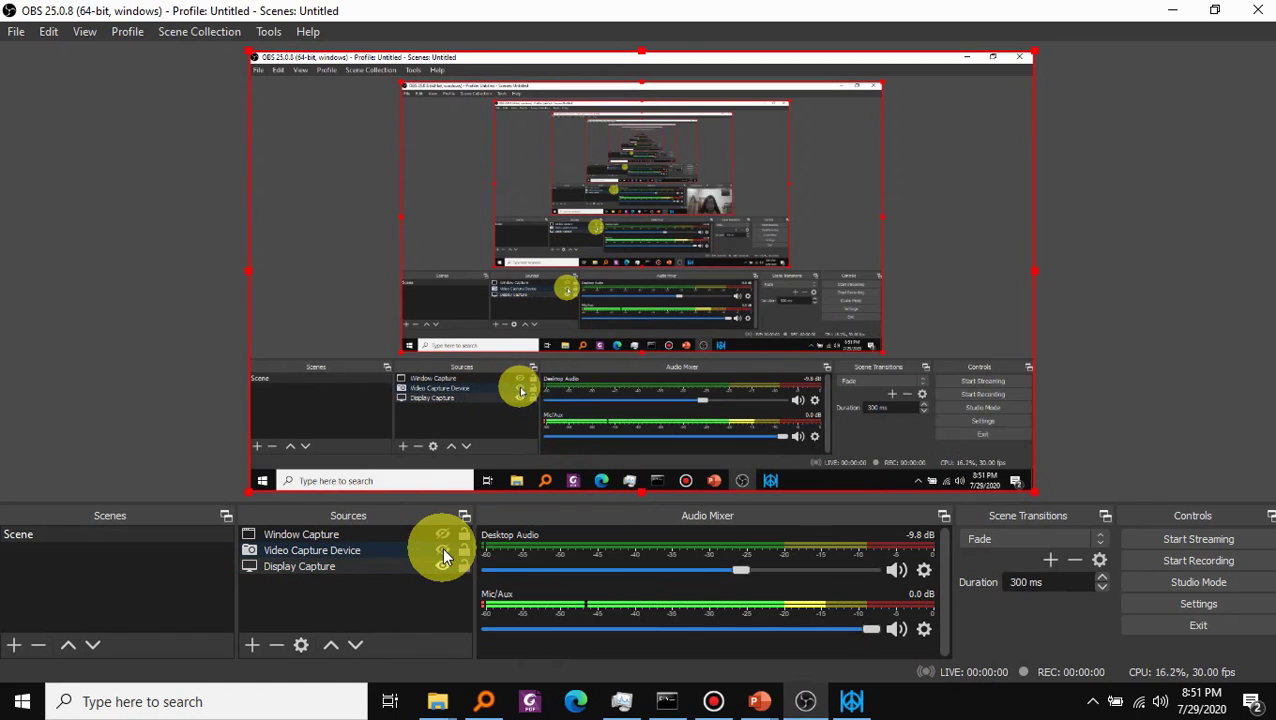
pyautogui.click(443, 552)
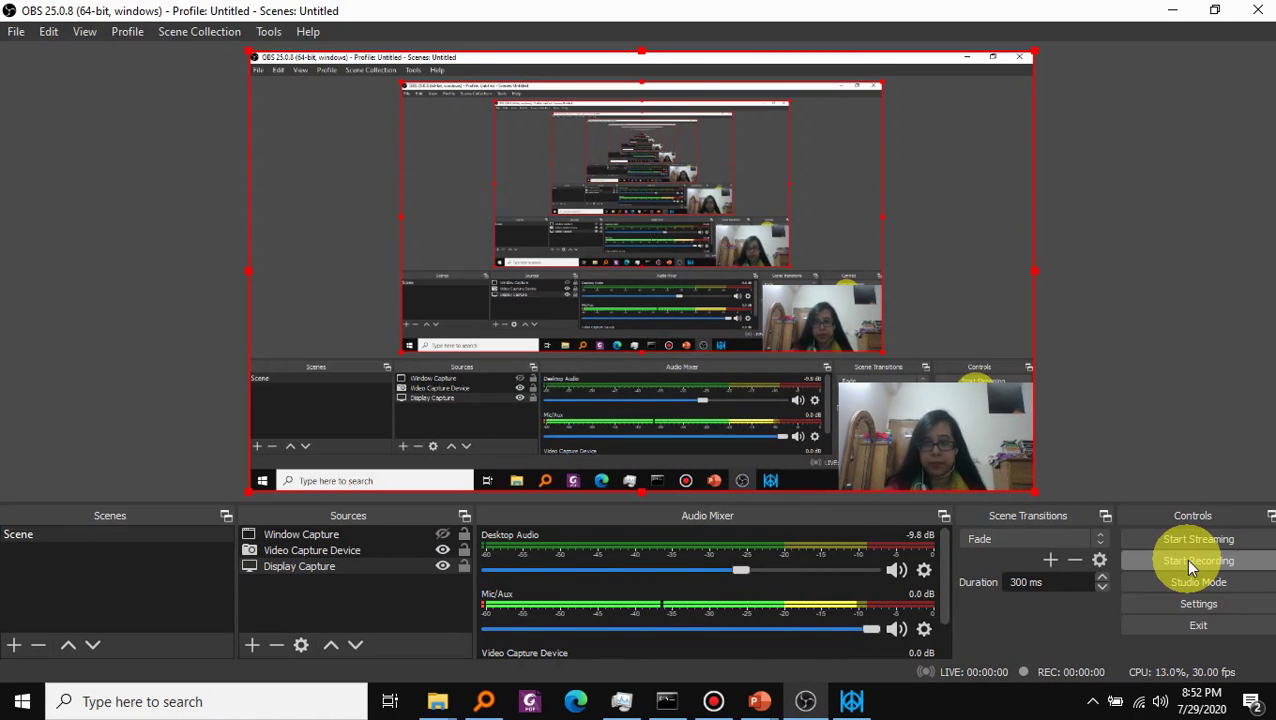
# Step: Start recording in OBS and present the PowerPoint slide show from the title slide through Slide 2
pyautogui.click(1188, 562)
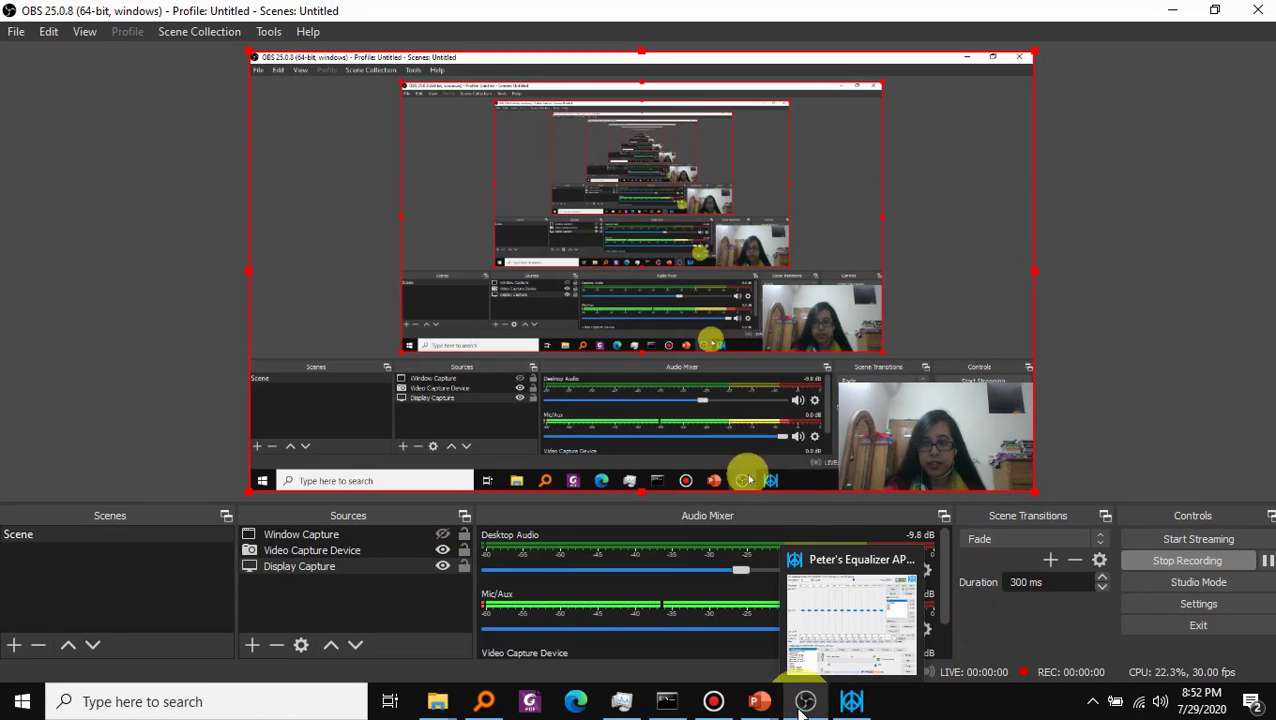
pyautogui.click(950, 620)
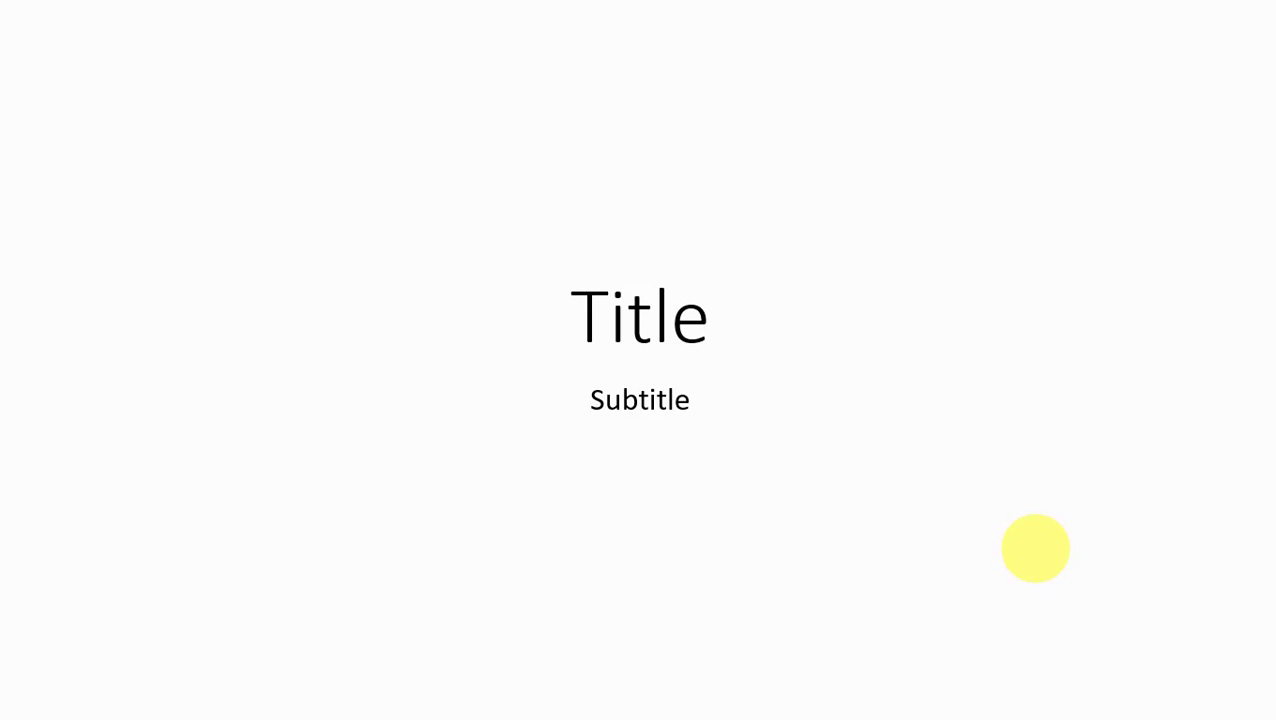
pyautogui.click(1035, 548)
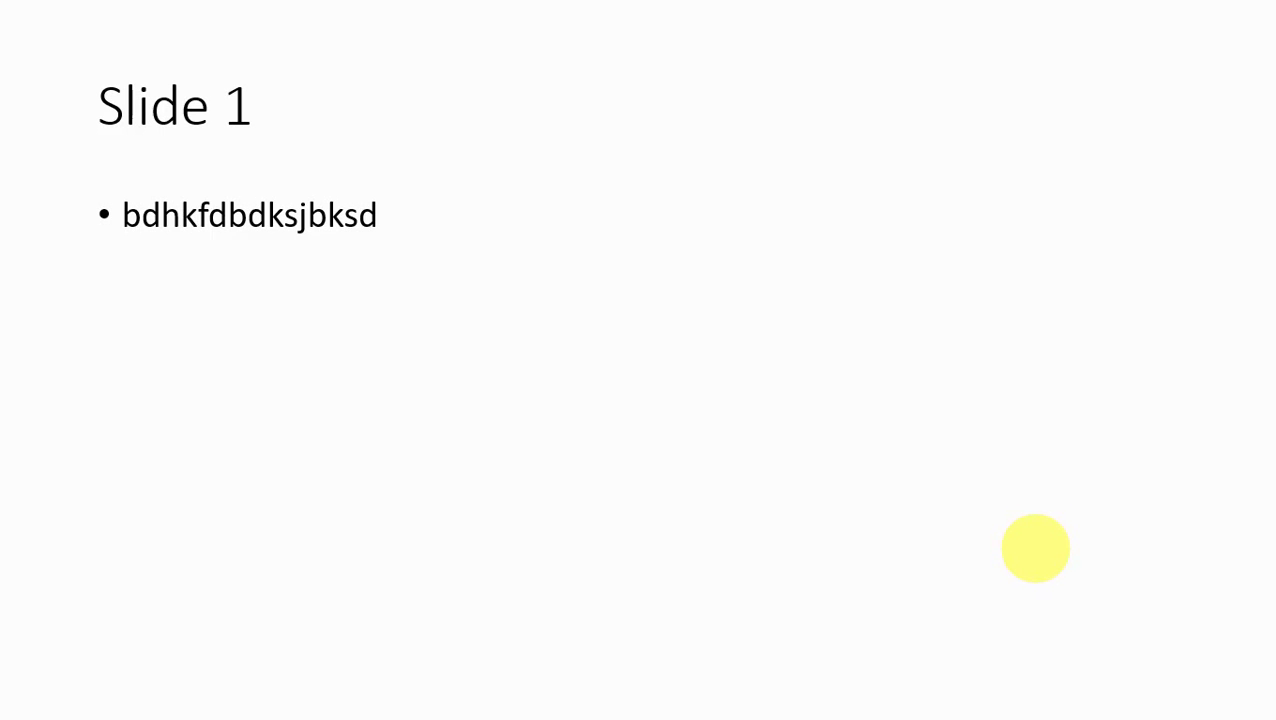
pyautogui.click(1035, 548)
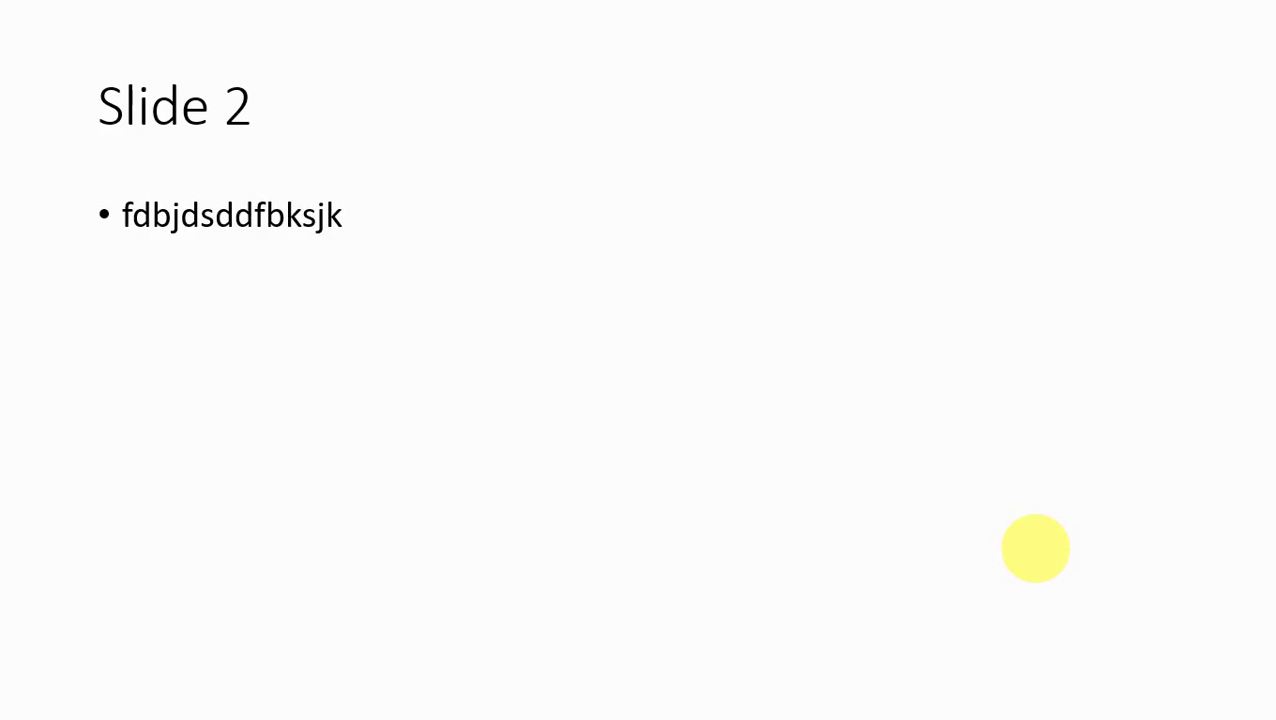
# Step: End the PowerPoint slide show and stop the recording in OBS
pyautogui.press('Escape')
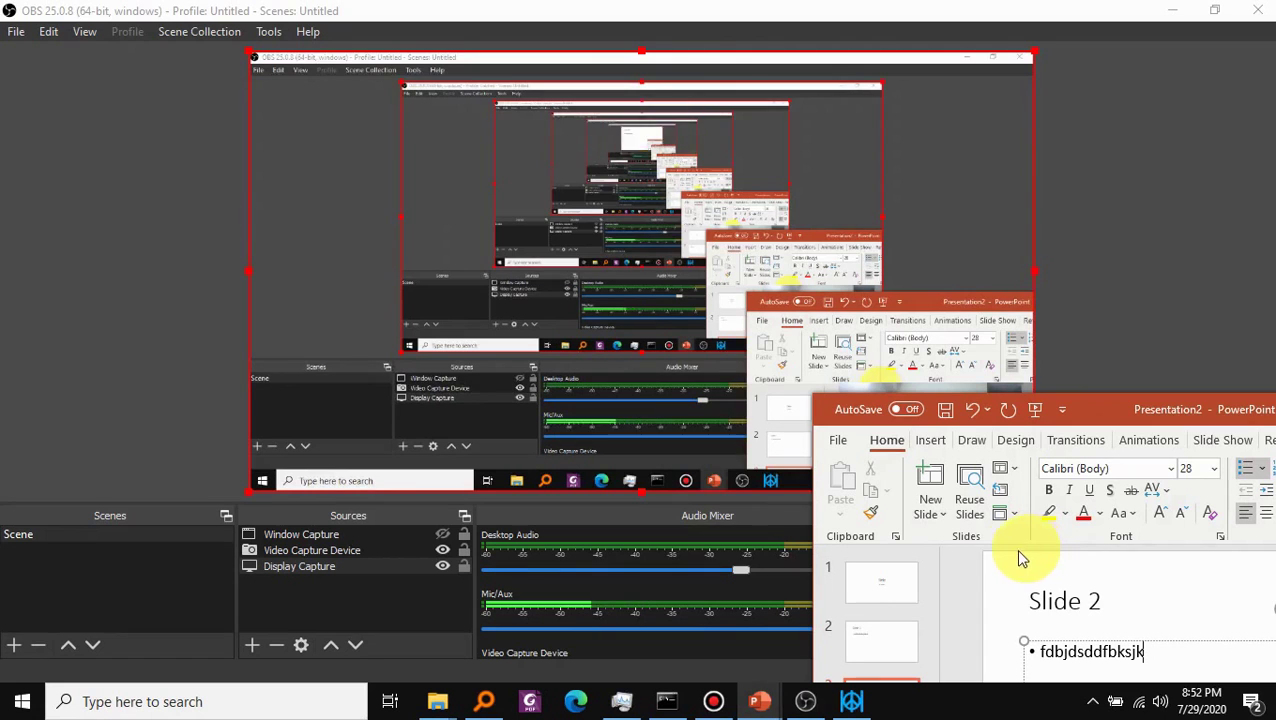
pyautogui.doubleClick(1150, 415)
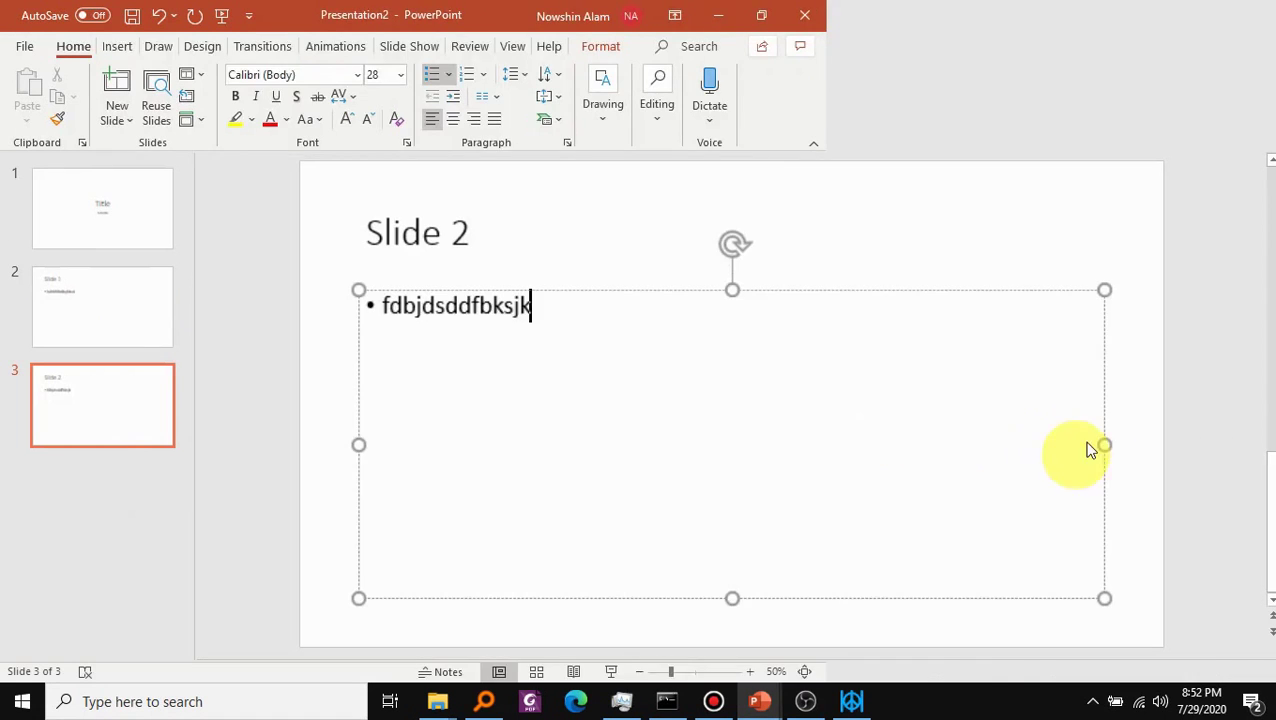
pyautogui.click(1172, 18)
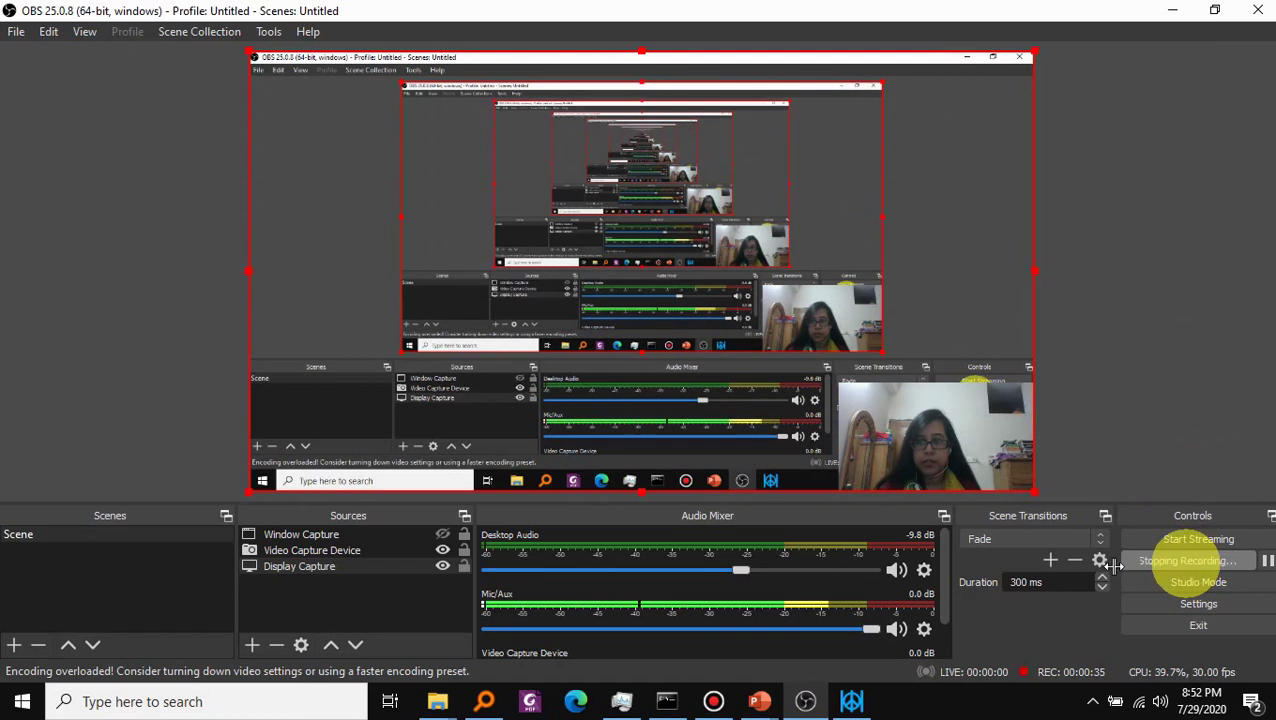
pyautogui.moveTo(815, 706)
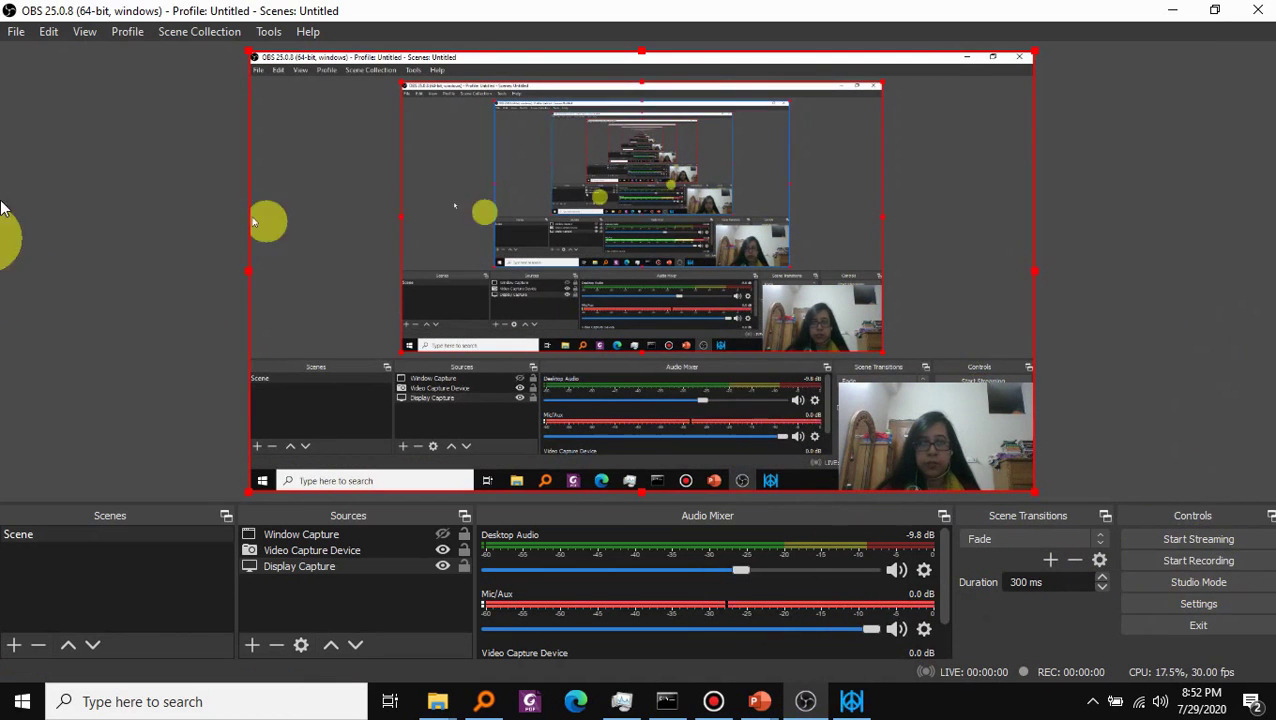
pyautogui.click(18, 32)
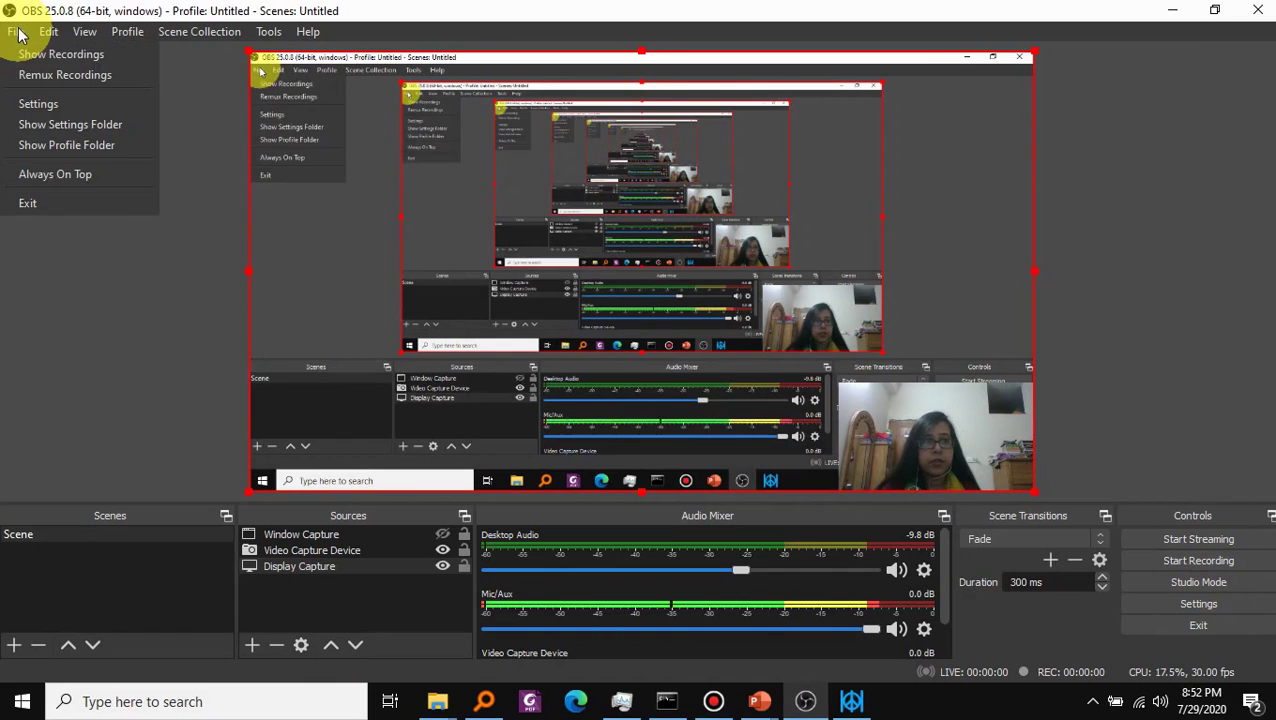
pyautogui.click(76, 57)
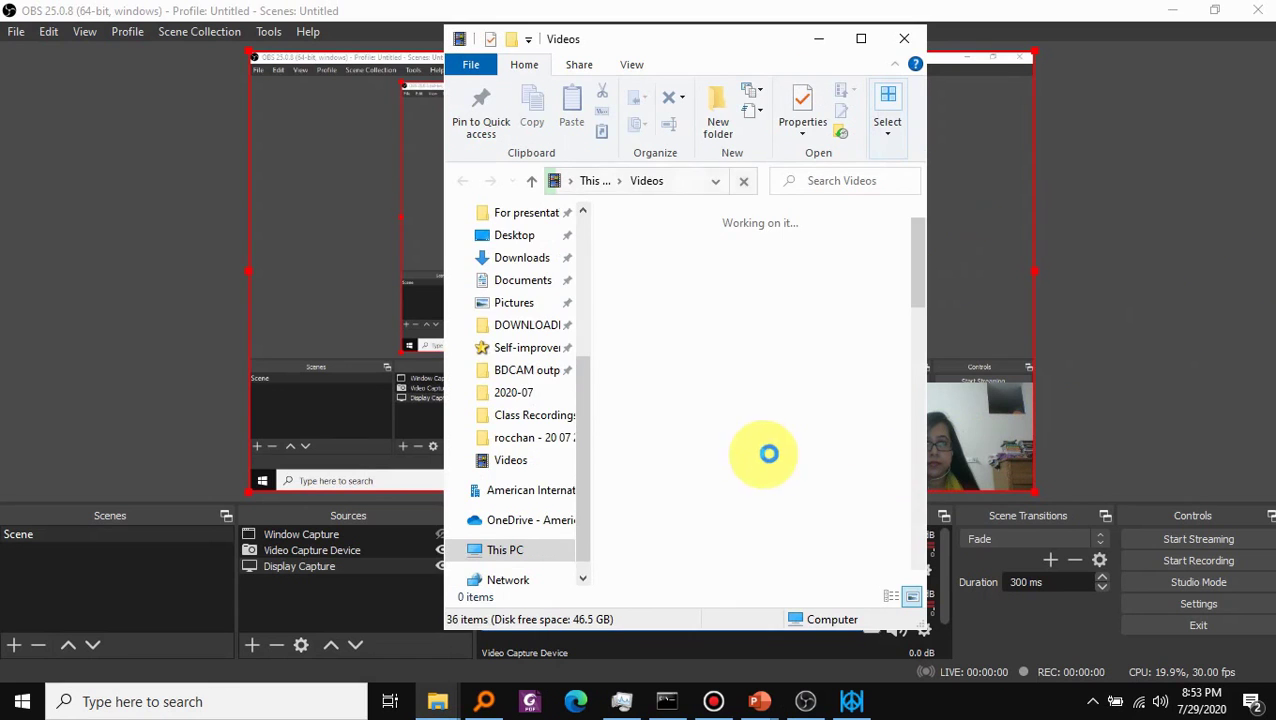
pyautogui.scroll(-10, 854, 468)
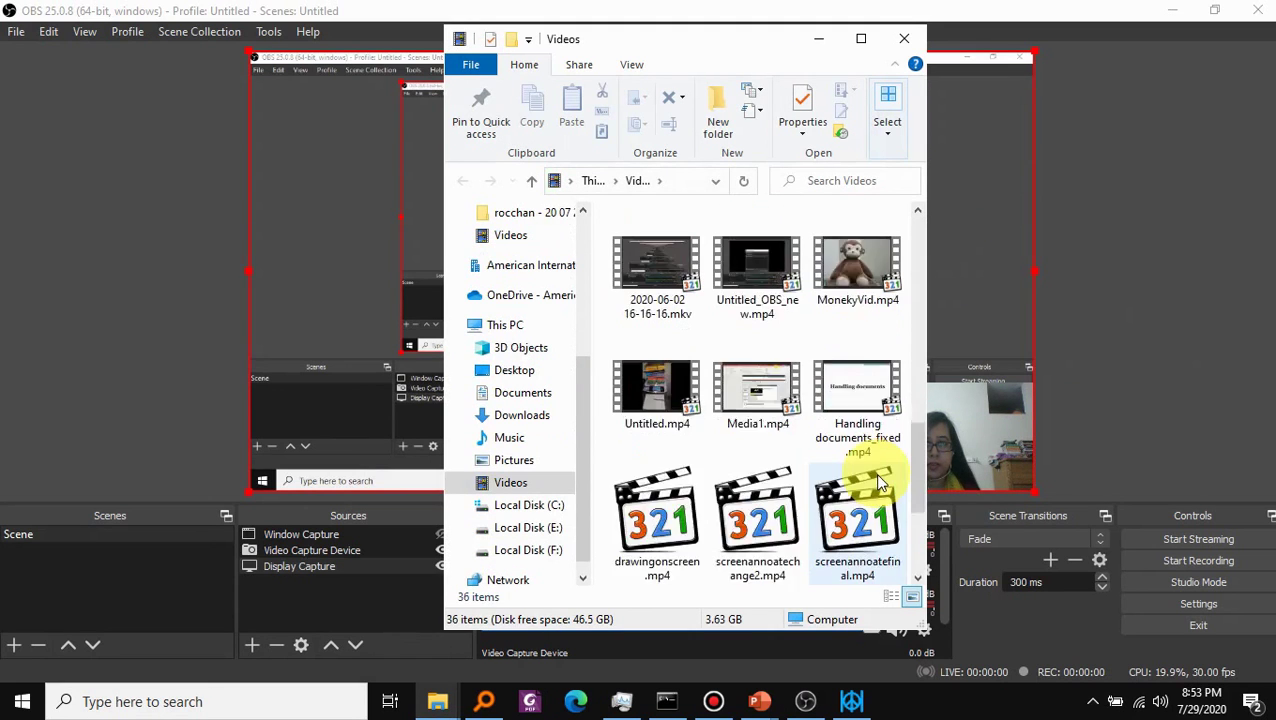
pyautogui.scroll(-3, 885, 484)
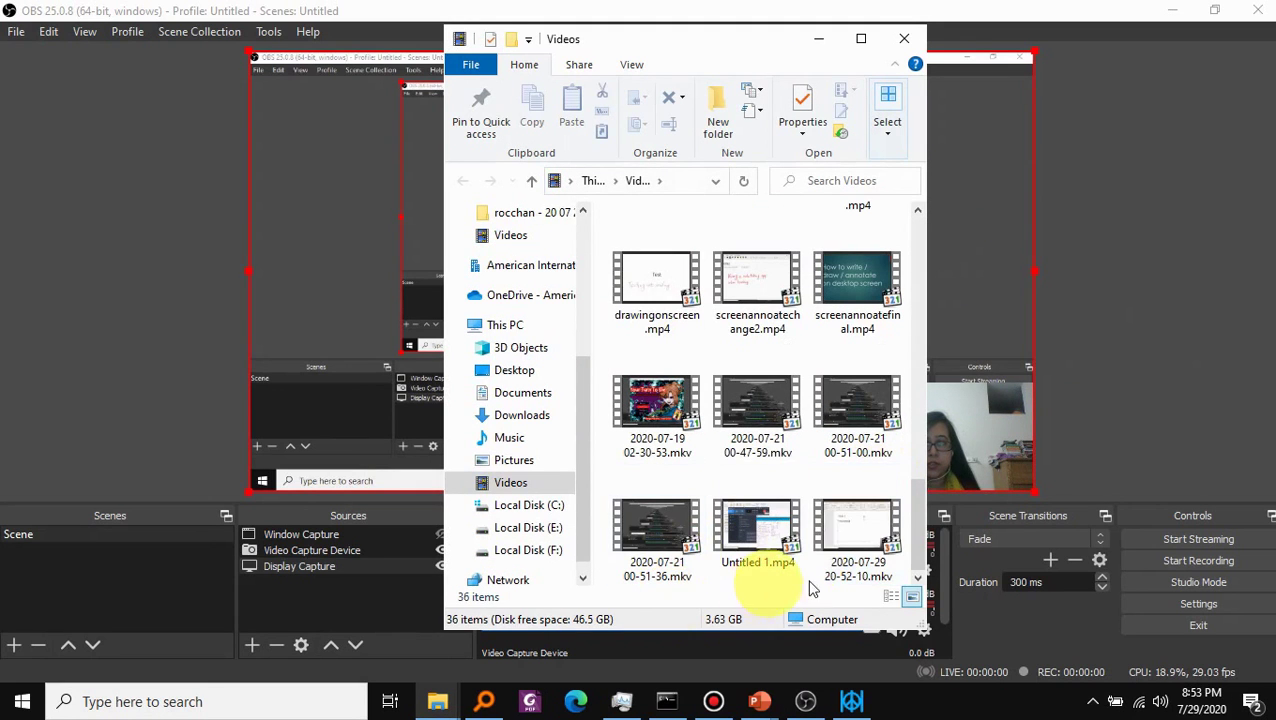
pyautogui.click(864, 537)
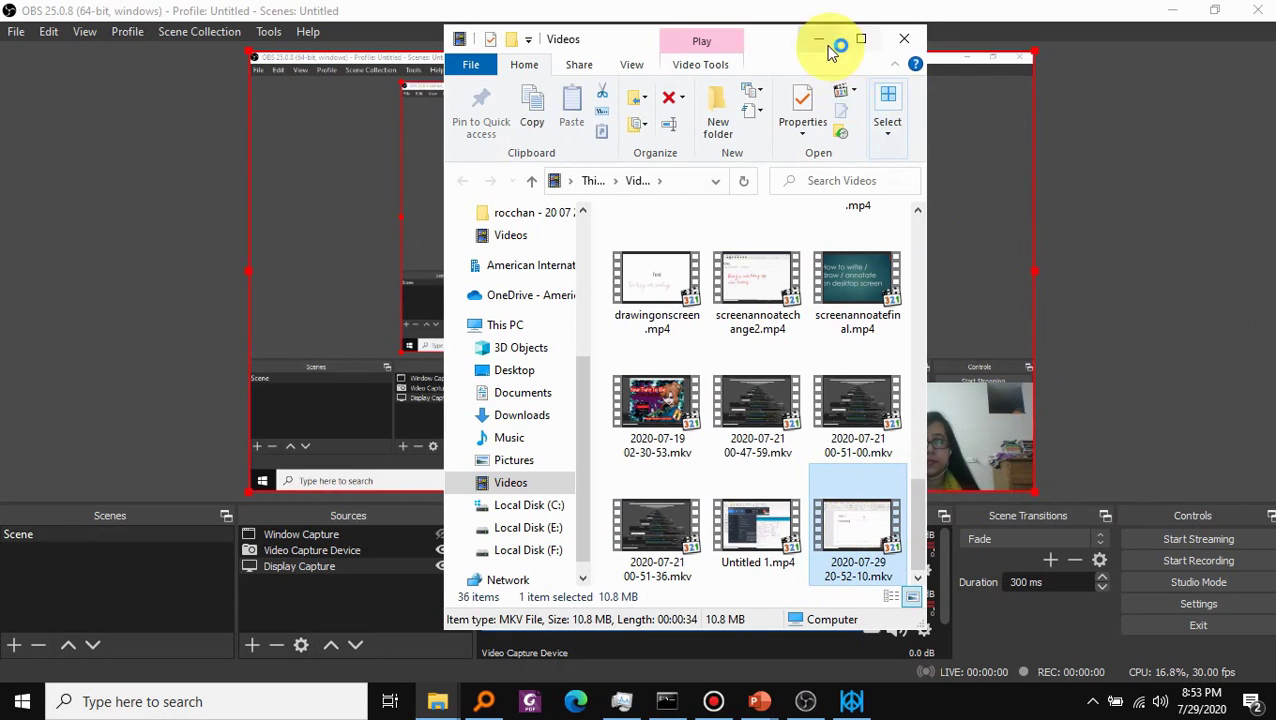
pyautogui.doubleClick(862, 580)
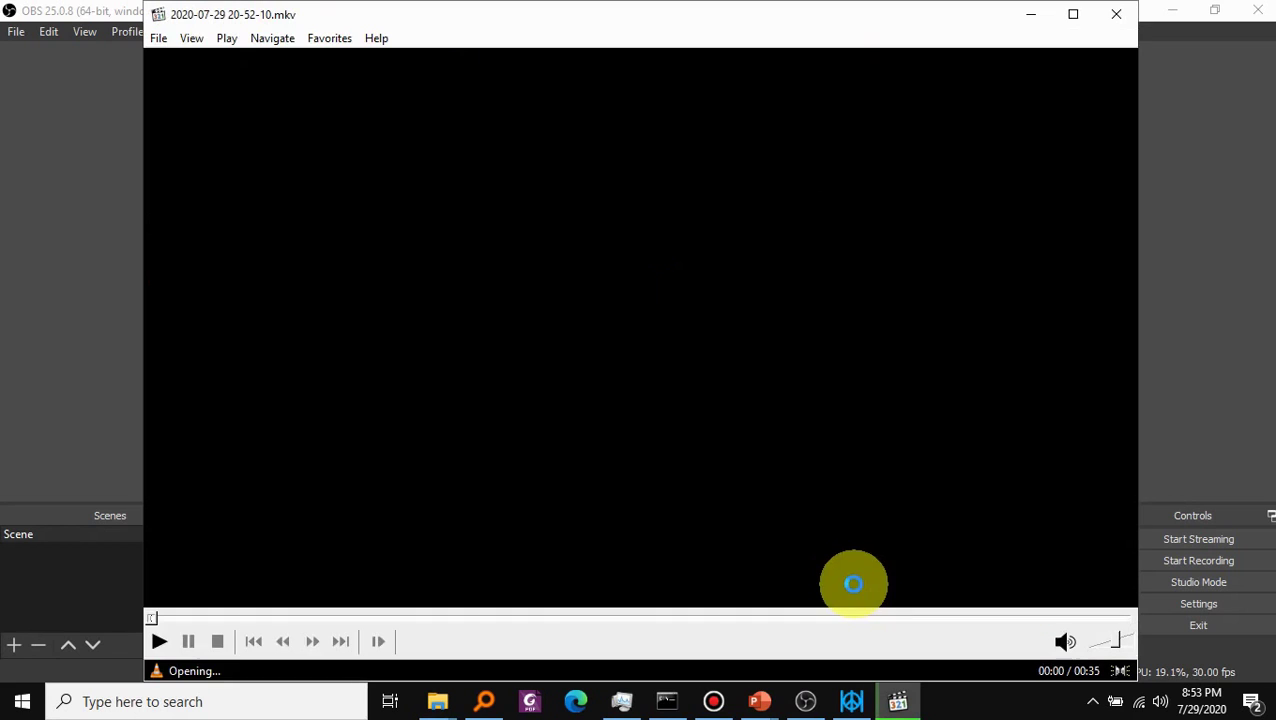
# Step: Review the recording in full screen, skipping ahead to 00:04 and playing it from there
pyautogui.click(551, 407)
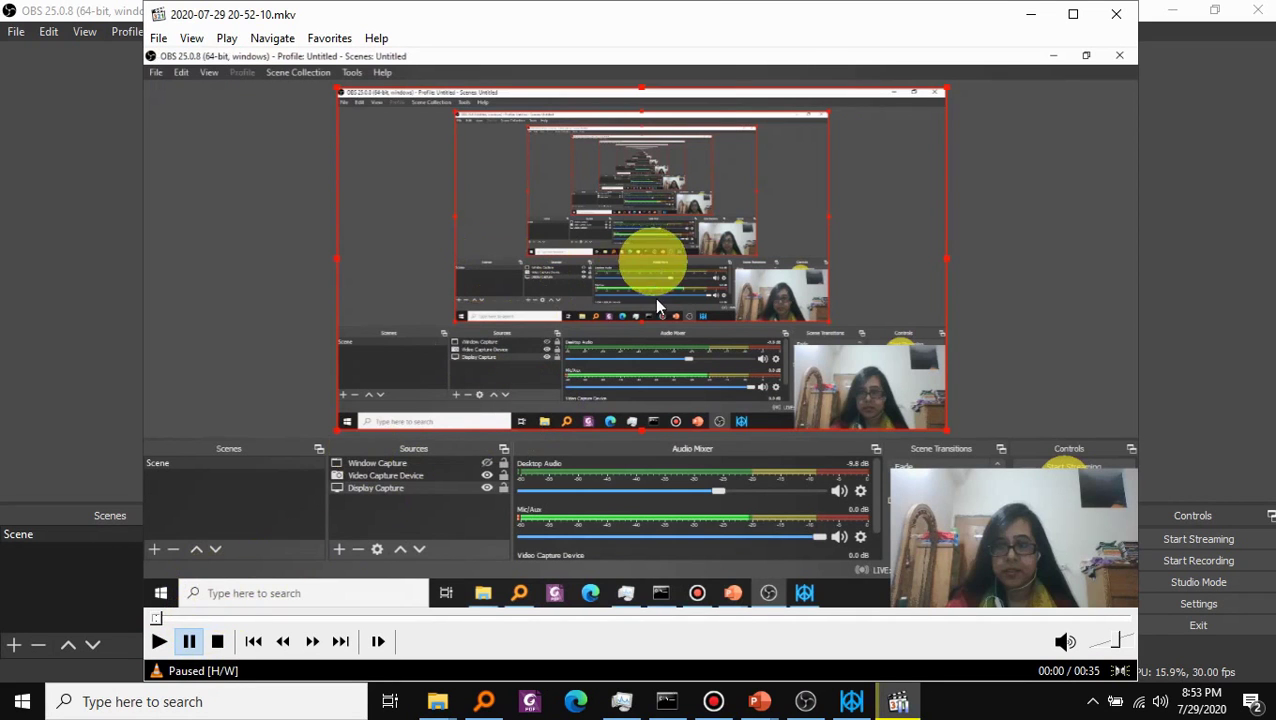
pyautogui.doubleClick(527, 349)
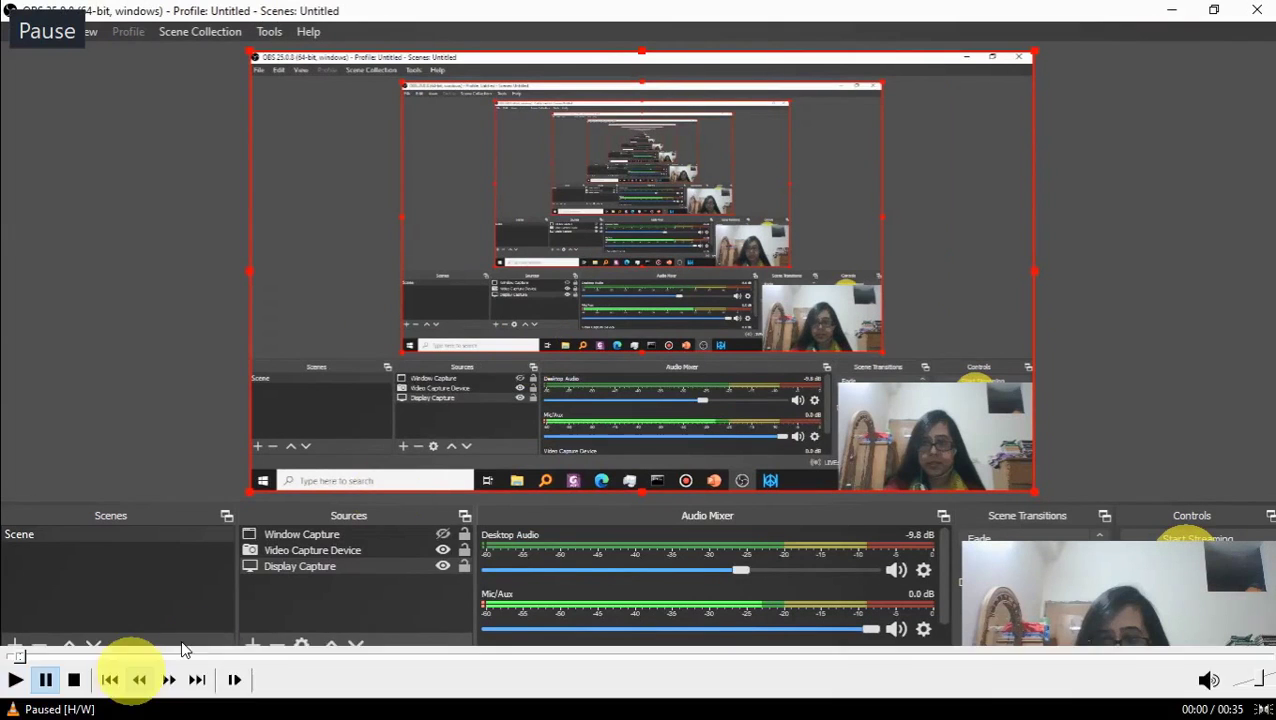
pyautogui.click(150, 656)
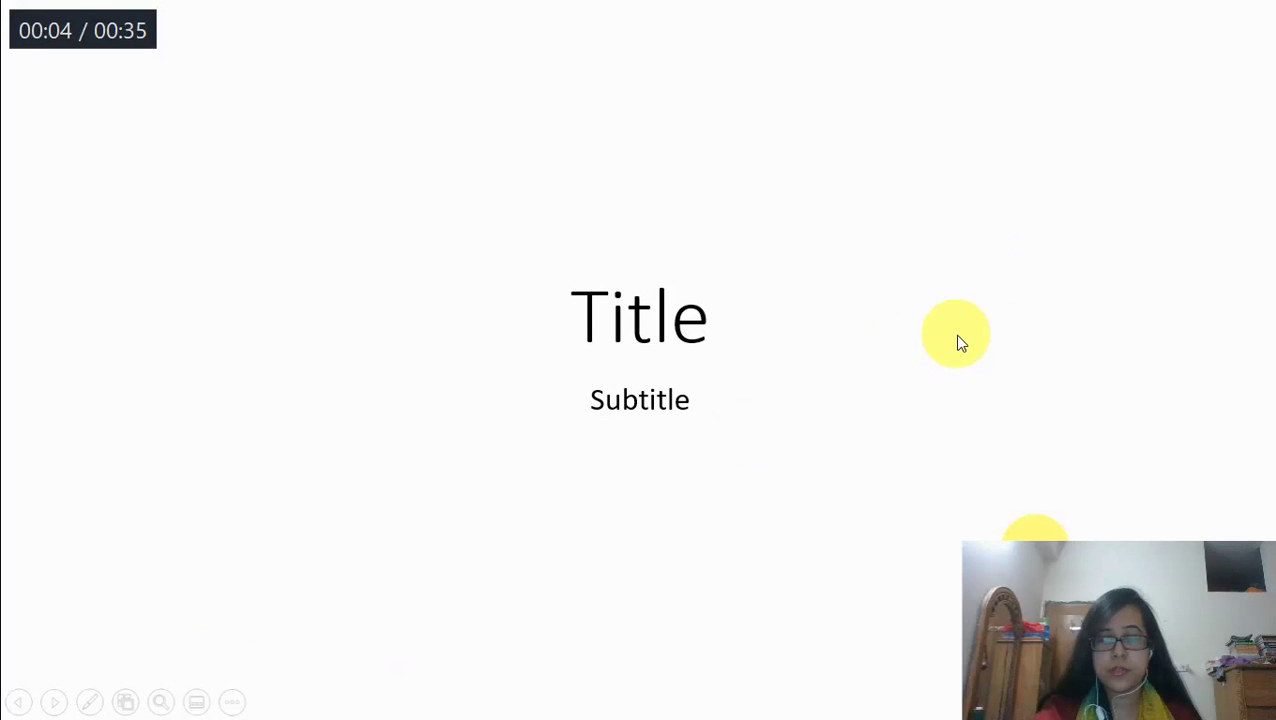
pyautogui.click(704, 612)
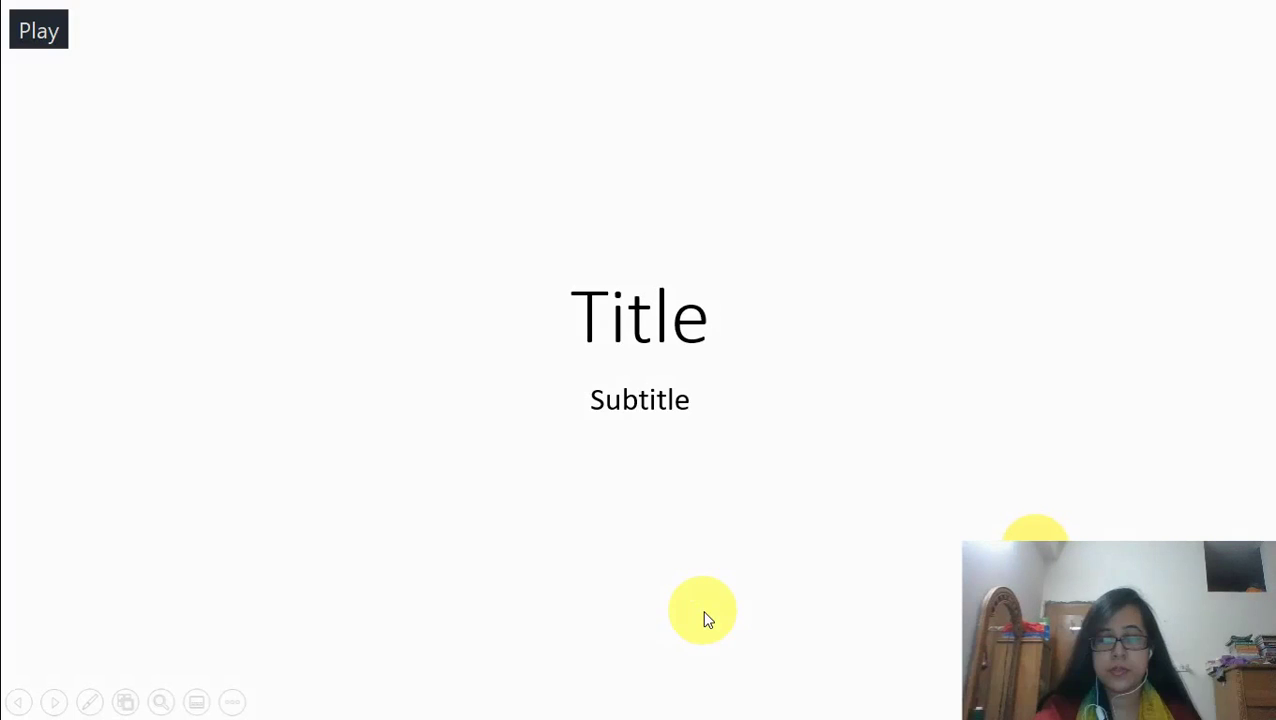
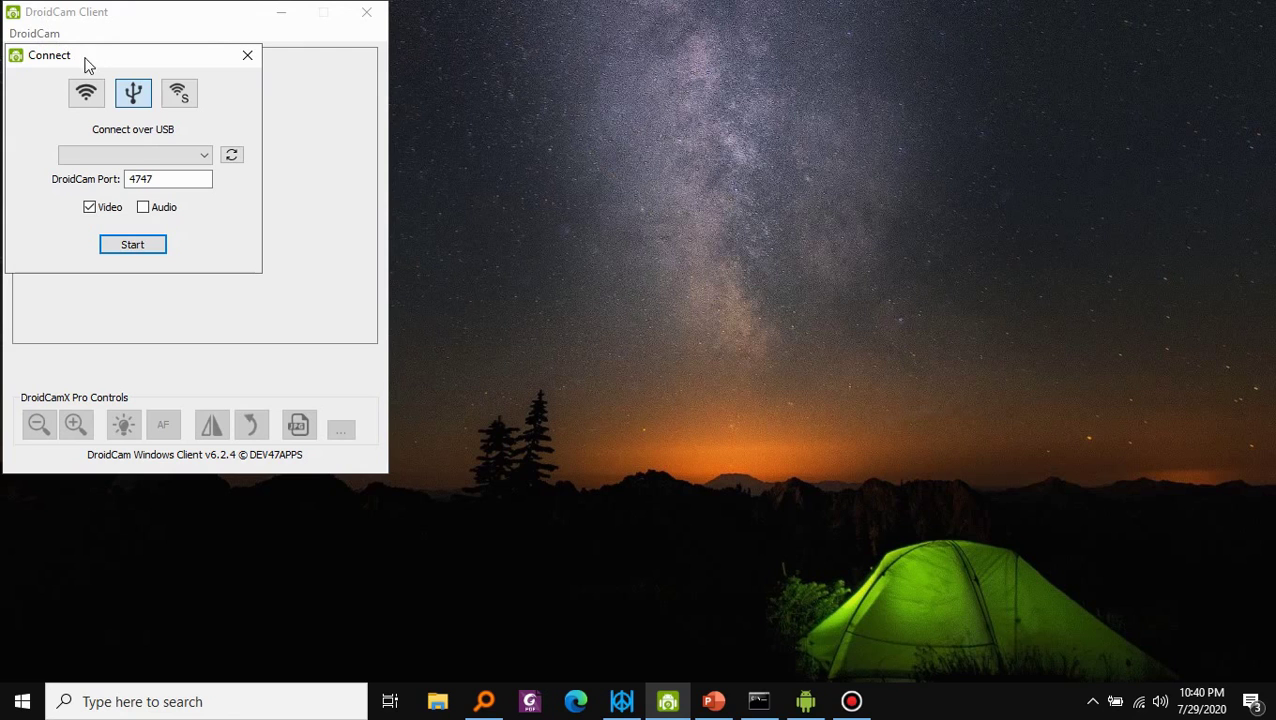
# Step: Move the DroidCam Client's Connect dialog further inside the client window and bring up the mirrored SM-G930U phone screen
pyautogui.moveTo(122, 63); pyautogui.dragTo(183, 107)
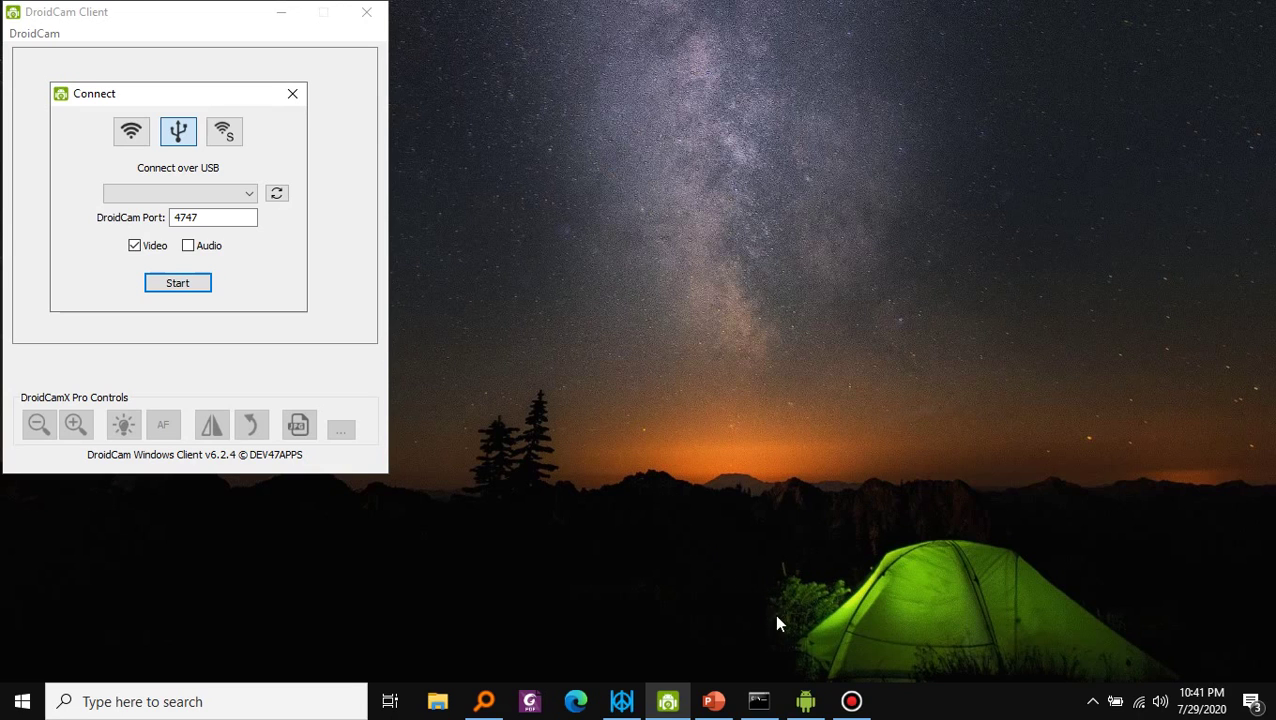
pyautogui.click(810, 706)
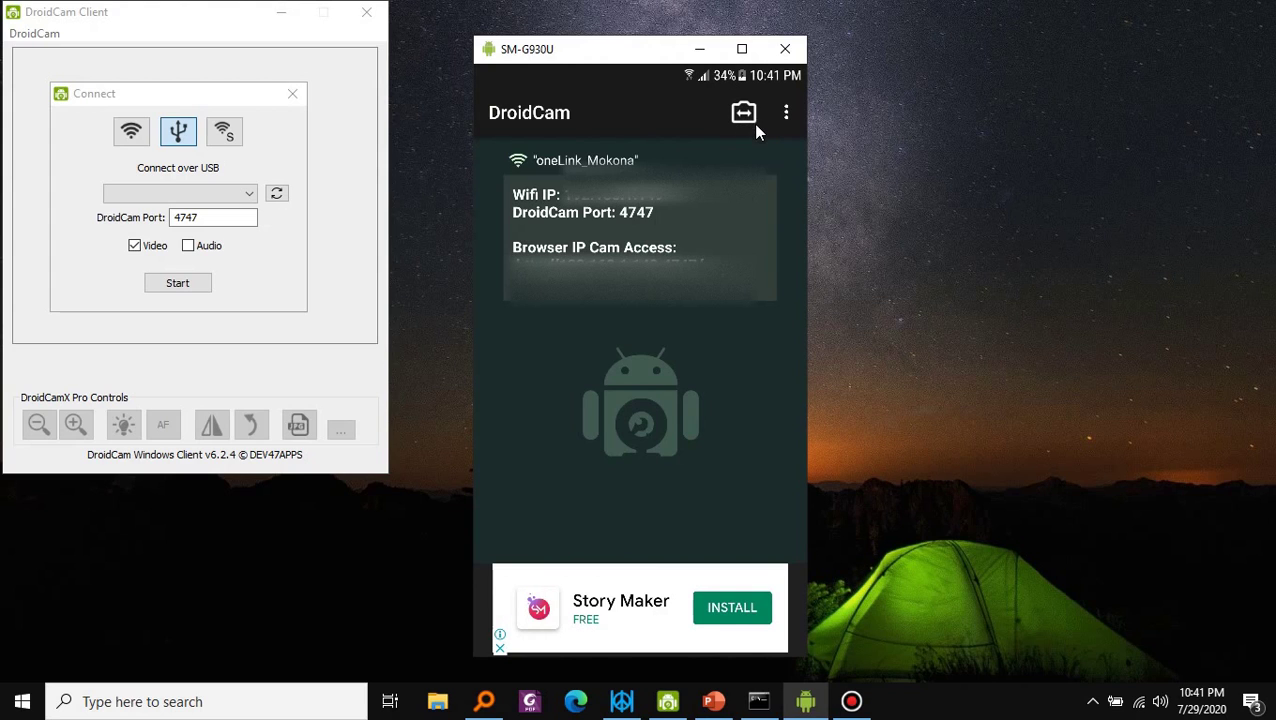
# Step: Look through the DroidCam phone app's settings and return to its main screen
pyautogui.click(787, 113)
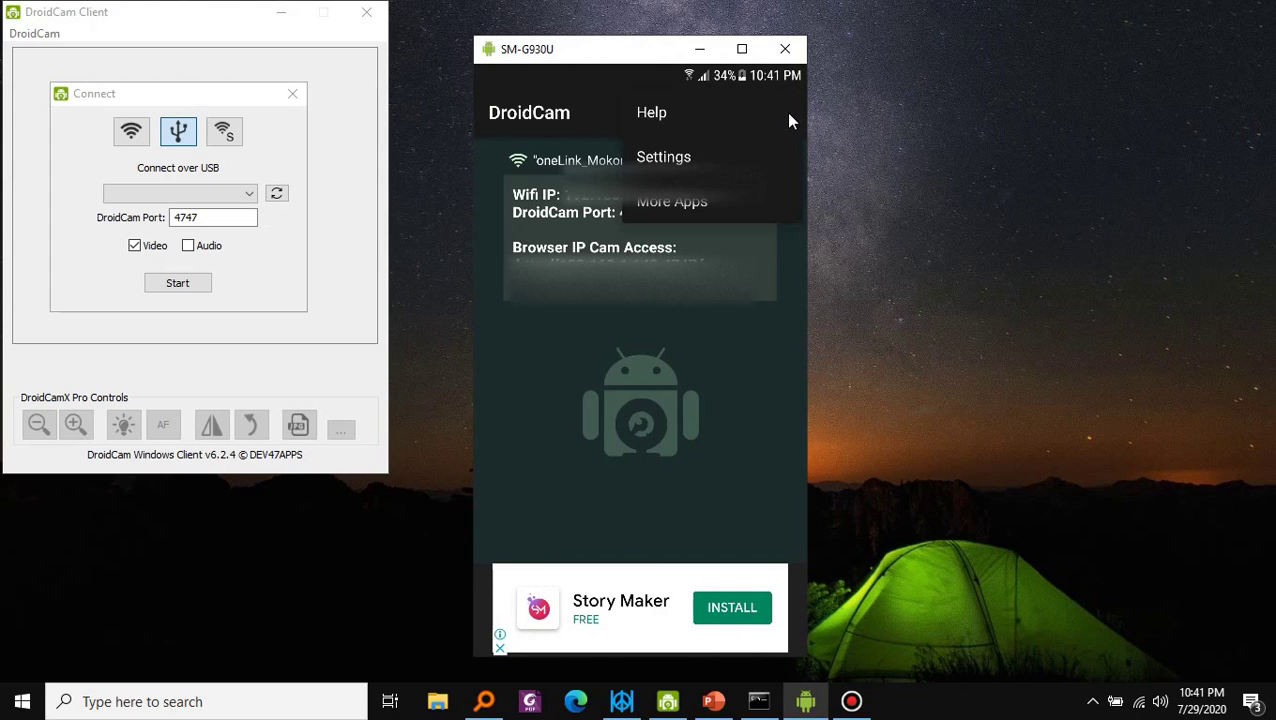
pyautogui.click(725, 161)
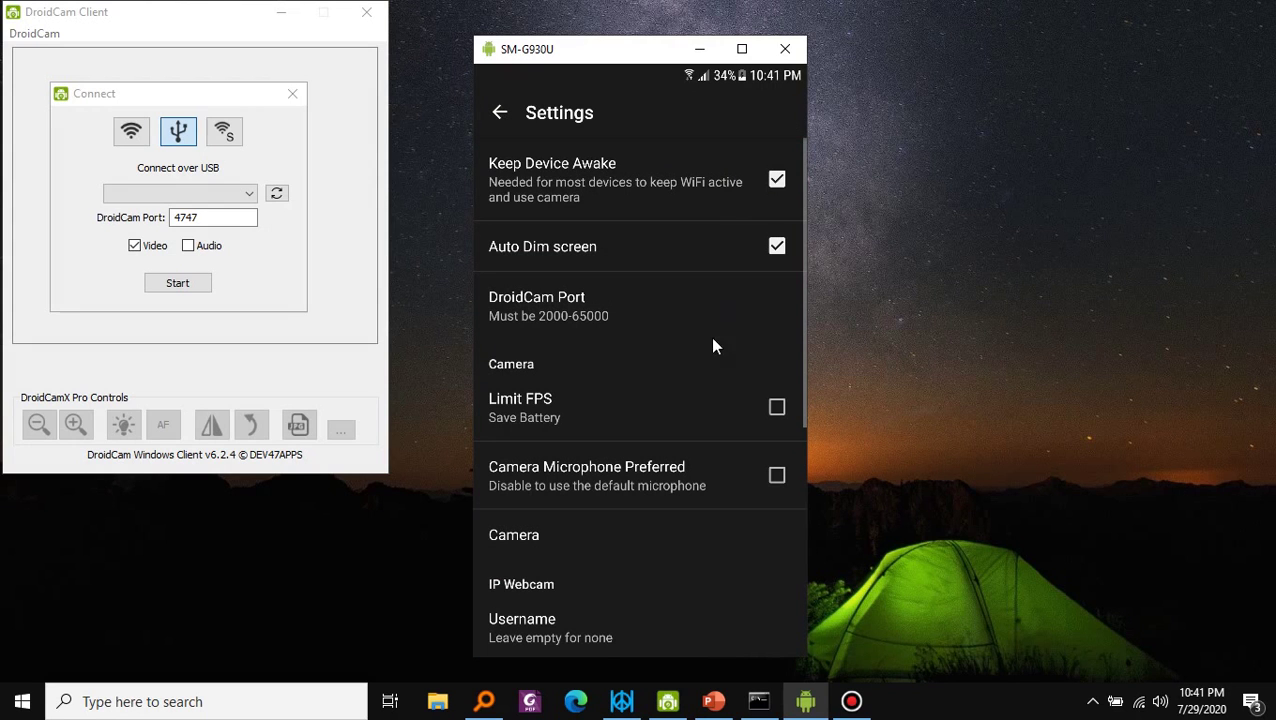
pyautogui.click(499, 112)
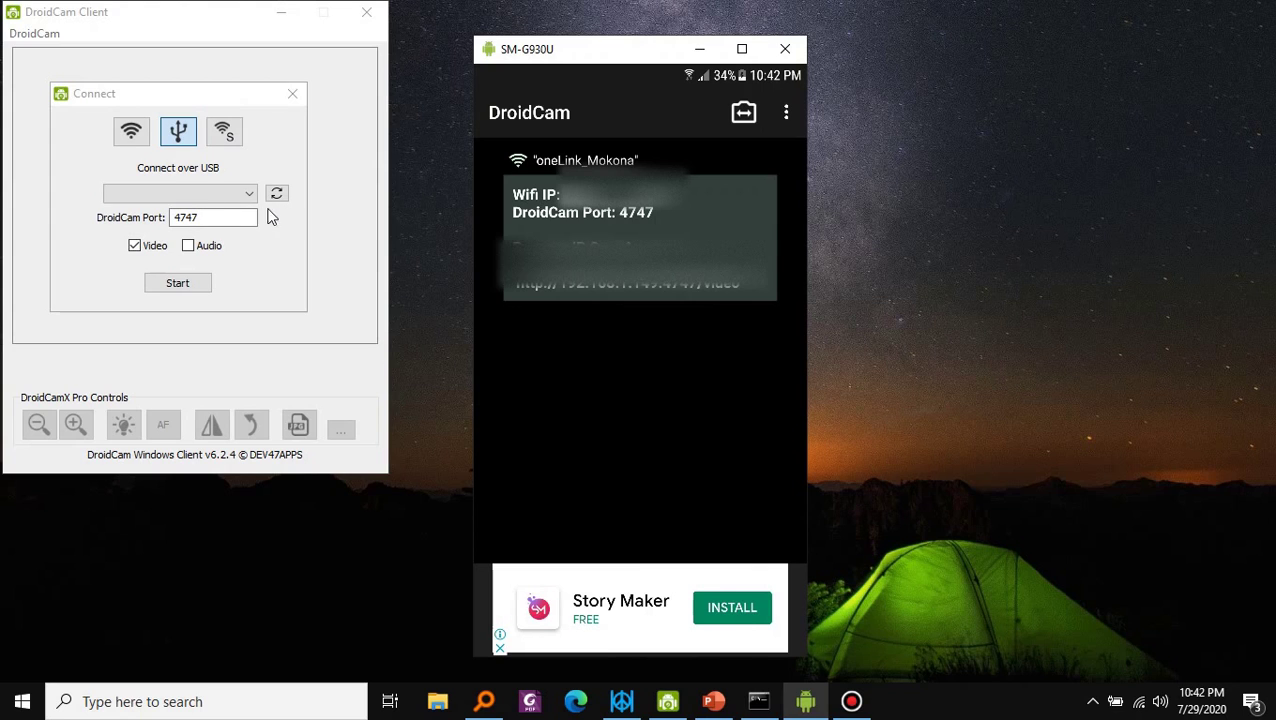
# Step: Set DroidCam Client to connect over WiFi (LAN), move the mirrored phone window clear of it, and start the video connection
pyautogui.click(142, 138)
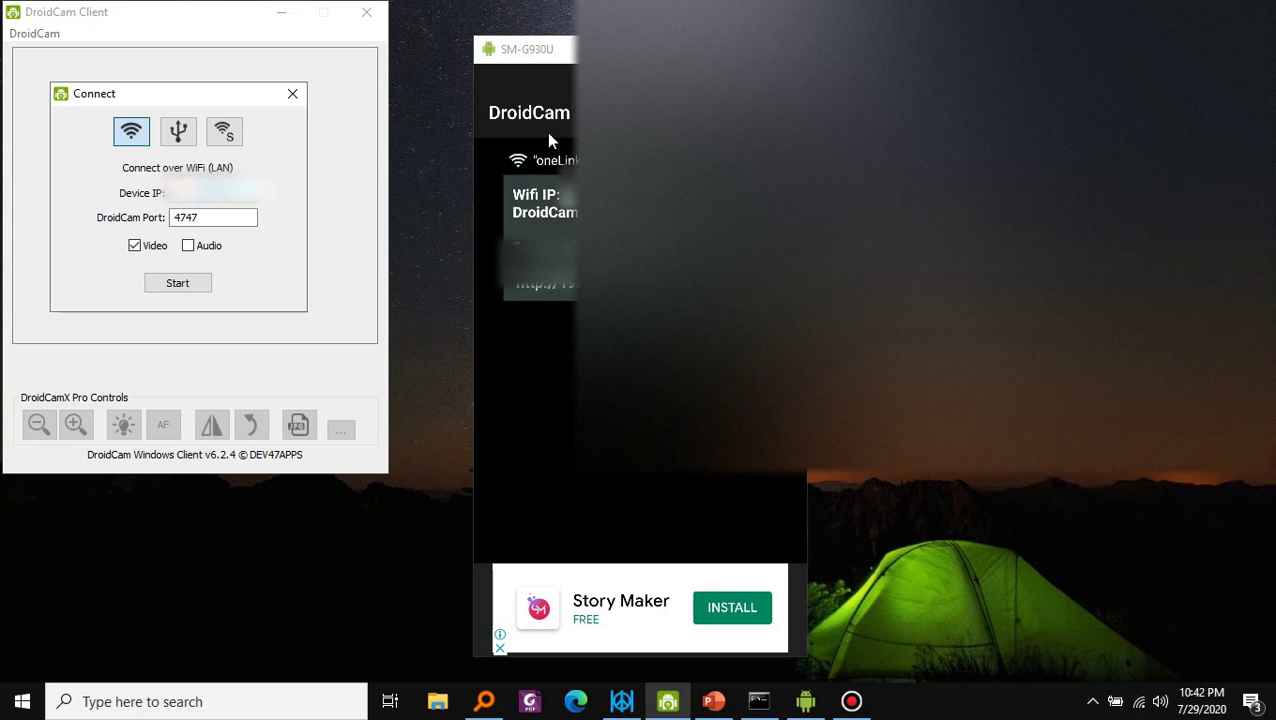
pyautogui.moveTo(640, 49); pyautogui.dragTo(1110, 0)
pyautogui.click(1211, 10)
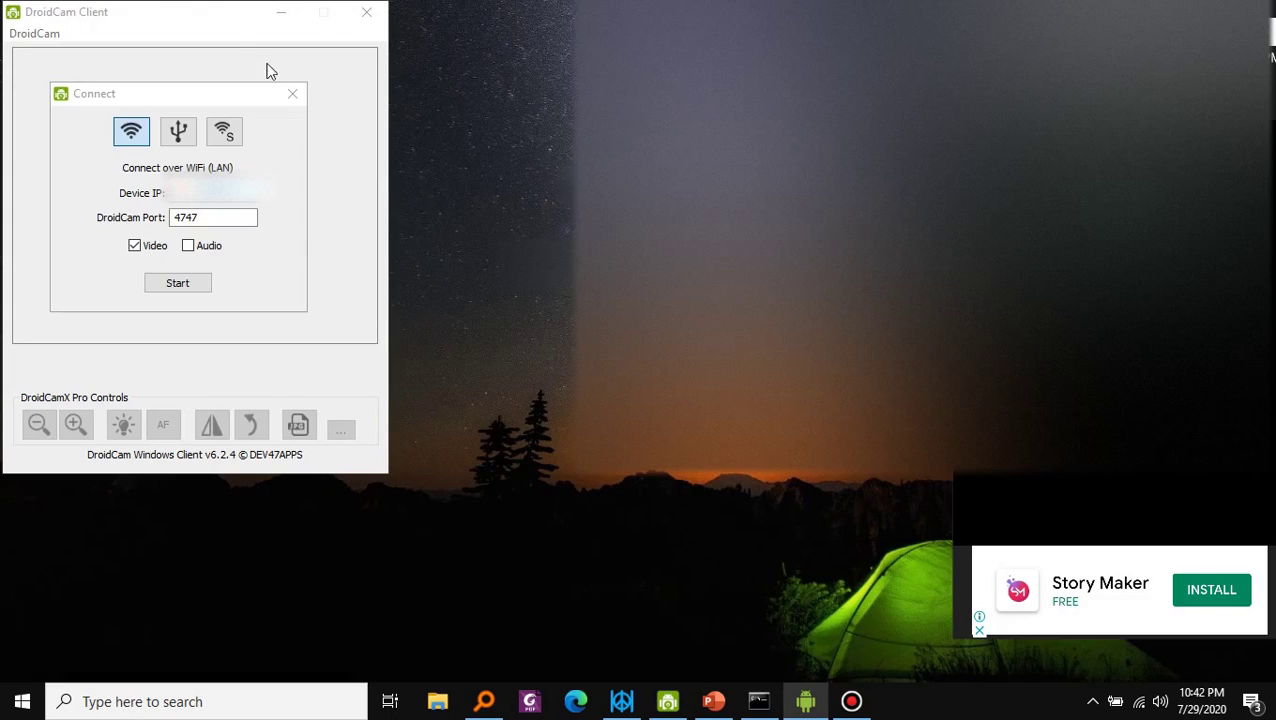
pyautogui.click(177, 284)
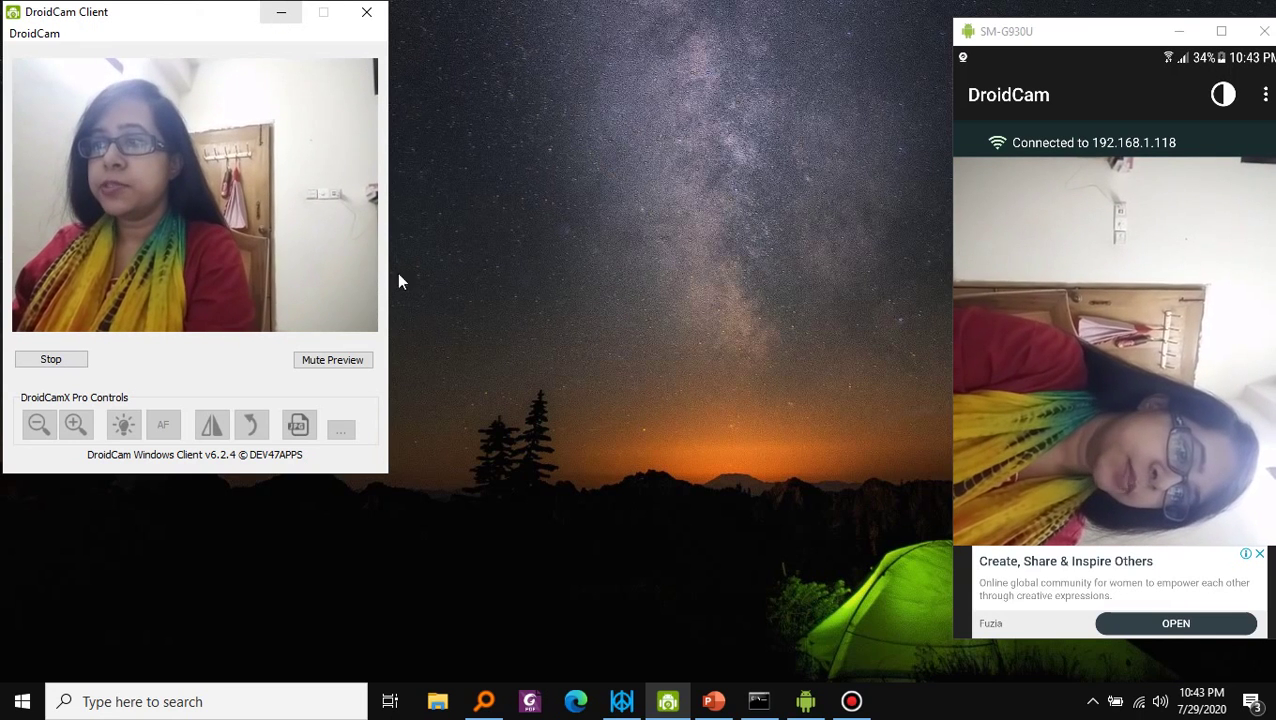
# Step: Switch to PowerPoint, open the slide show recording view from the title slide, and minimize the mirrored phone window
pyautogui.click(713, 701)
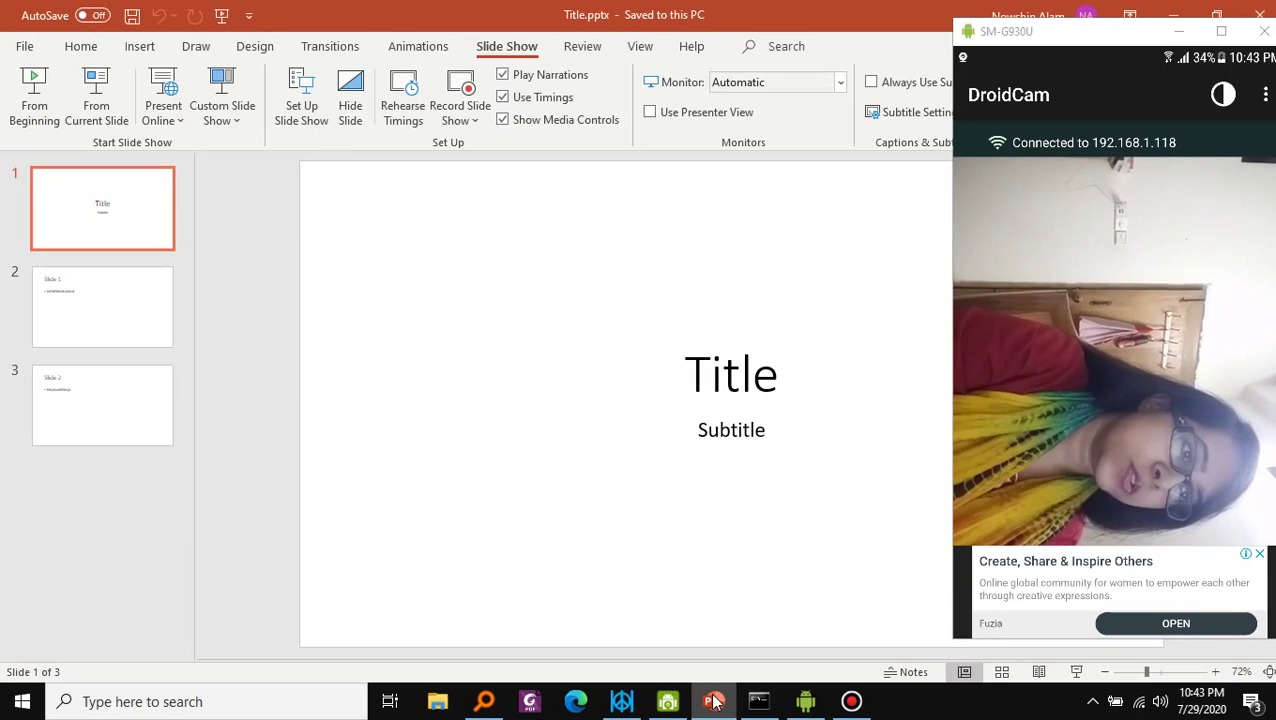
pyautogui.click(460, 92)
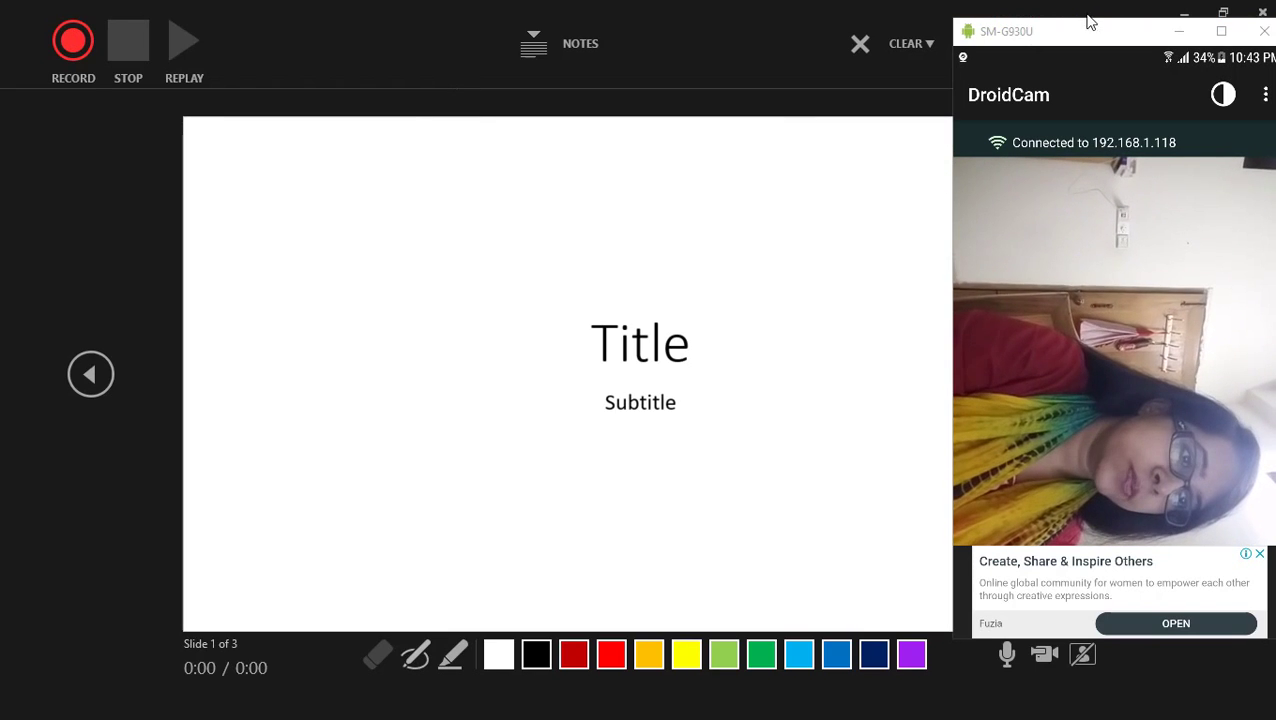
pyautogui.click(1178, 31)
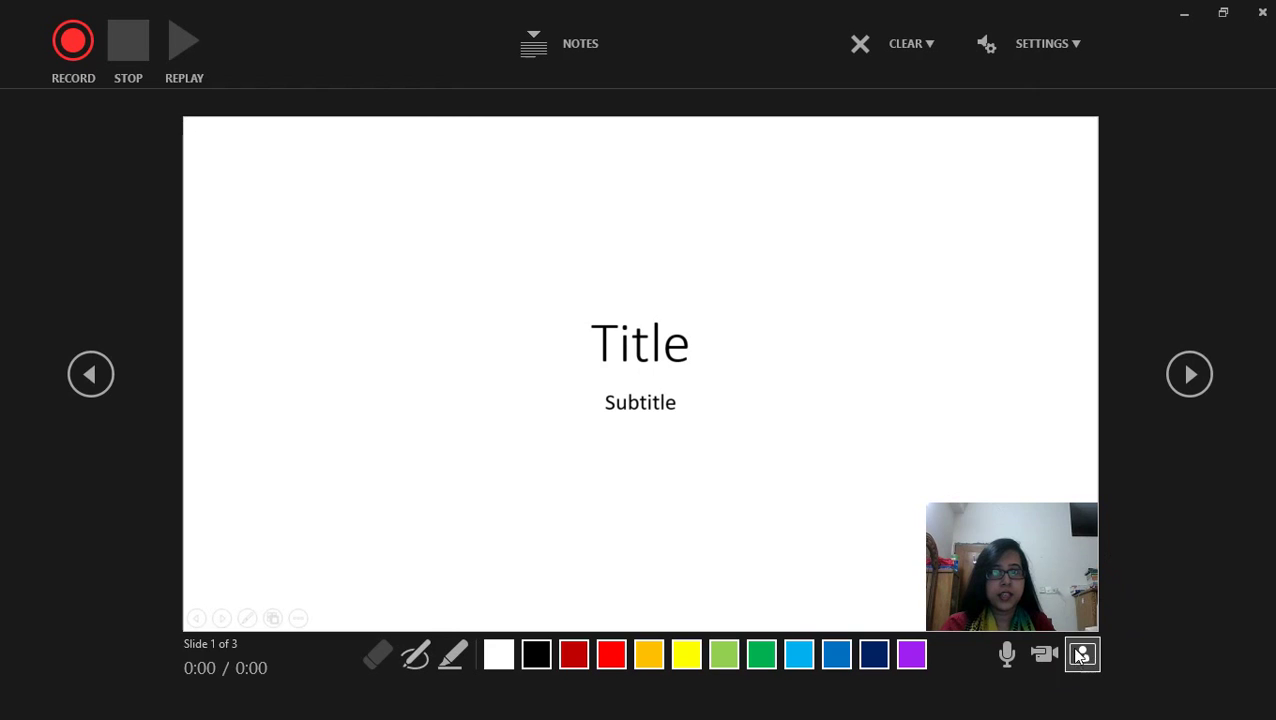
# Step: Set the recording camera to DroidCam Source 3 and exit the recording view
pyautogui.click(1043, 45)
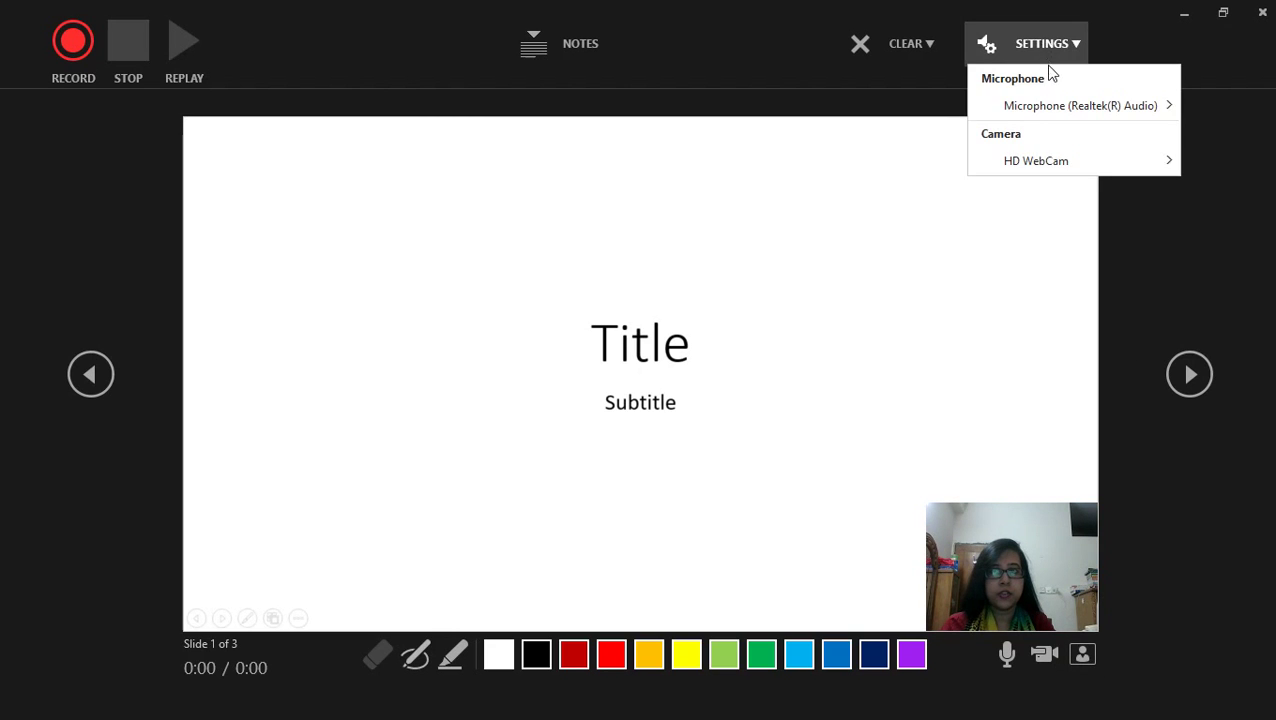
pyautogui.moveTo(977, 165)
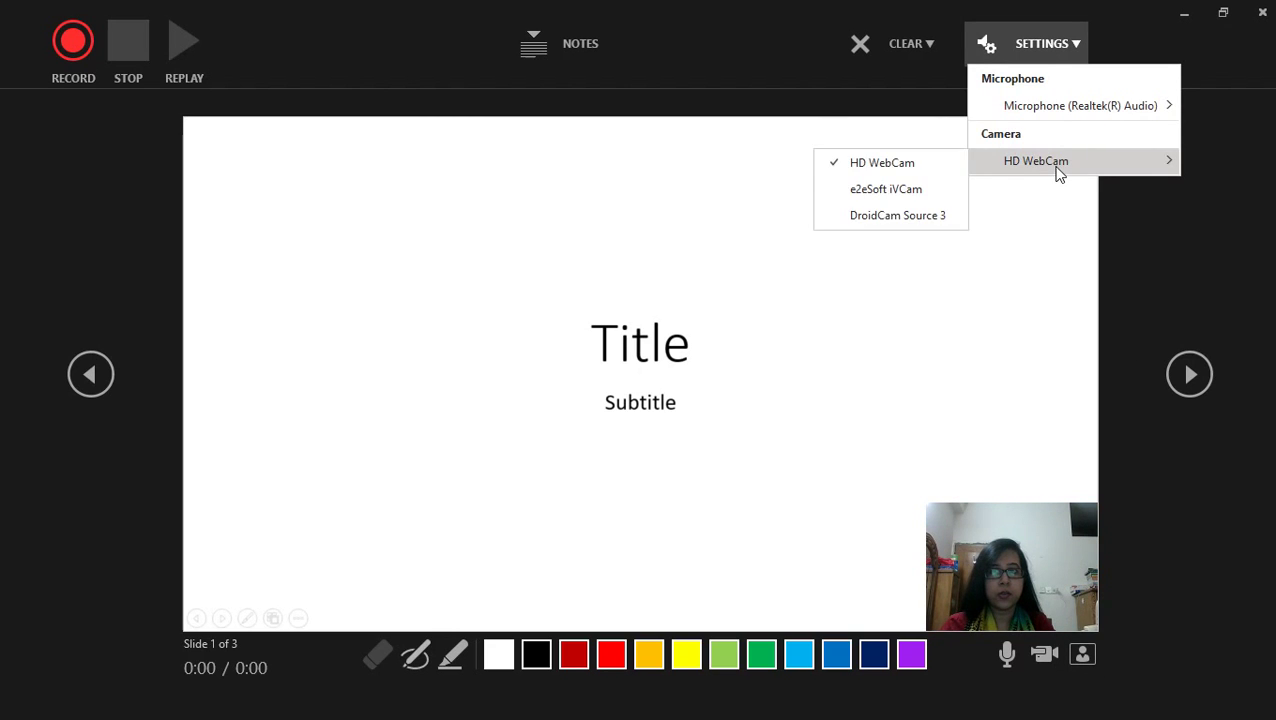
pyautogui.click(880, 217)
pyautogui.click(877, 225)
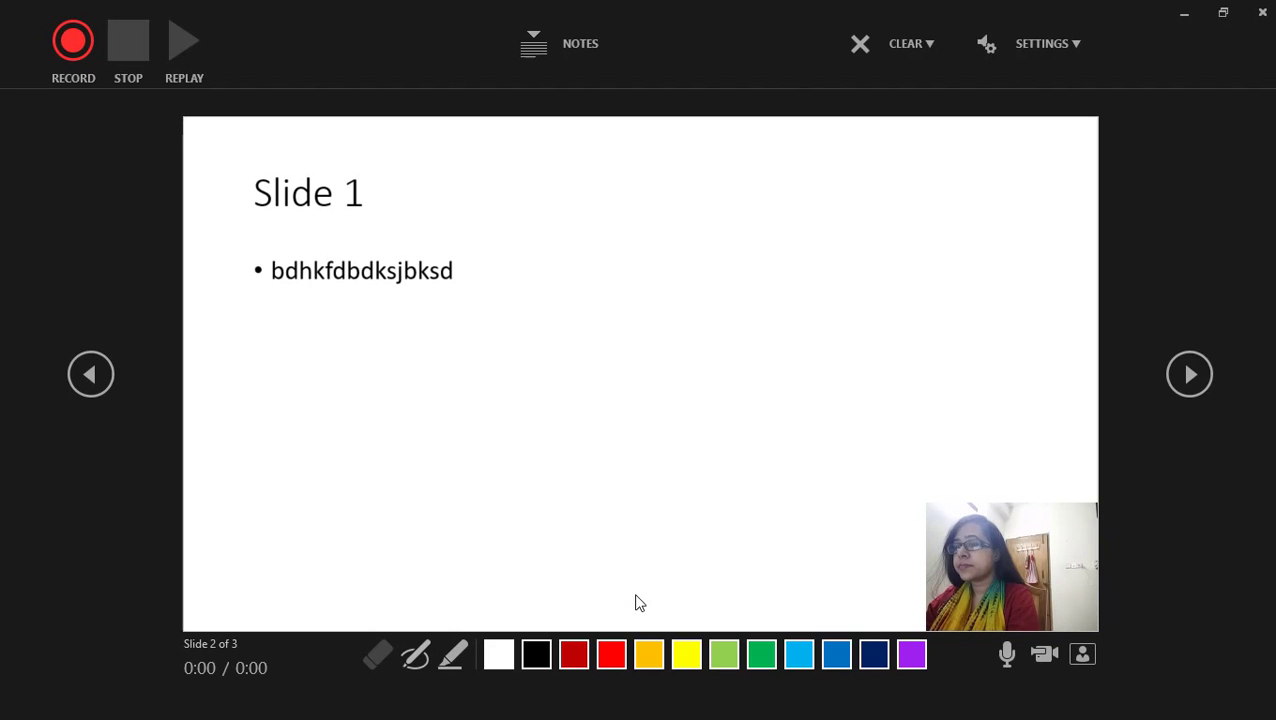
pyautogui.press('Escape')
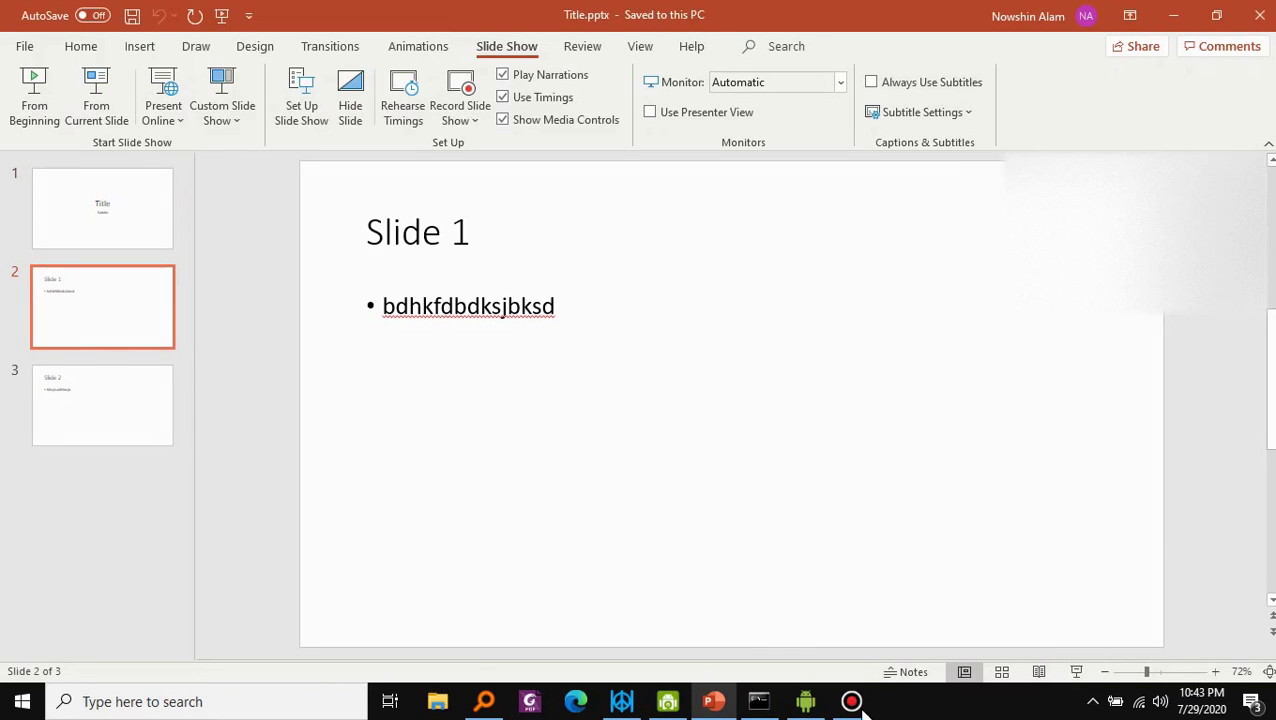
# Step: Close the DroidCam Client and launch it again
pyautogui.click(806, 705)
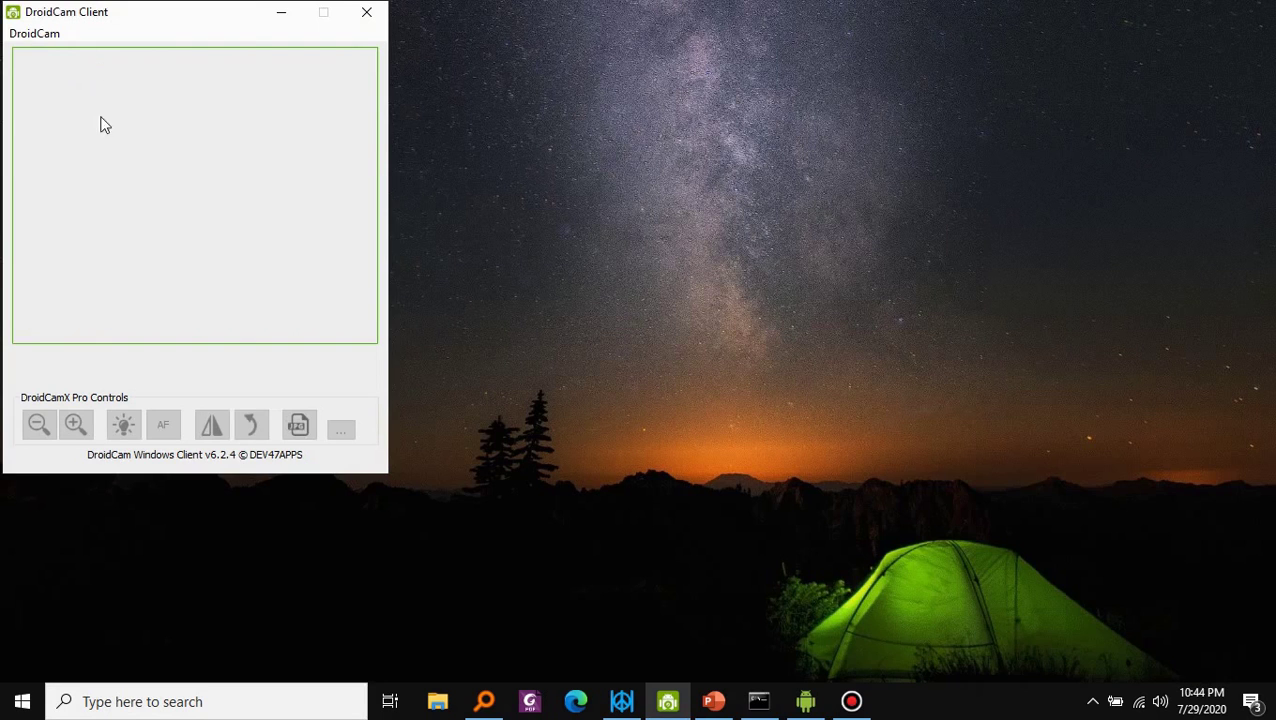
pyautogui.click(367, 15)
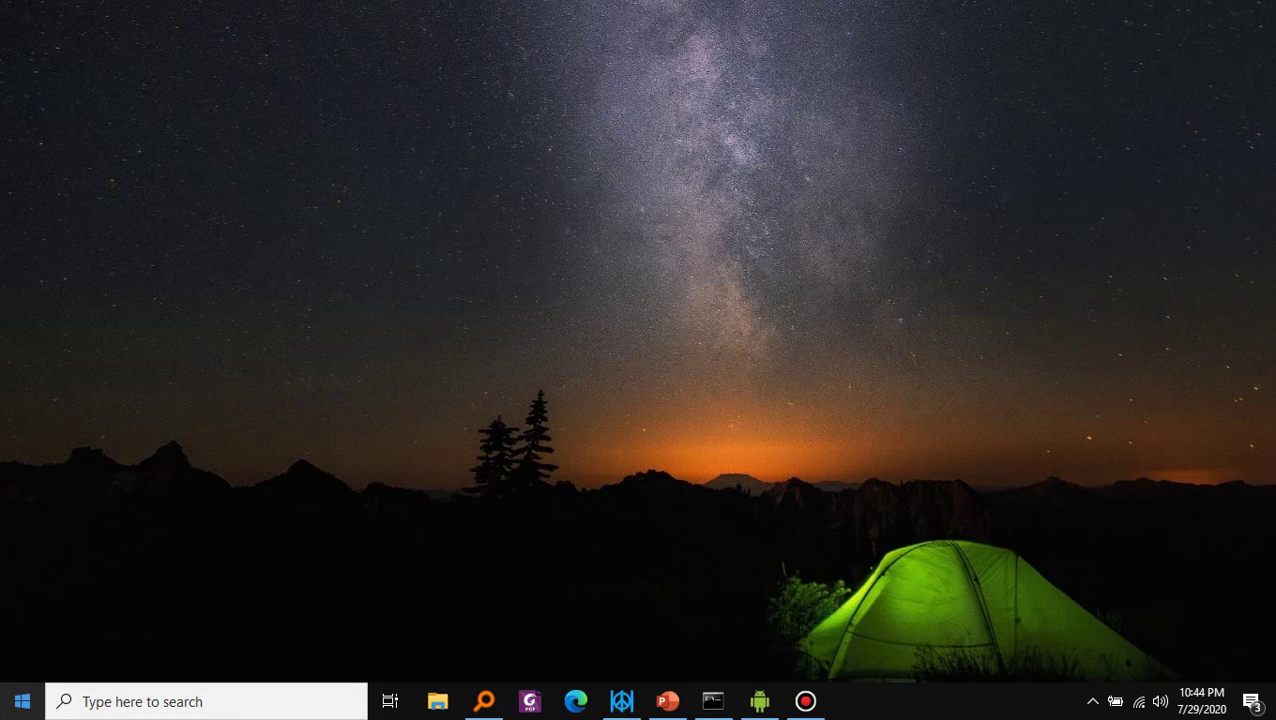
pyautogui.click(22, 701)
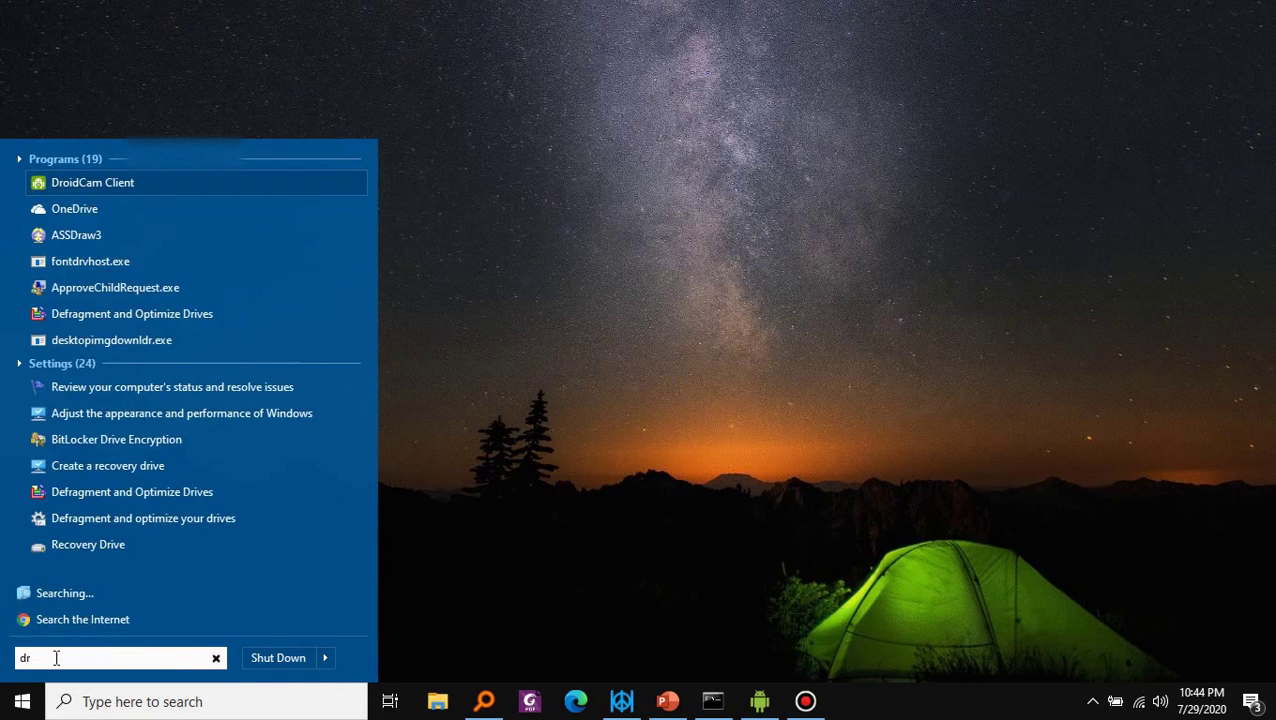
pyautogui.press('Return')
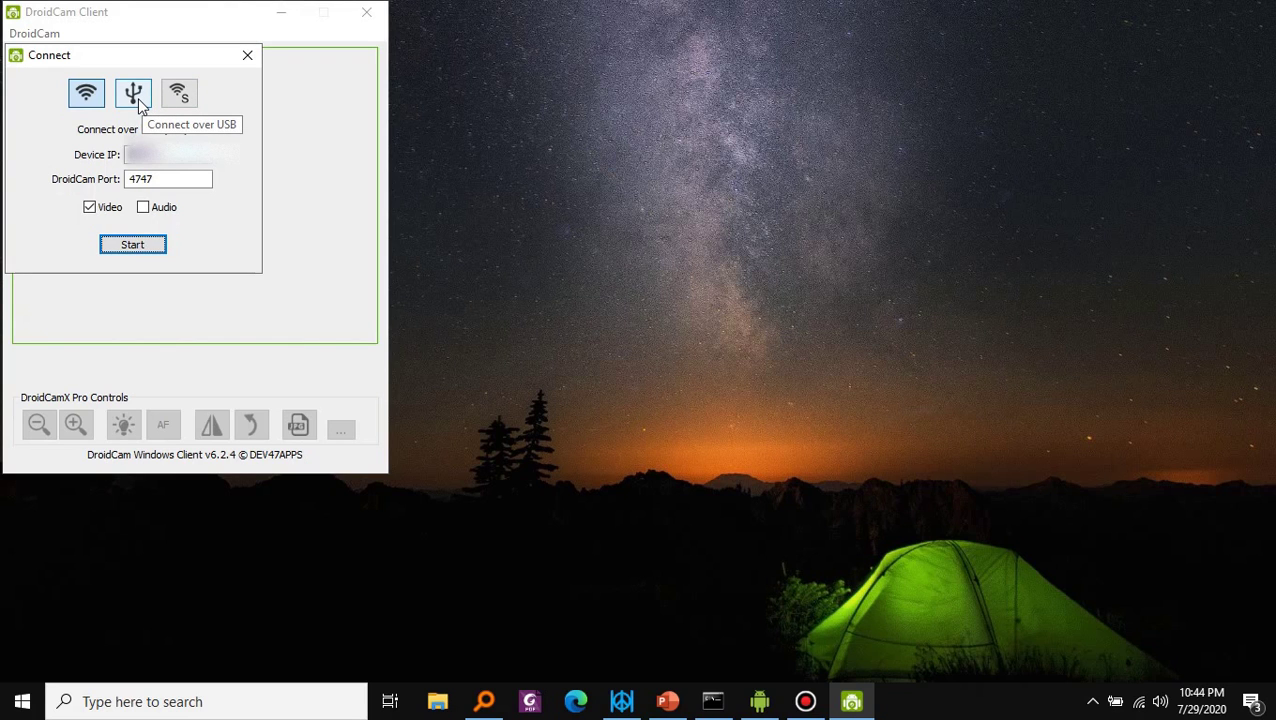
# Step: Connect DroidCam Client over USB, refreshing the device list to pick SM-G930U, and start the video
pyautogui.click(135, 94)
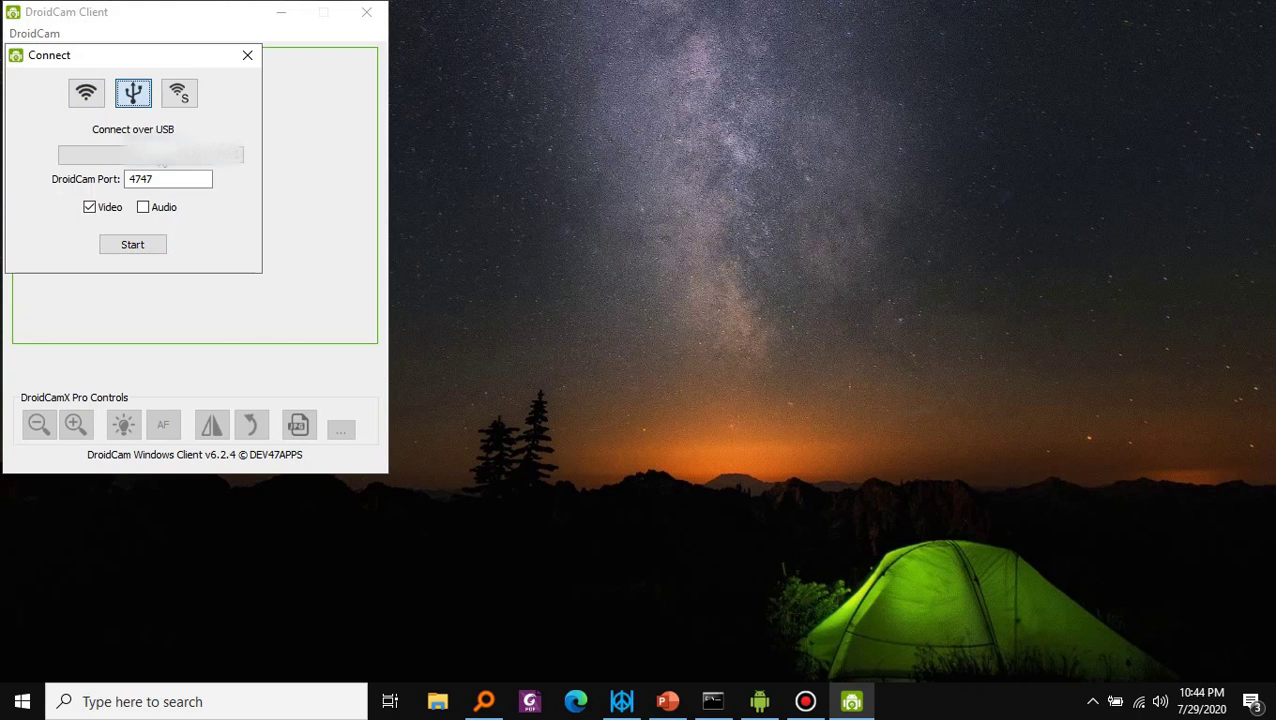
pyautogui.click(770, 708)
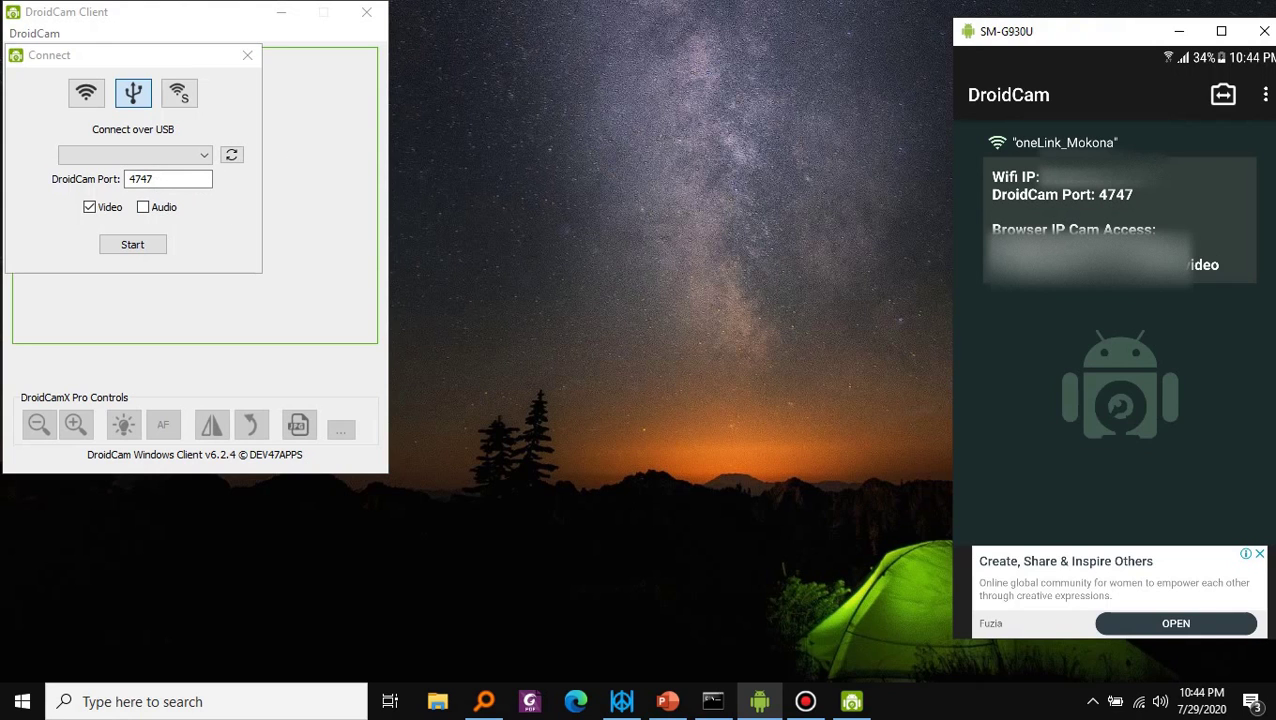
pyautogui.click(1176, 33)
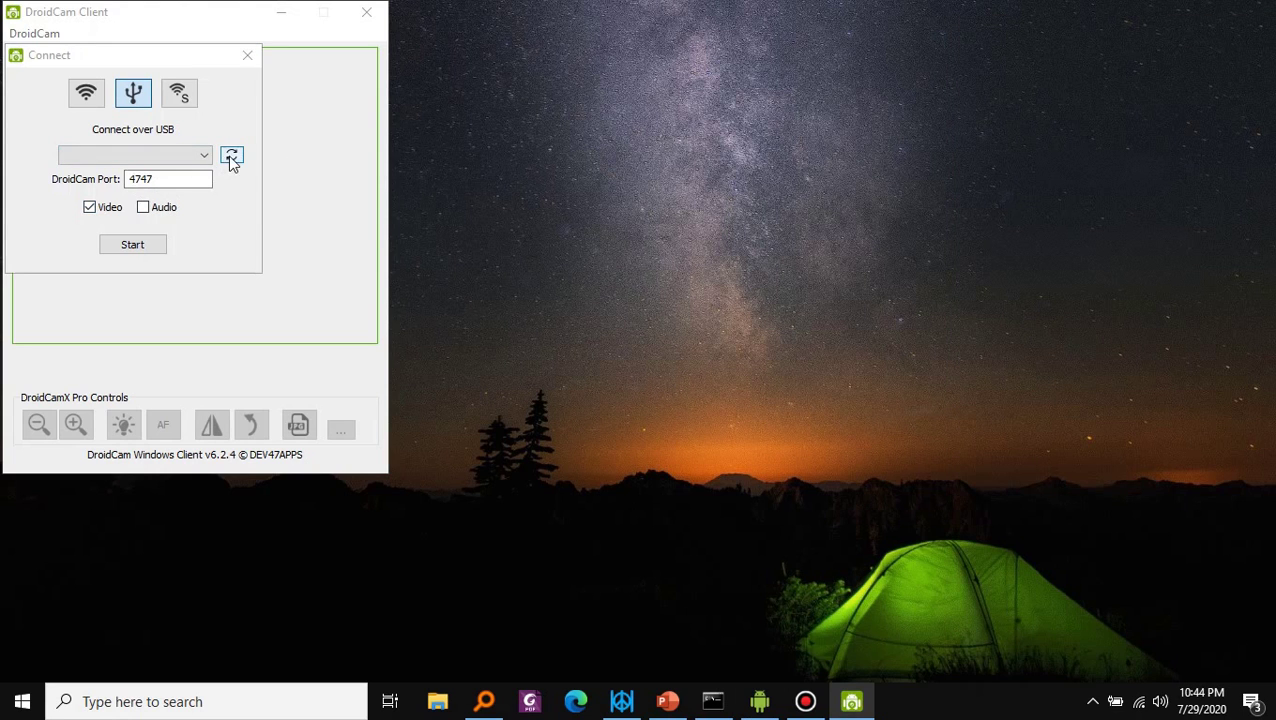
pyautogui.click(231, 158)
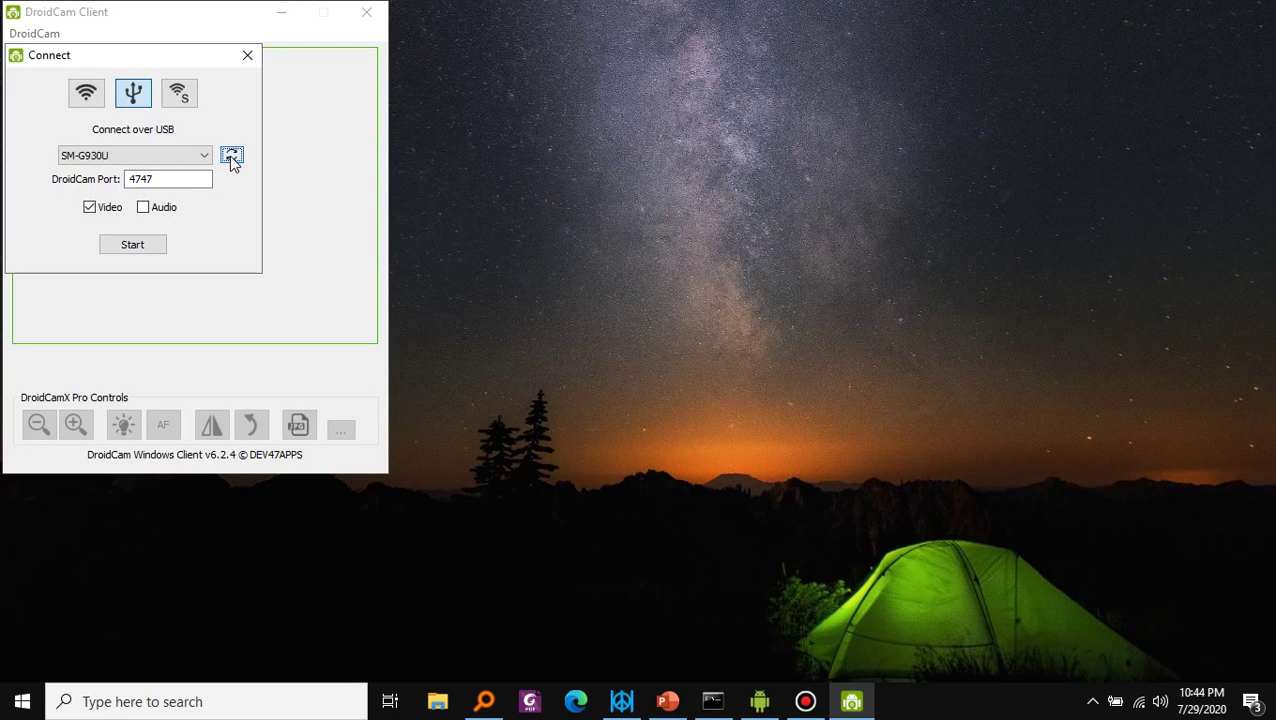
pyautogui.click(133, 246)
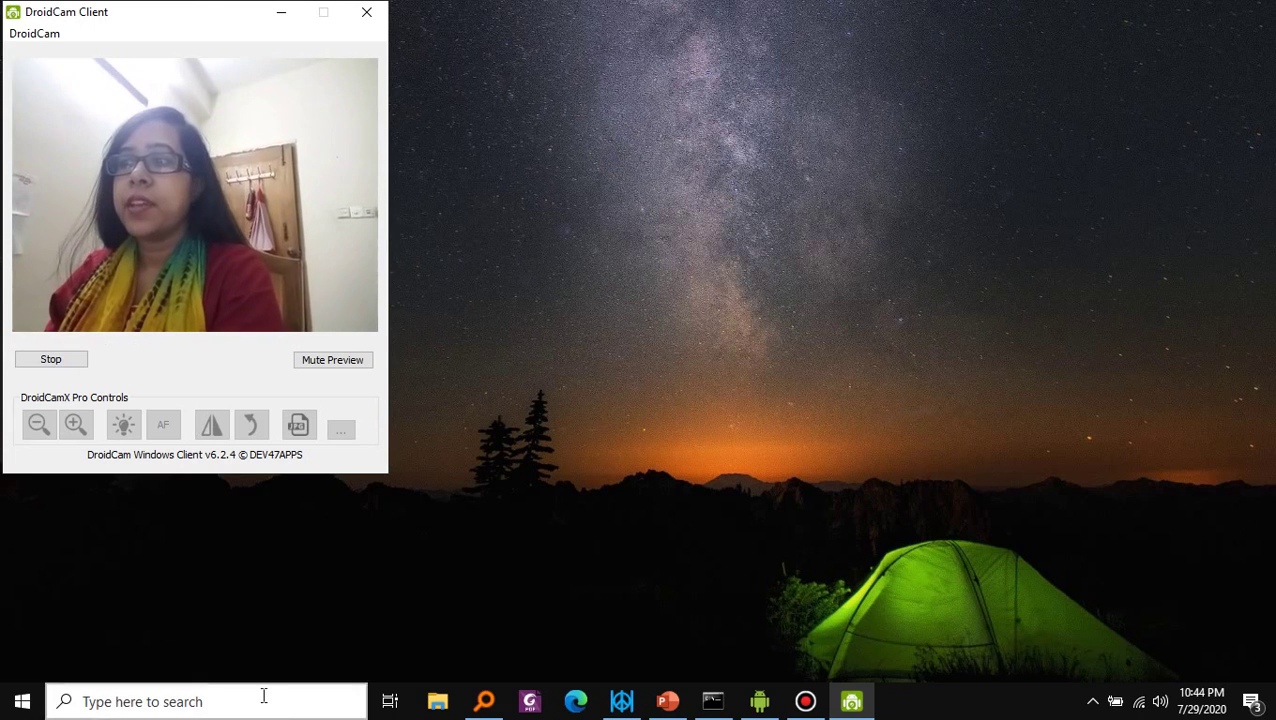
# Step: Check the USB phone camera feed in PowerPoint's slide show recording view, and exit the view
pyautogui.click(665, 705)
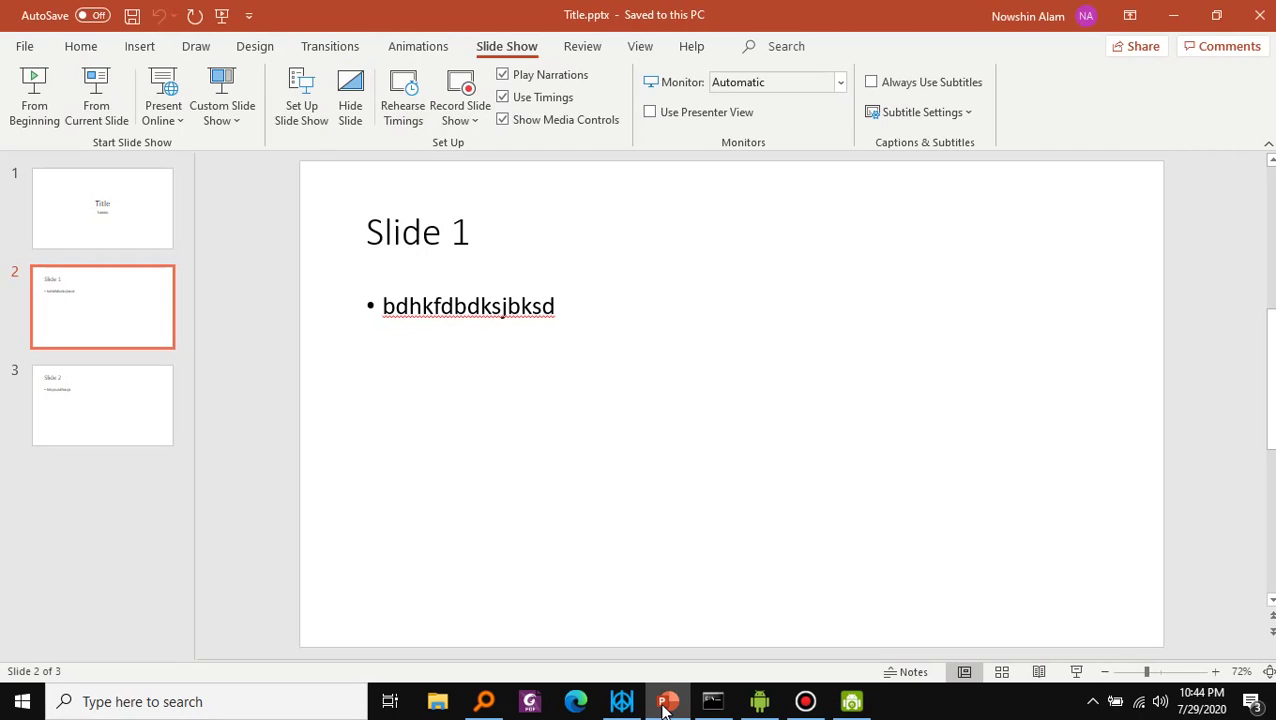
pyautogui.click(466, 88)
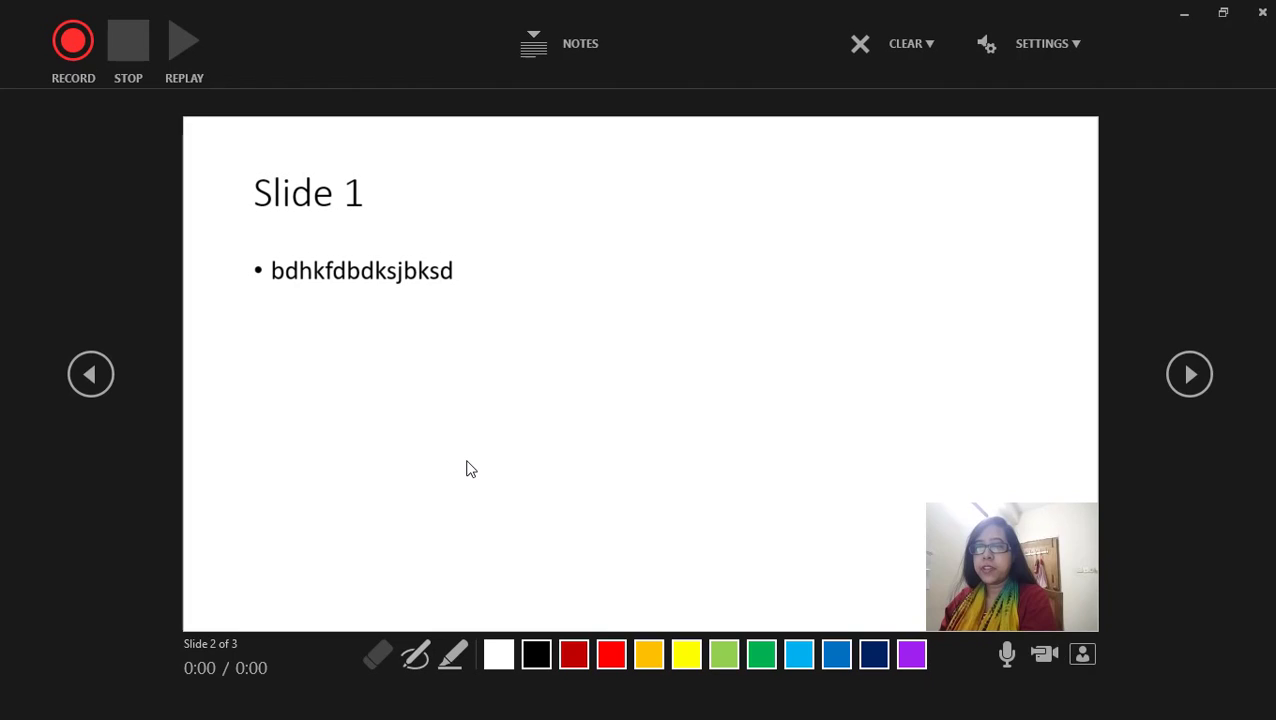
pyautogui.press('Escape')
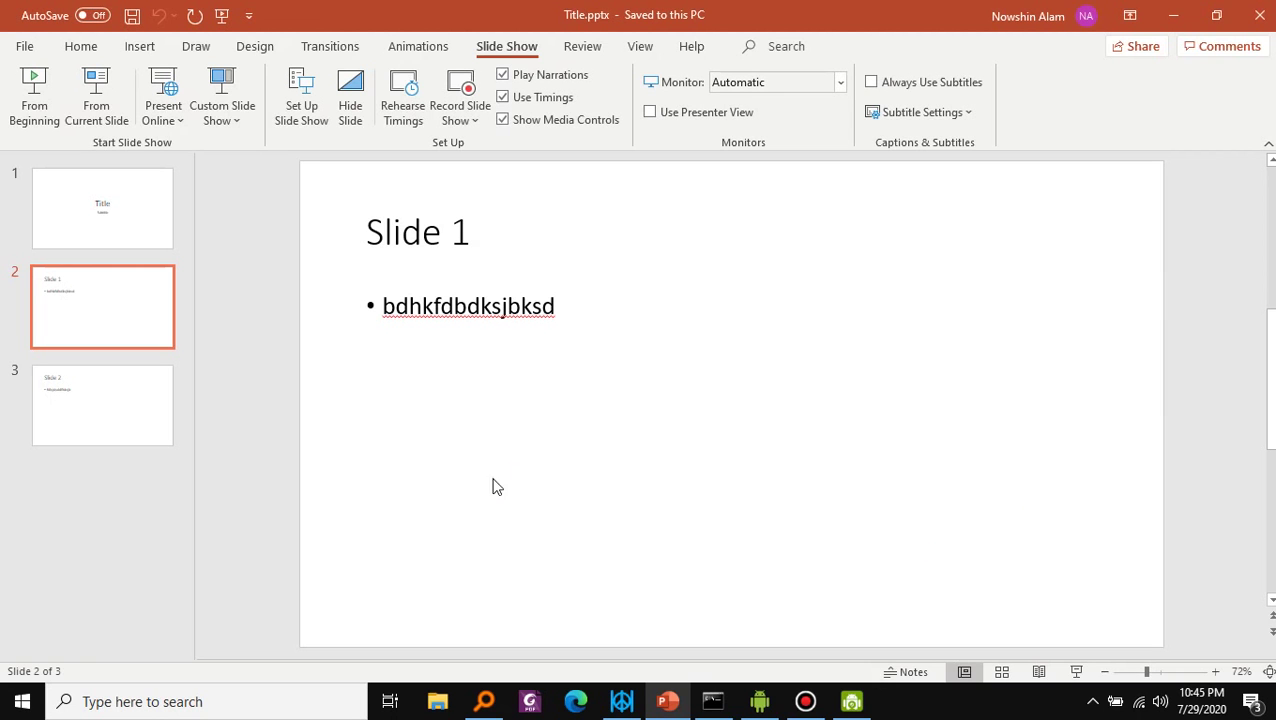
# Step: Show the desktop and launch OBS Studio (64bit)
pyautogui.press('super+d')
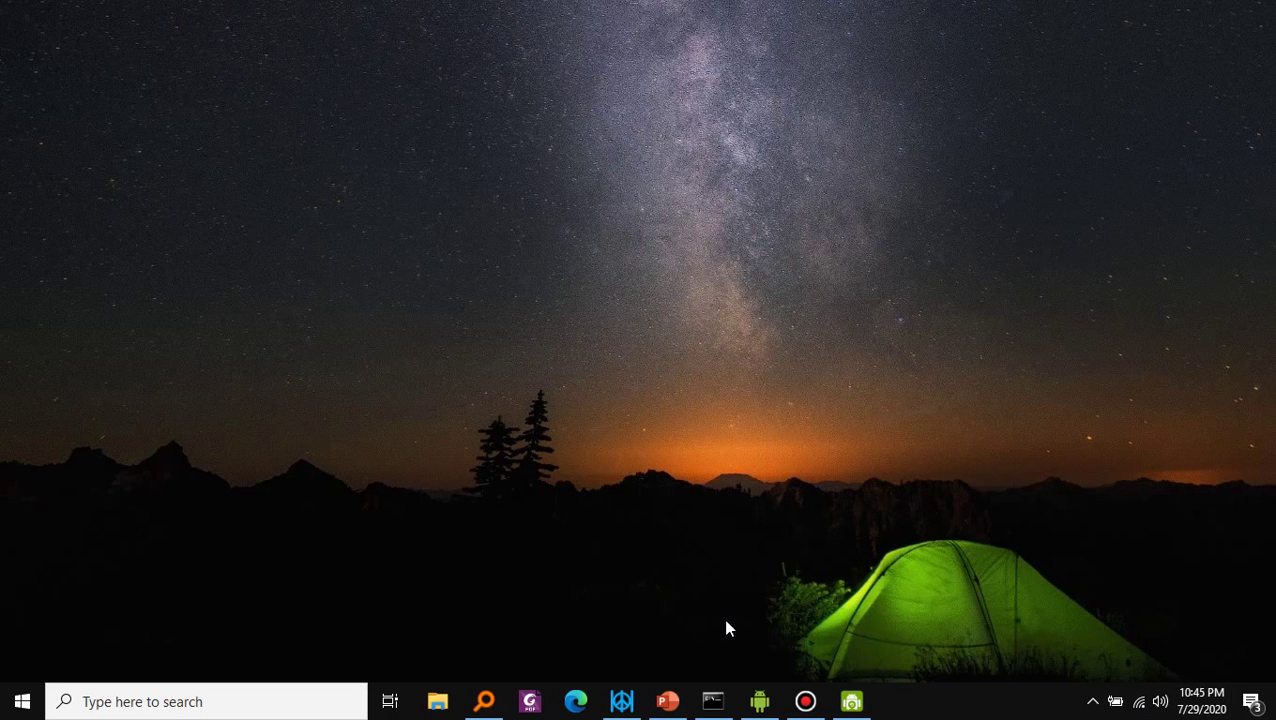
pyautogui.click(4, 707)
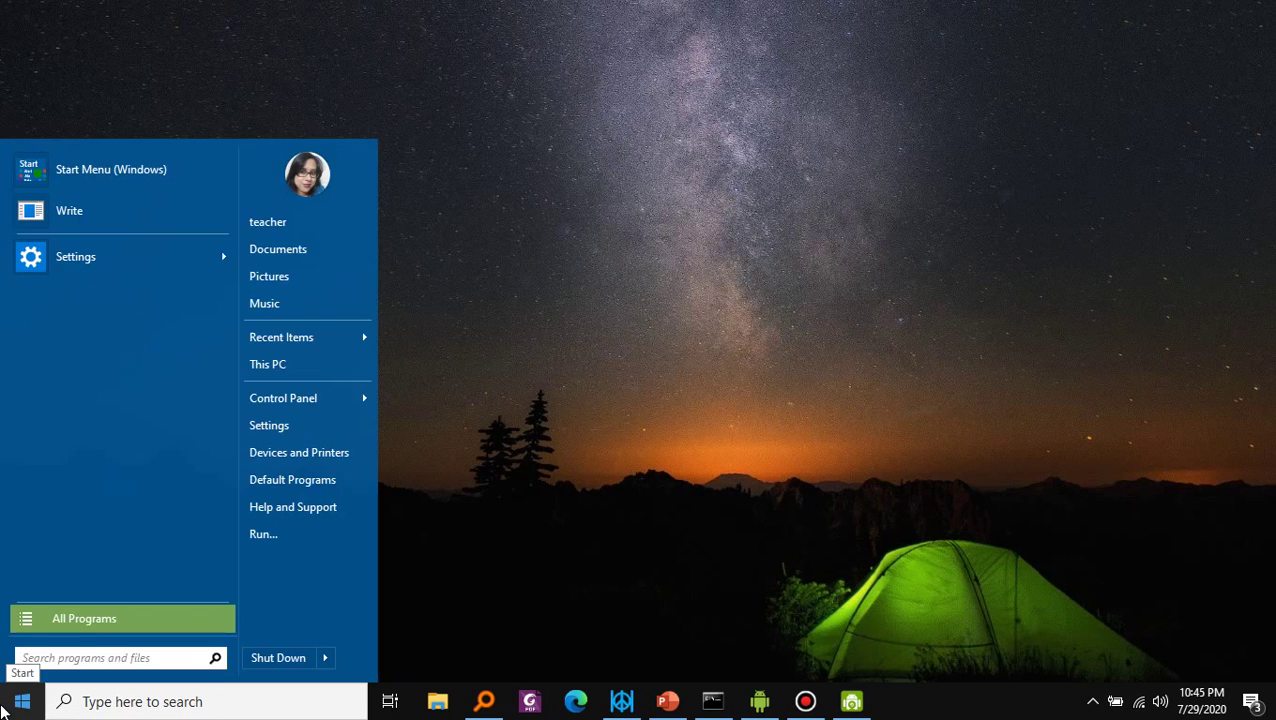
pyautogui.write('obs')
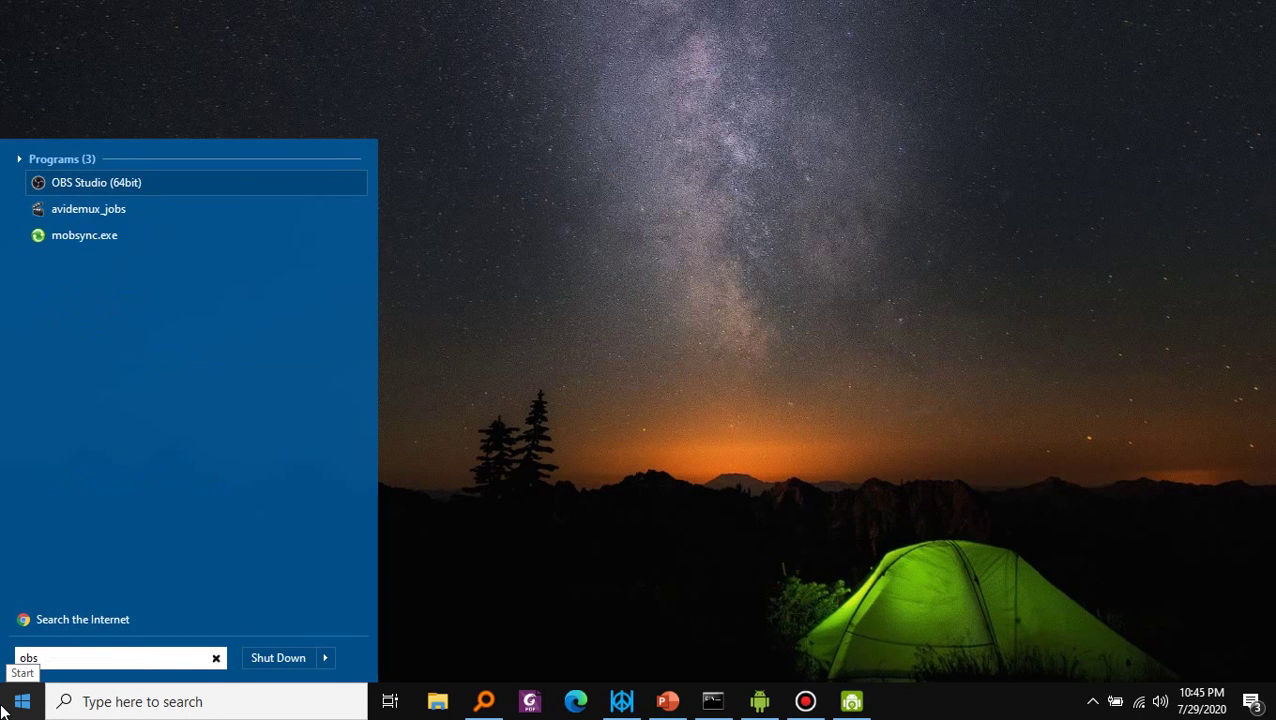
pyautogui.press('Return')
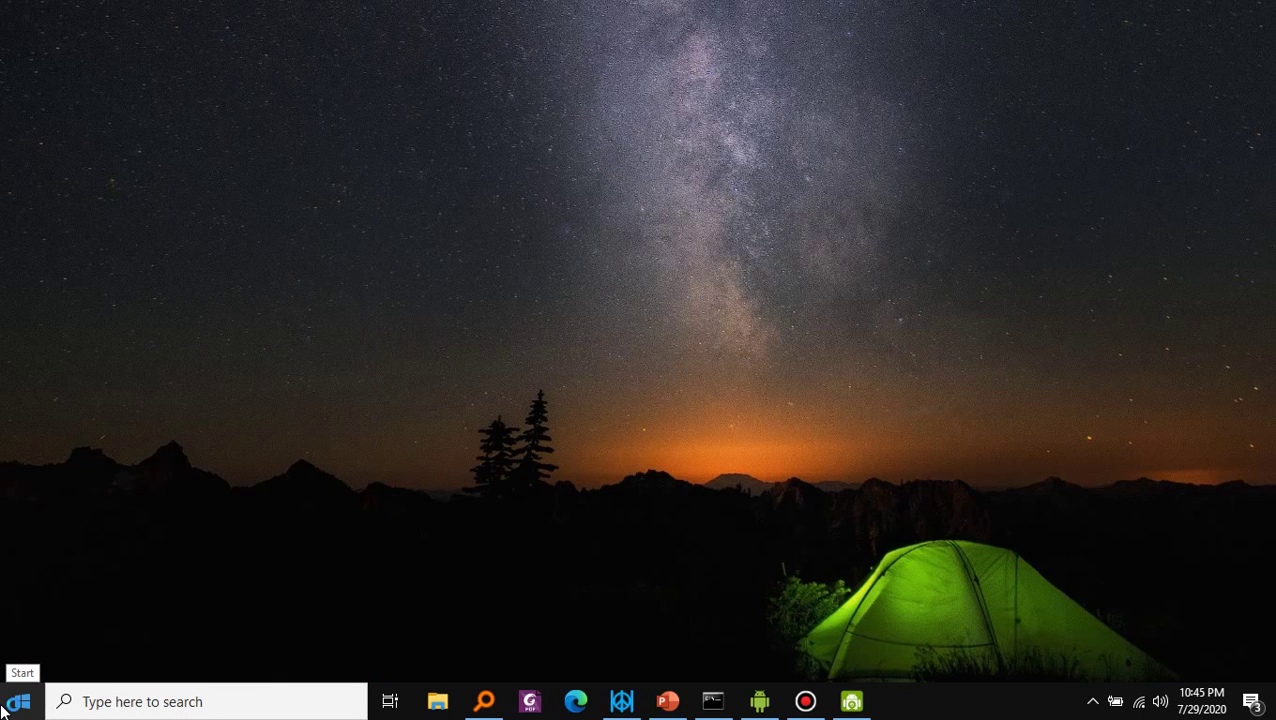
# Step: Bring up the DroidCam Client preview and the mirrored phone screen to check the feed, and minimize the phone window
pyautogui.click(865, 705)
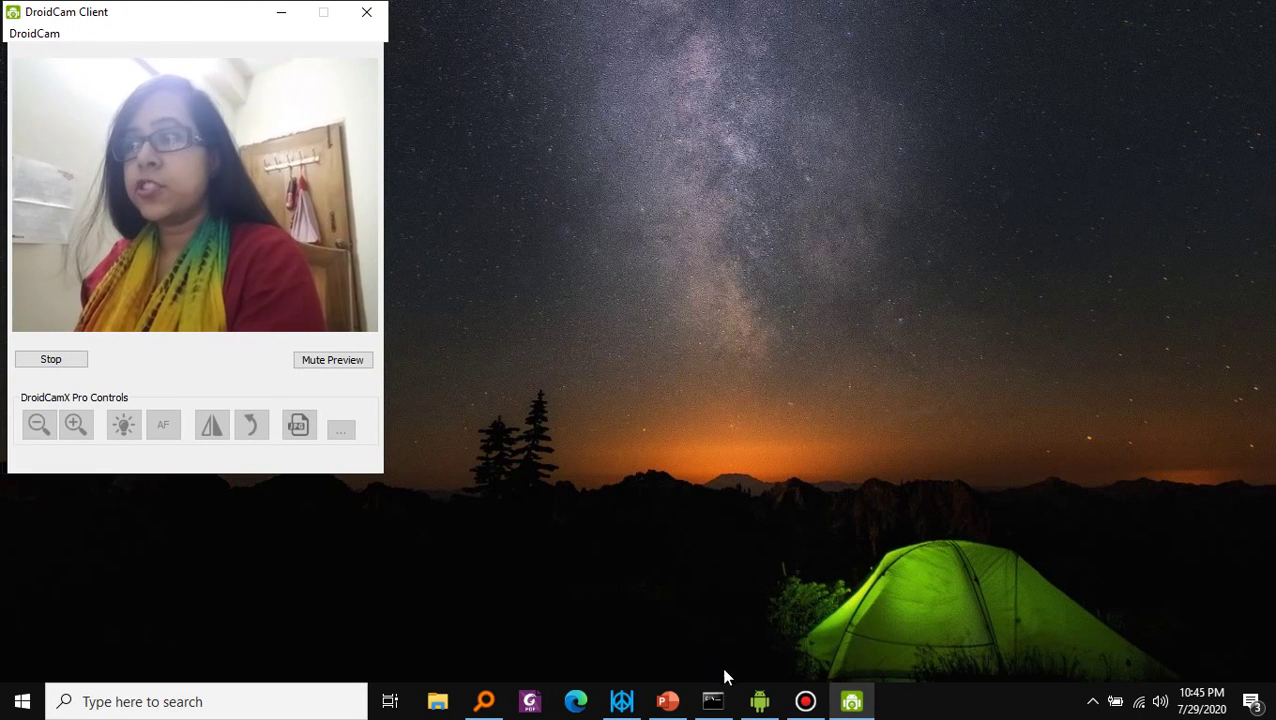
pyautogui.click(759, 701)
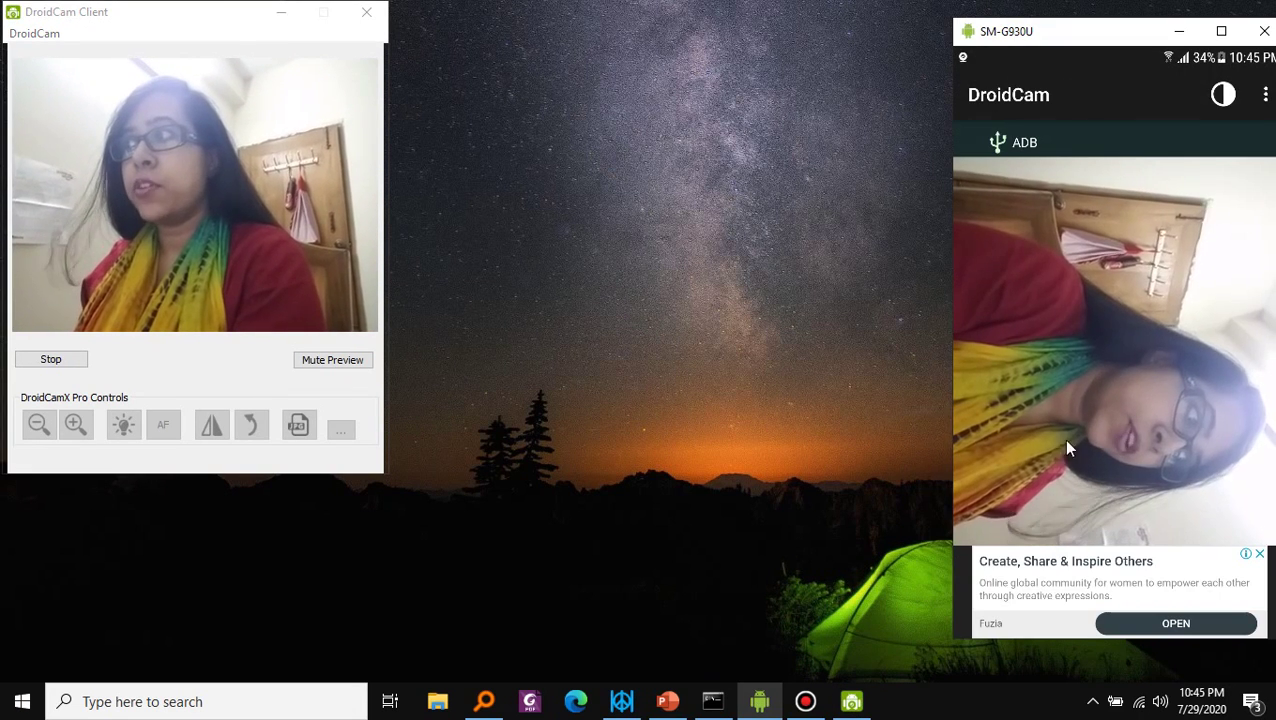
pyautogui.click(1180, 38)
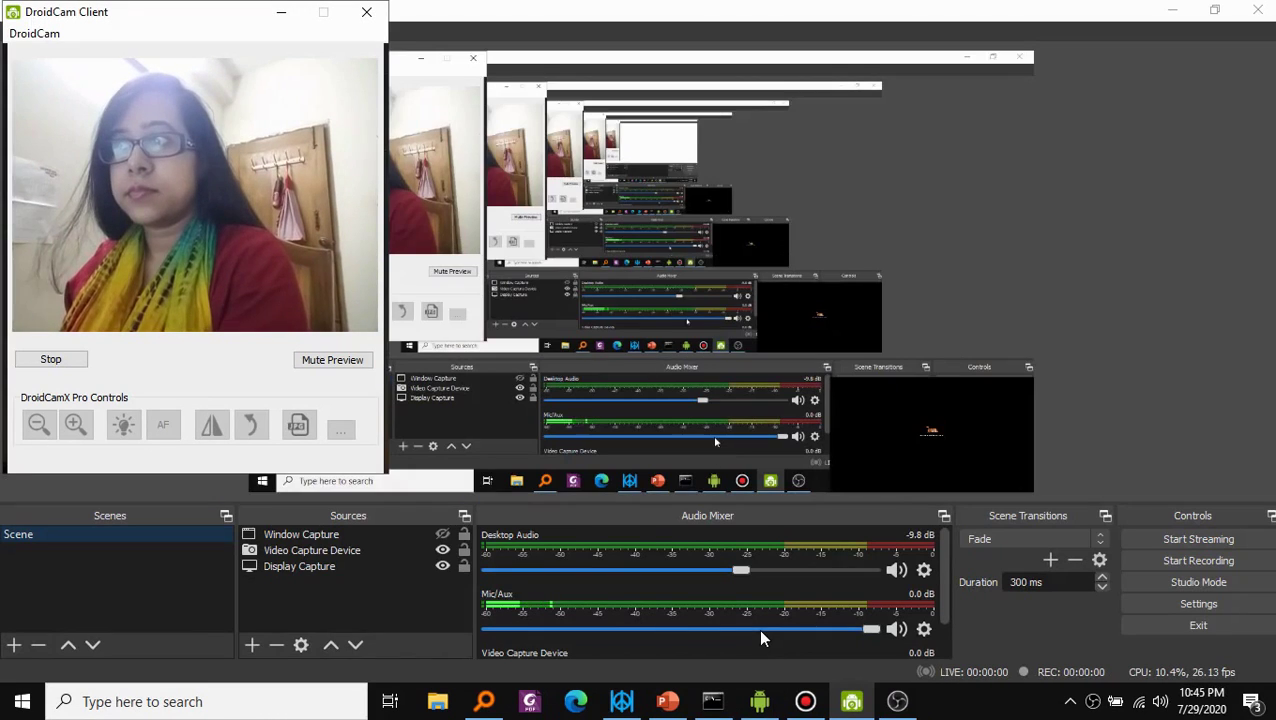
# Step: Switch the Video Capture Device source to DroidCam Source 3 and enlarge its webcam overlay in the lower-right corner of the scene
pyautogui.click(280, 12)
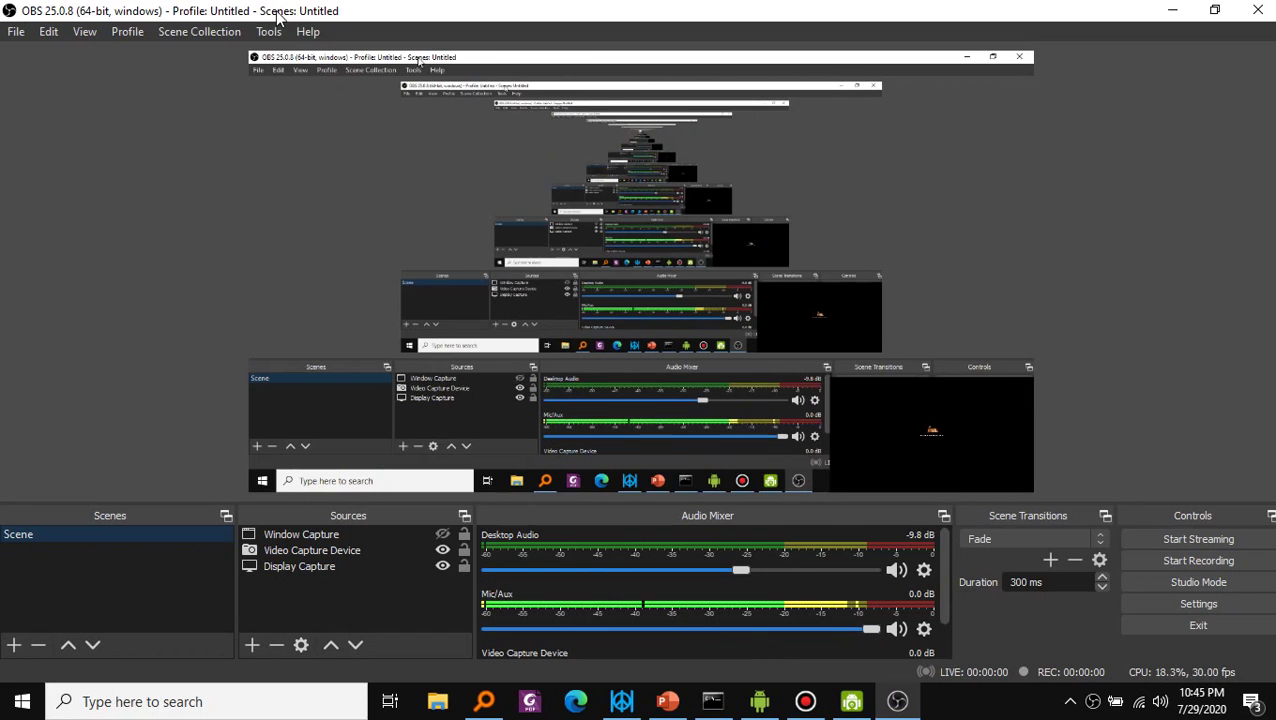
pyautogui.click(365, 475)
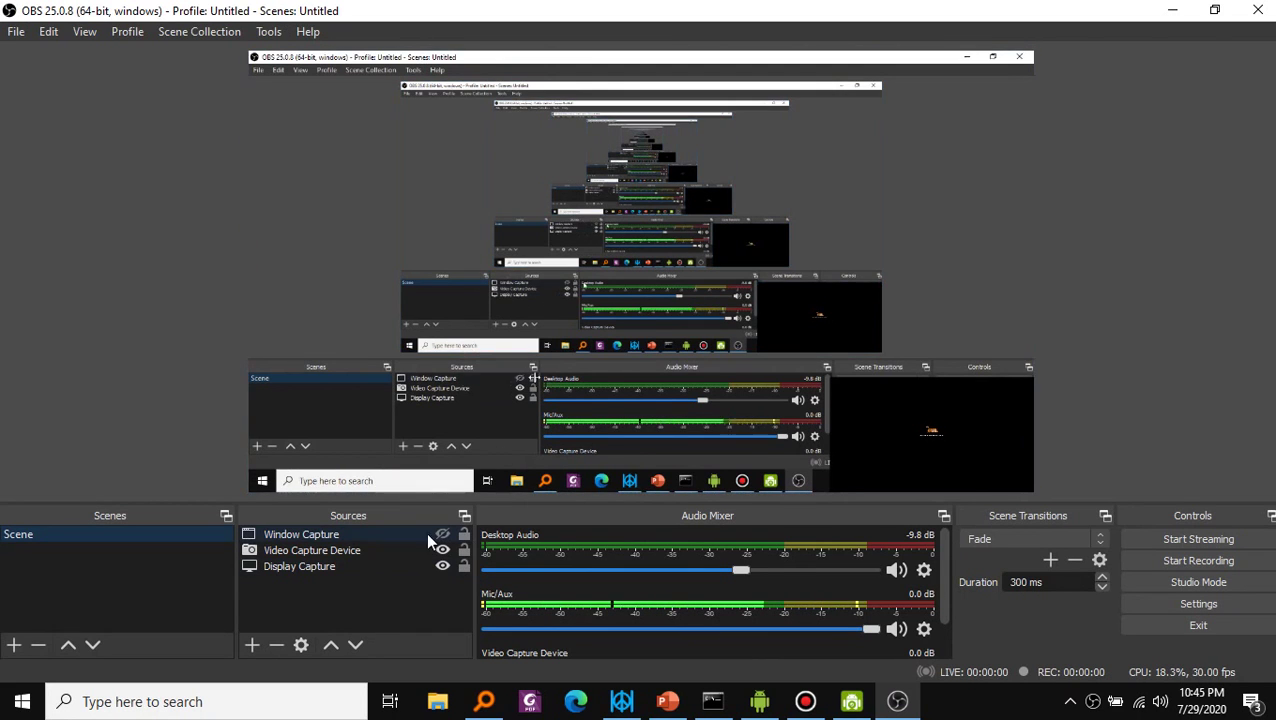
pyautogui.click(313, 550)
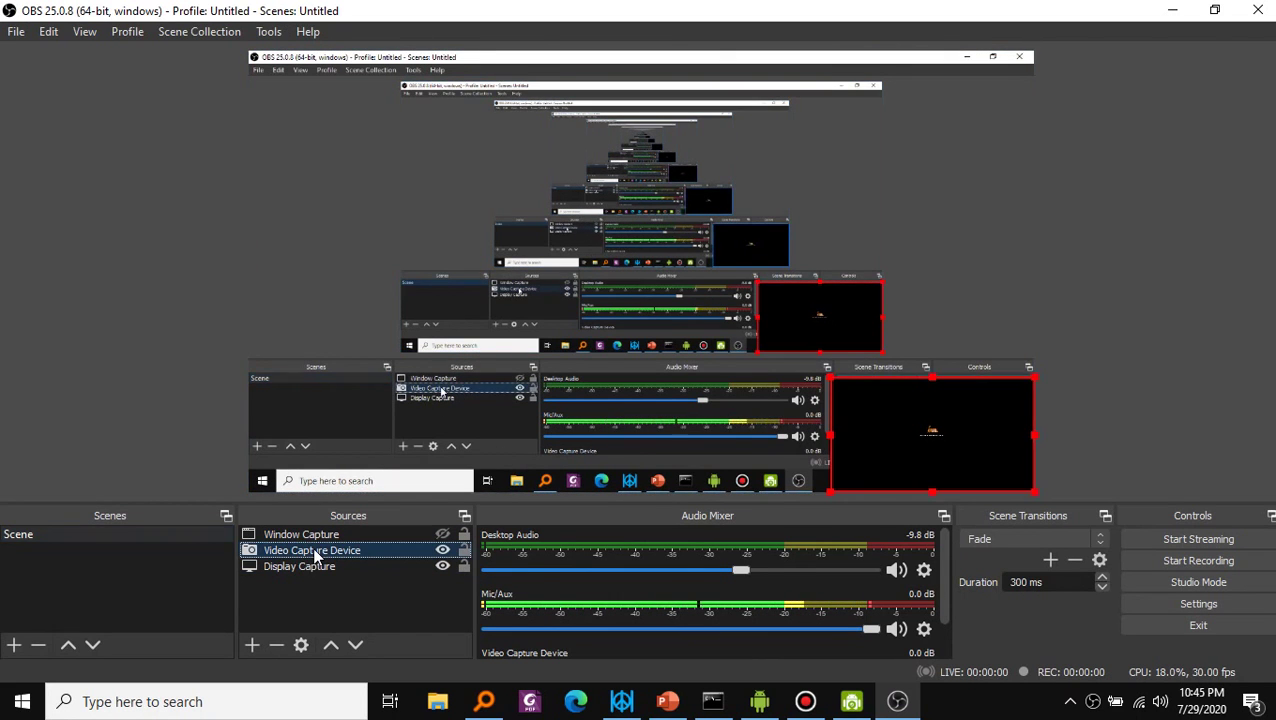
pyautogui.doubleClick(313, 550)
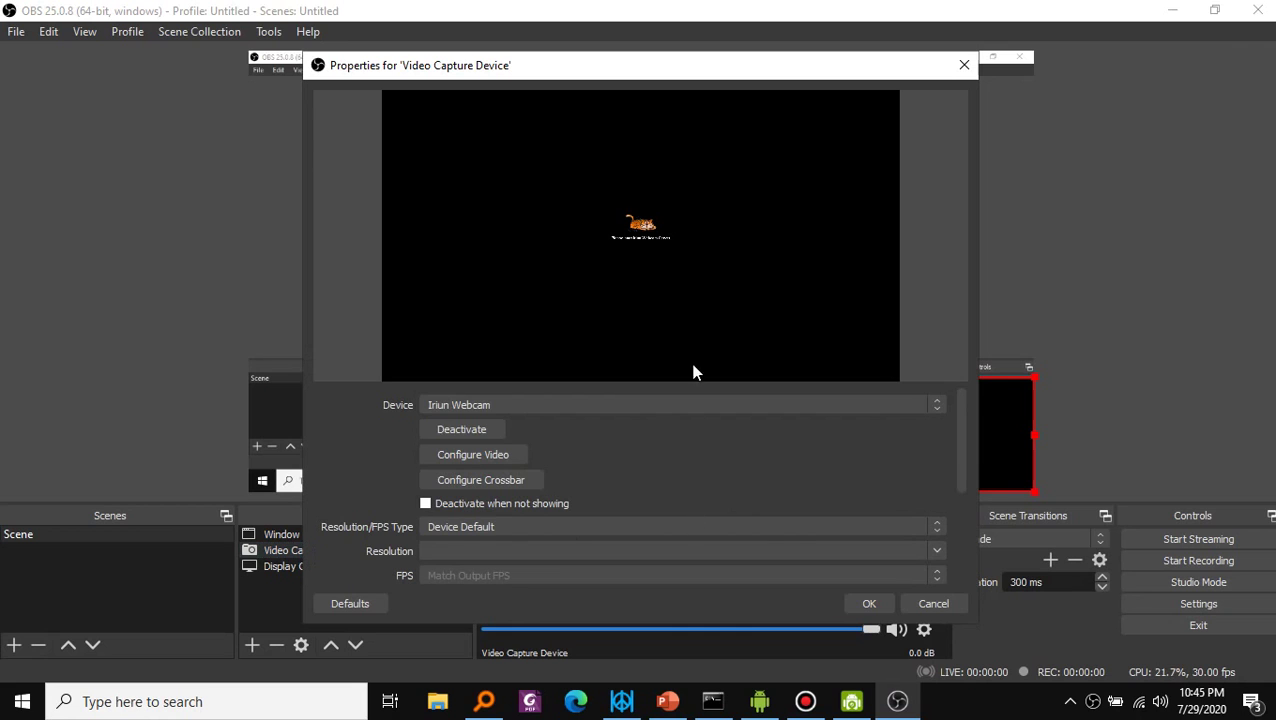
pyautogui.click(493, 406)
pyautogui.click(459, 452)
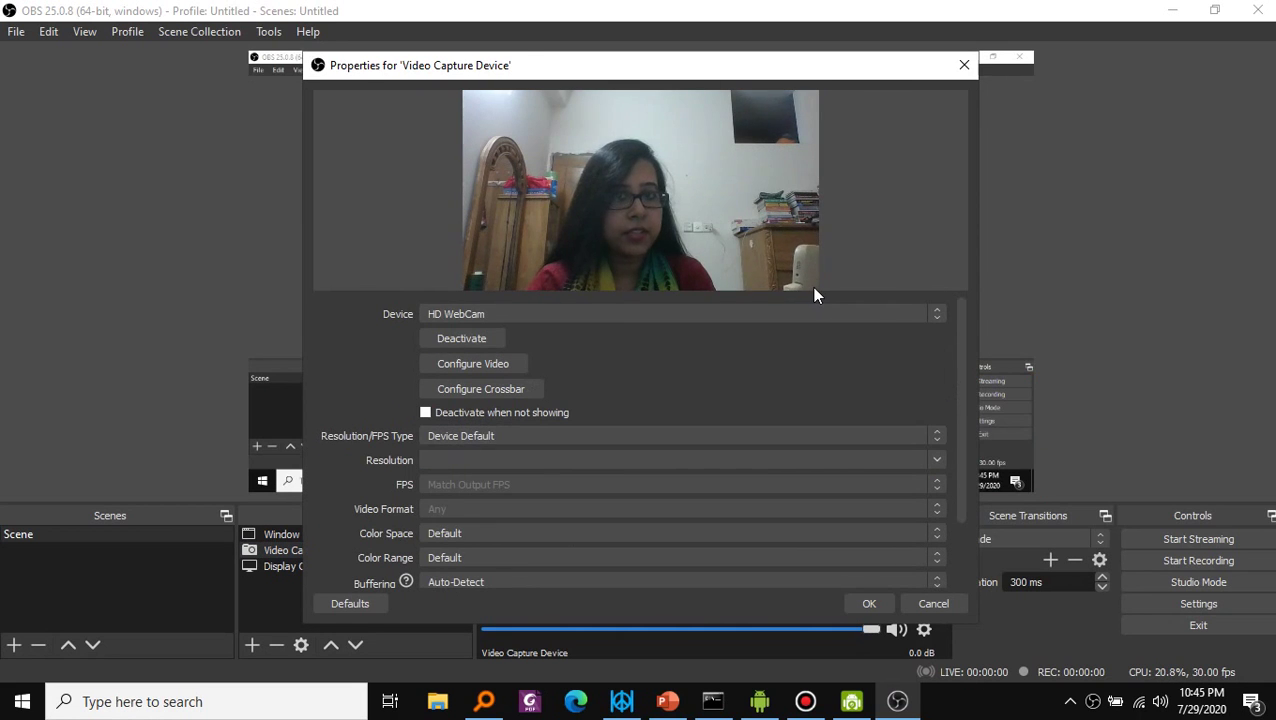
pyautogui.click(530, 313)
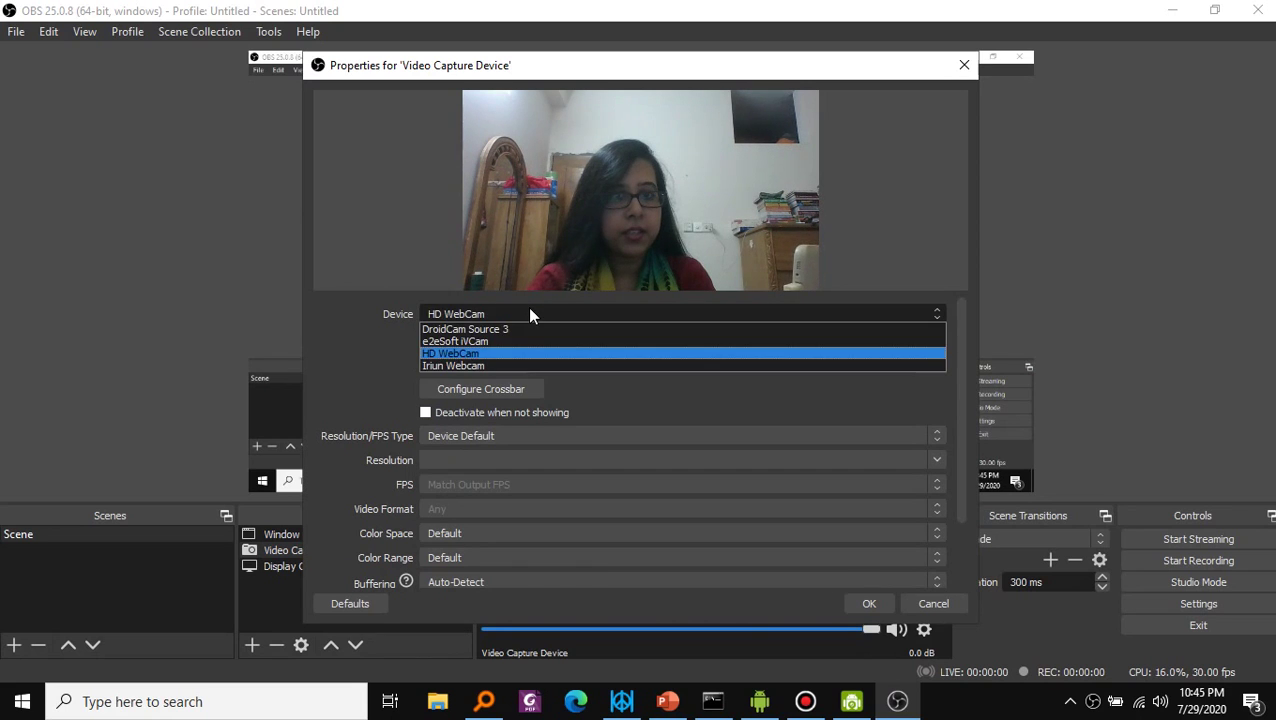
pyautogui.click(479, 330)
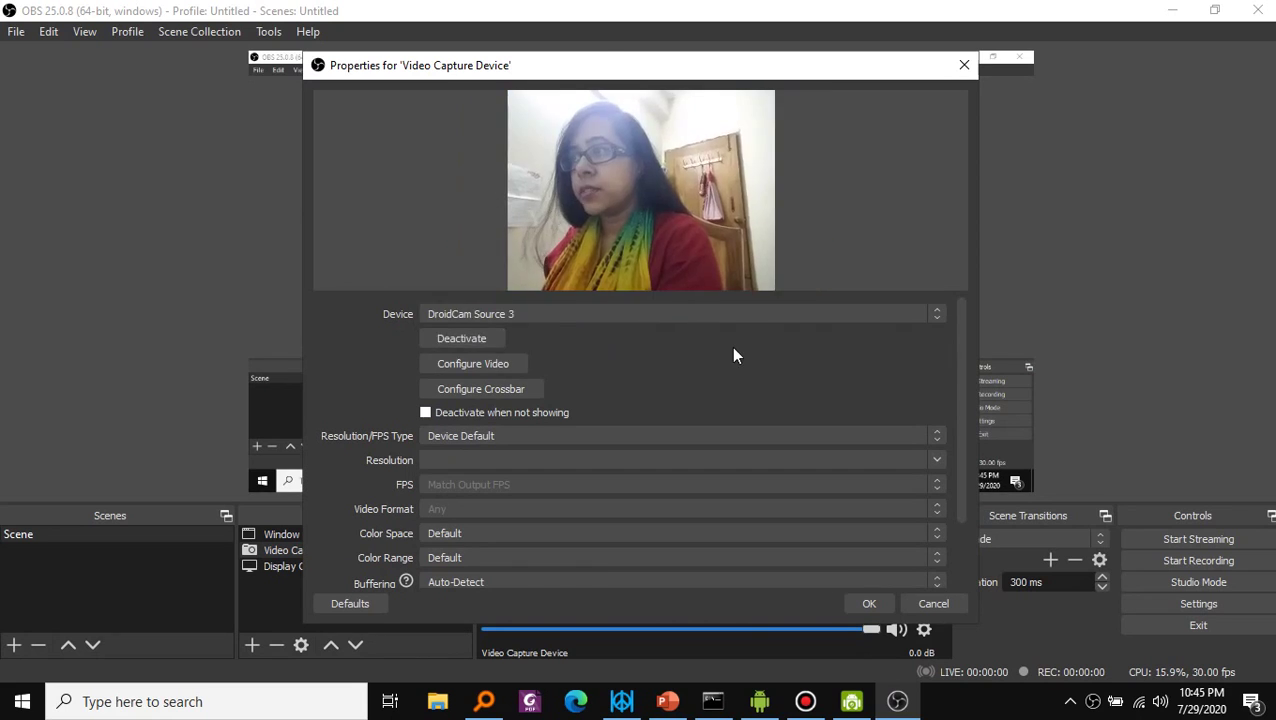
pyautogui.click(866, 603)
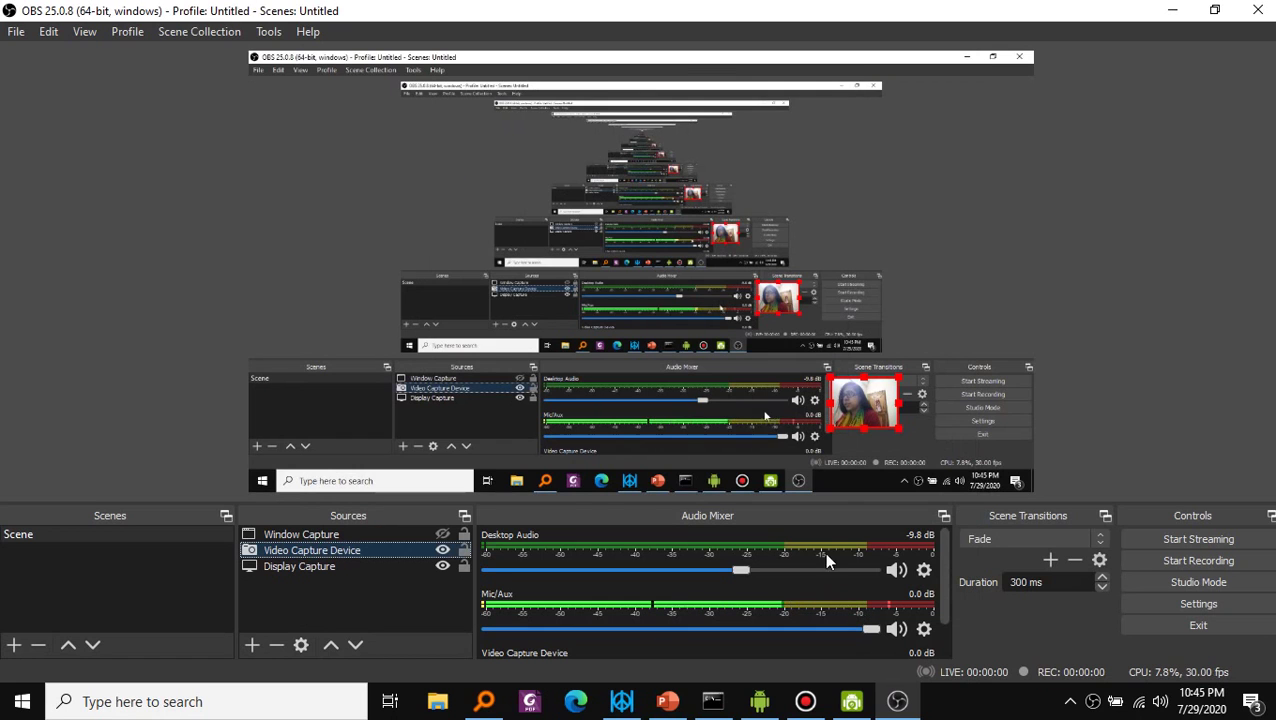
pyautogui.moveTo(897, 427); pyautogui.dragTo(1009, 496)
pyautogui.moveTo(927, 436); pyautogui.dragTo(948, 421)
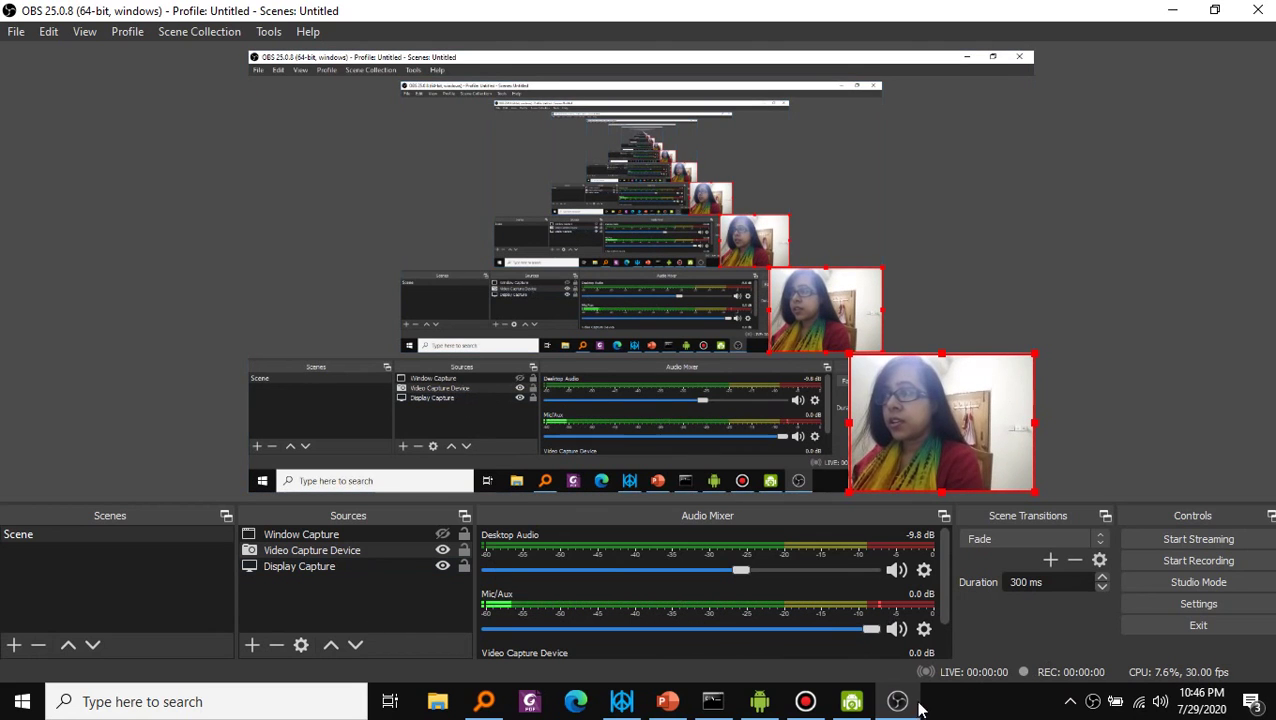
# Step: Switch to PowerPoint, start the slide show from the title slide, and bring up the taskbar
pyautogui.click(667, 705)
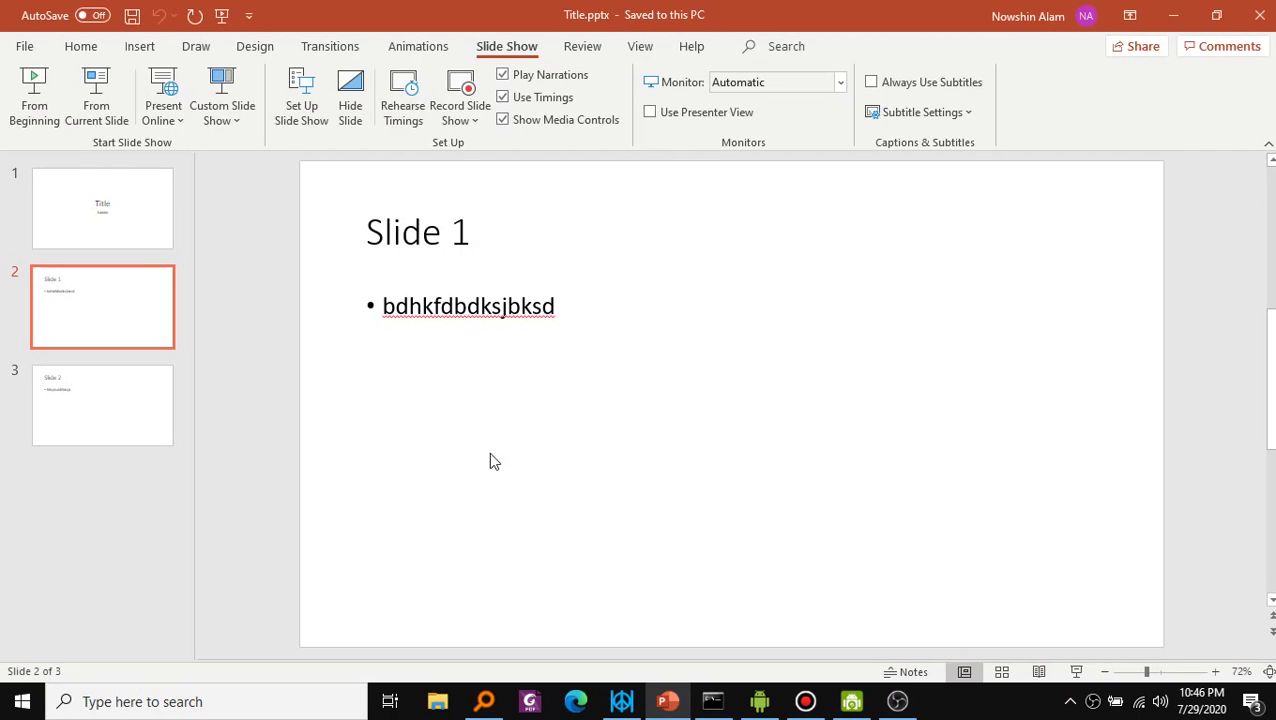
pyautogui.click(138, 236)
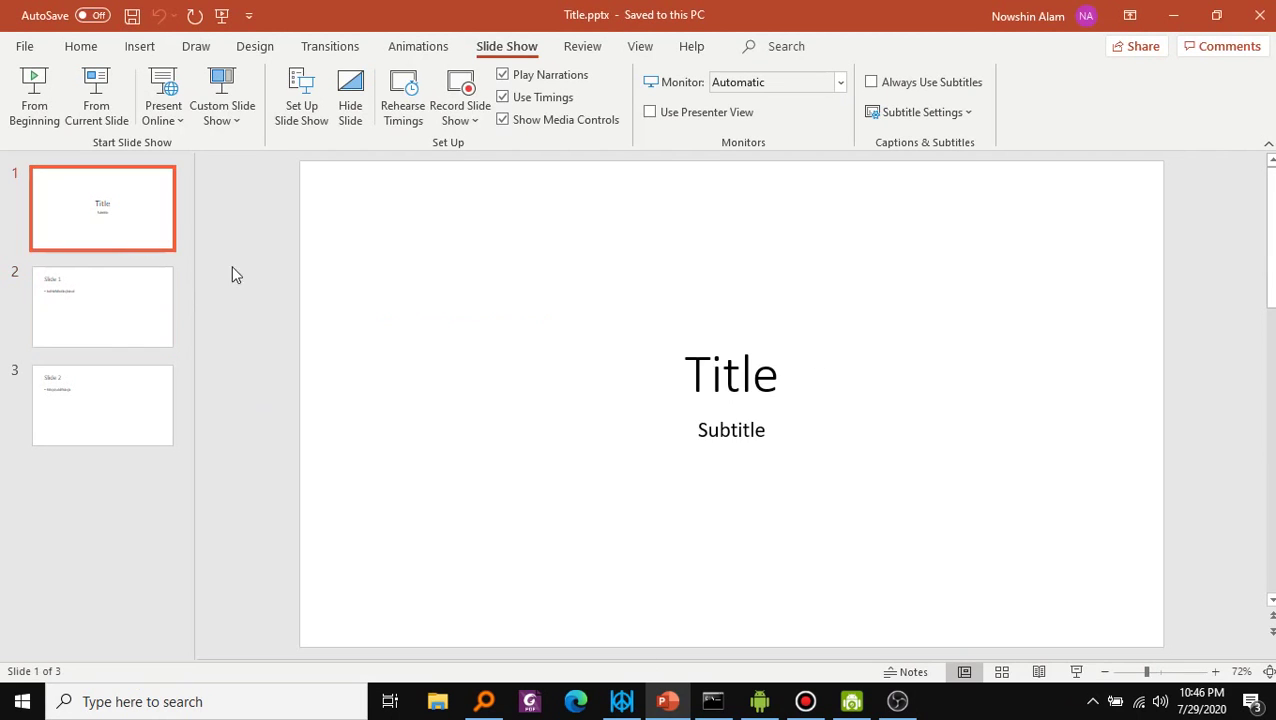
pyautogui.click(1086, 679)
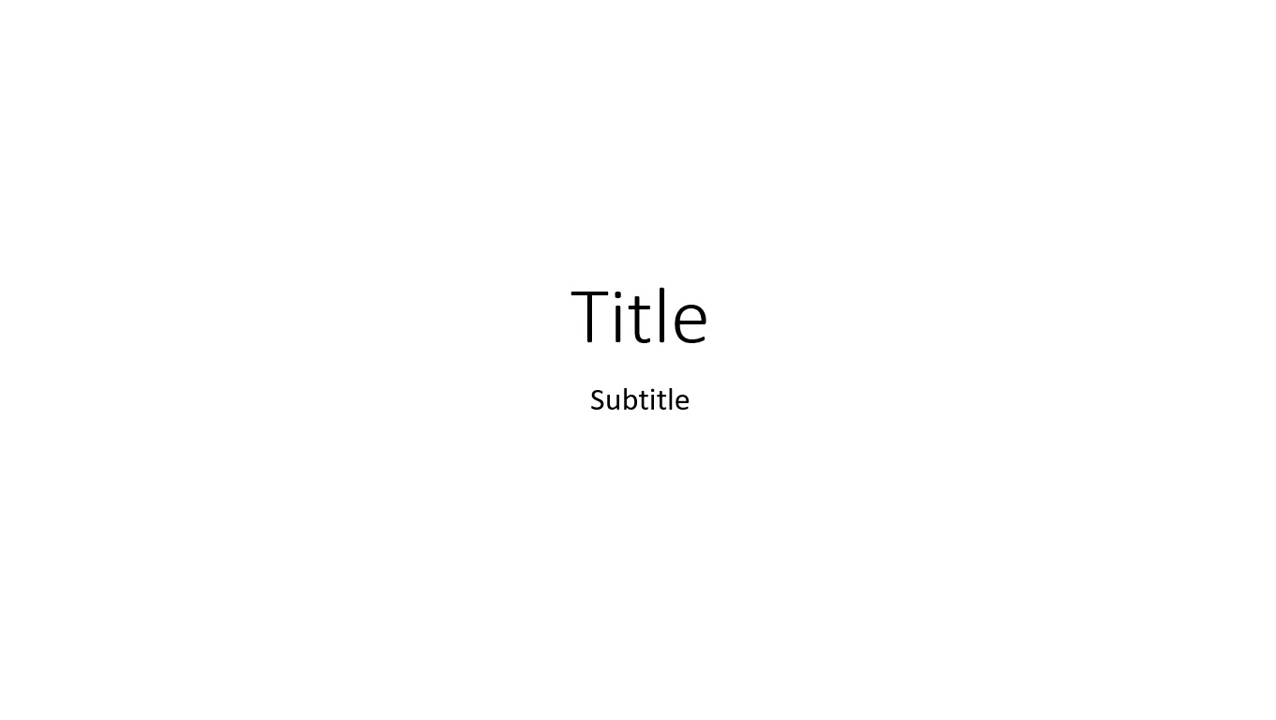
pyautogui.press('Escape')
pyautogui.press('super')
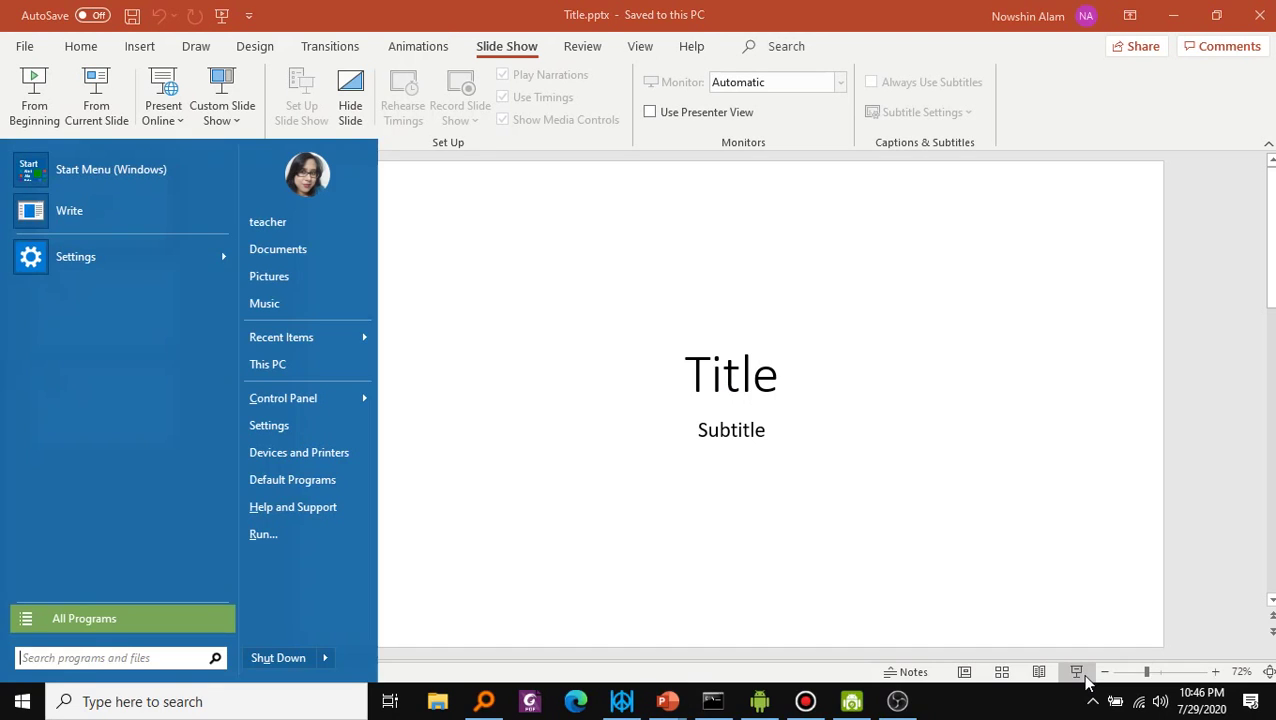
# Step: Start recording in OBS, present the PowerPoint slide show from the title slide to Slide 1, and stop the recording
pyautogui.click(897, 701)
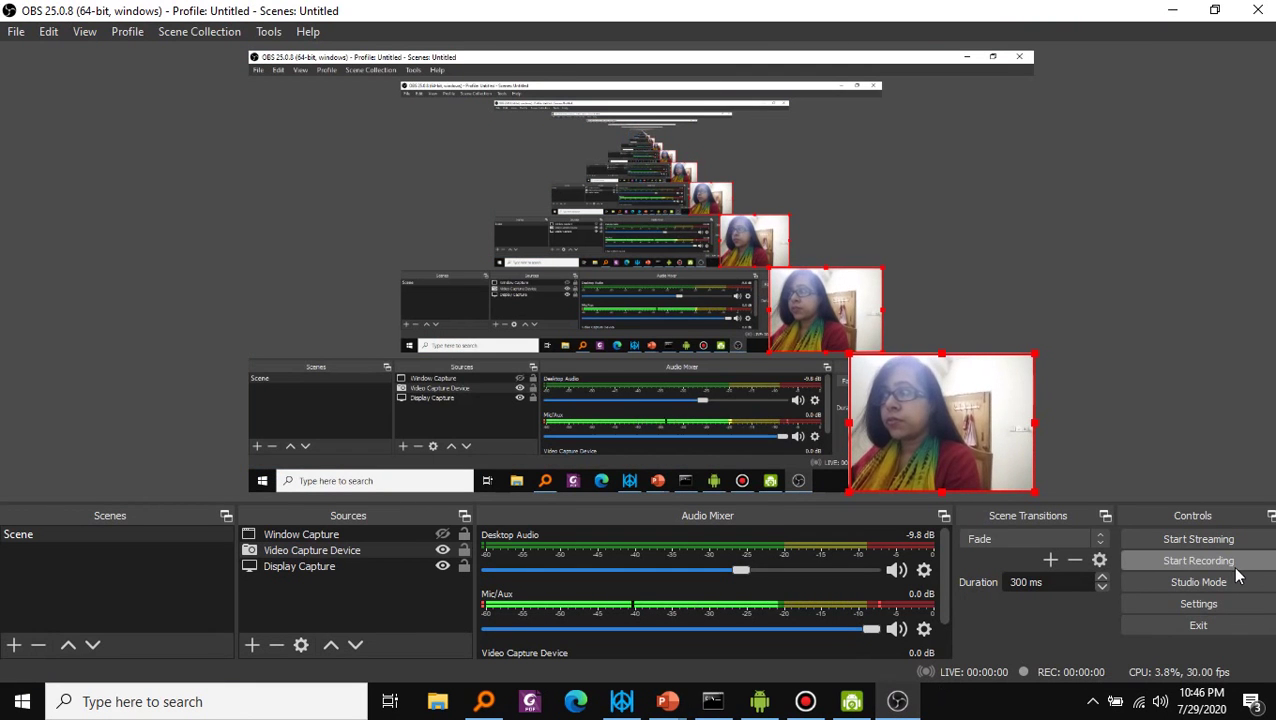
pyautogui.click(1233, 568)
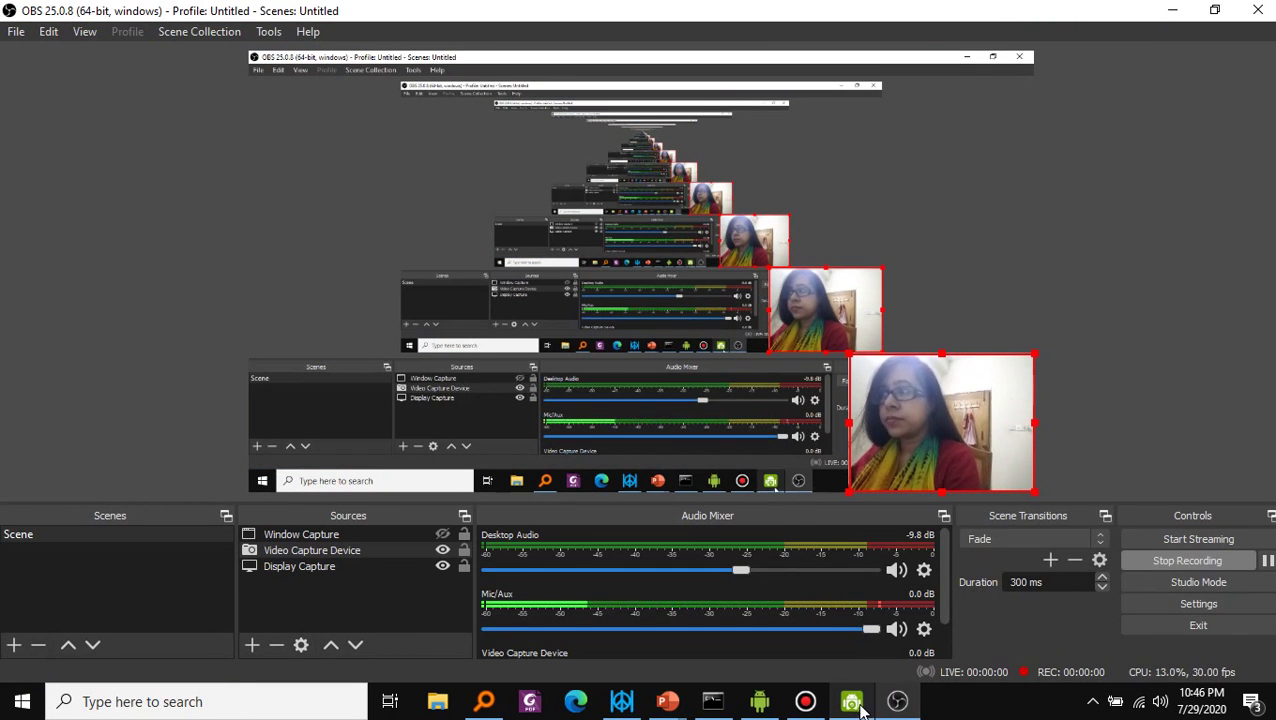
pyautogui.moveTo(667, 701)
pyautogui.click(769, 632)
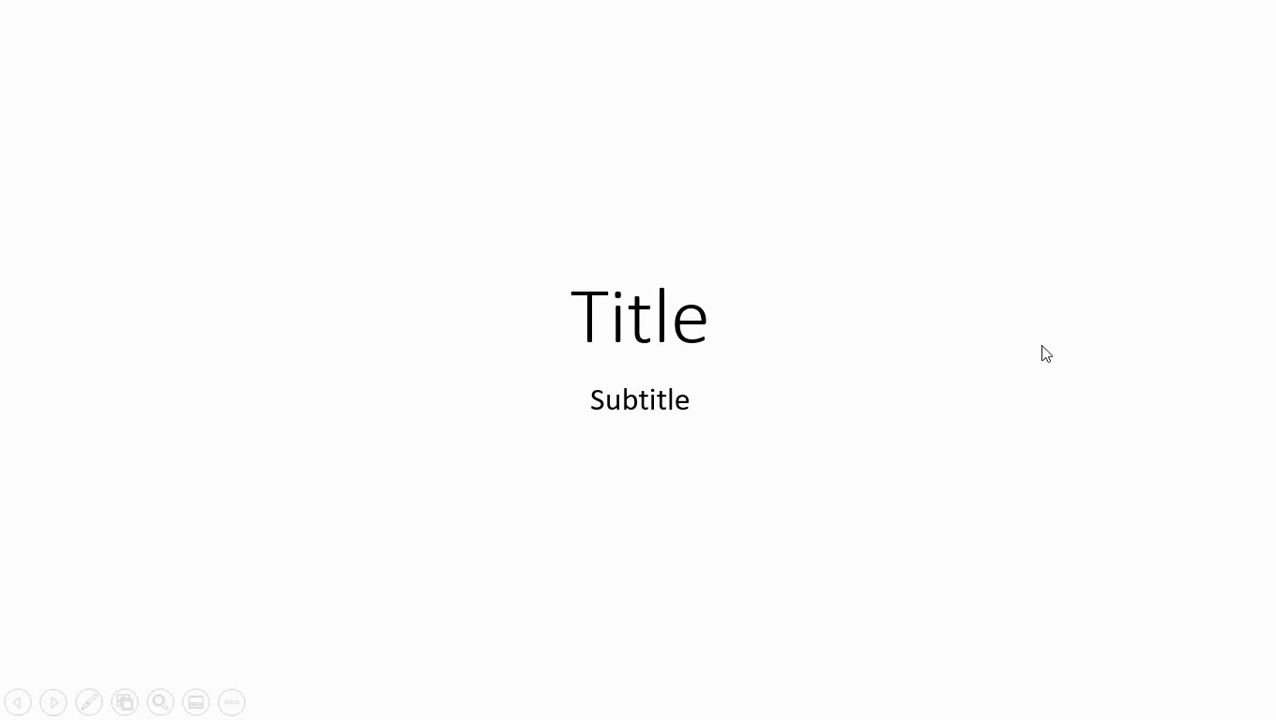
pyautogui.click(639, 398)
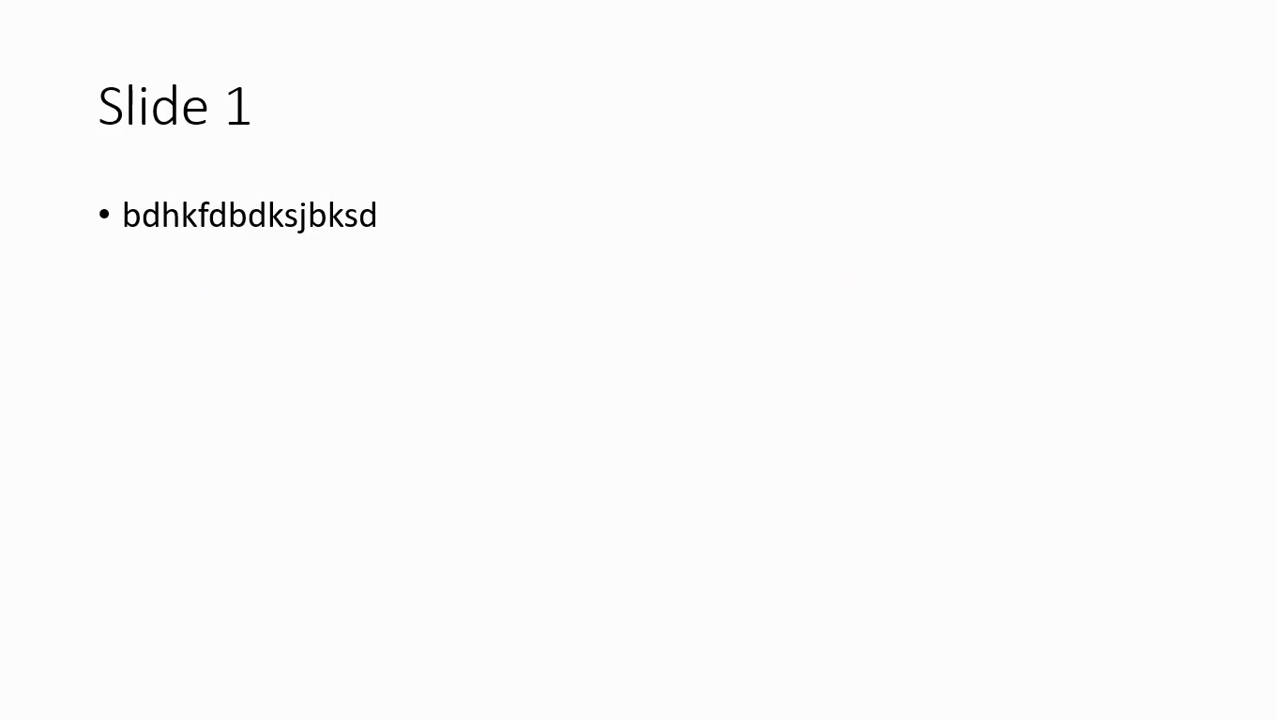
pyautogui.hotkey('alt', 'Tab')
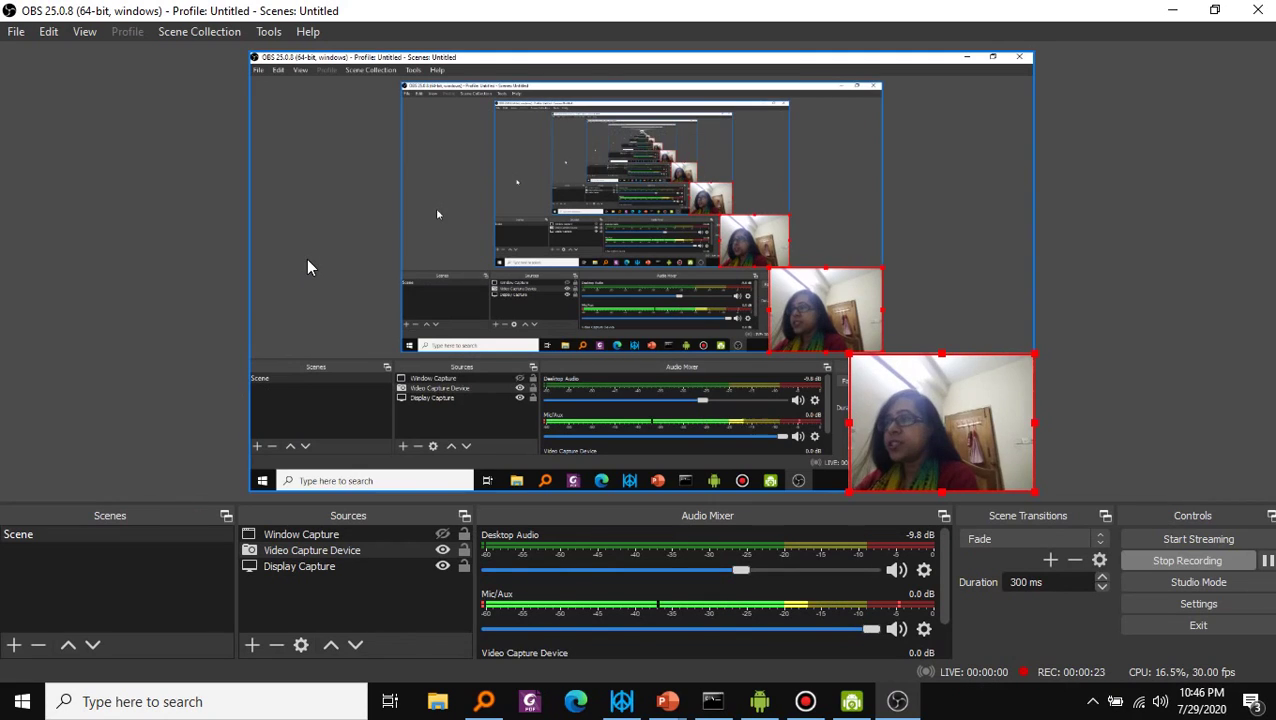
pyautogui.click(1180, 561)
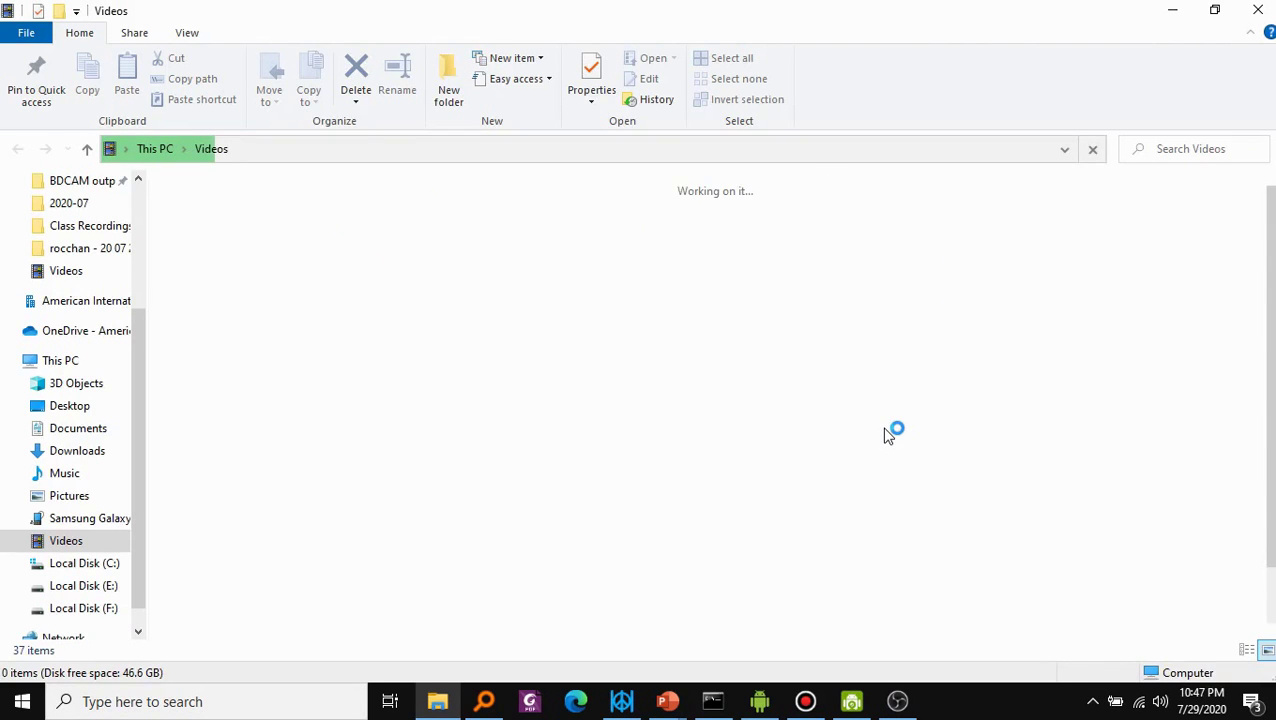
pyautogui.click(466, 587)
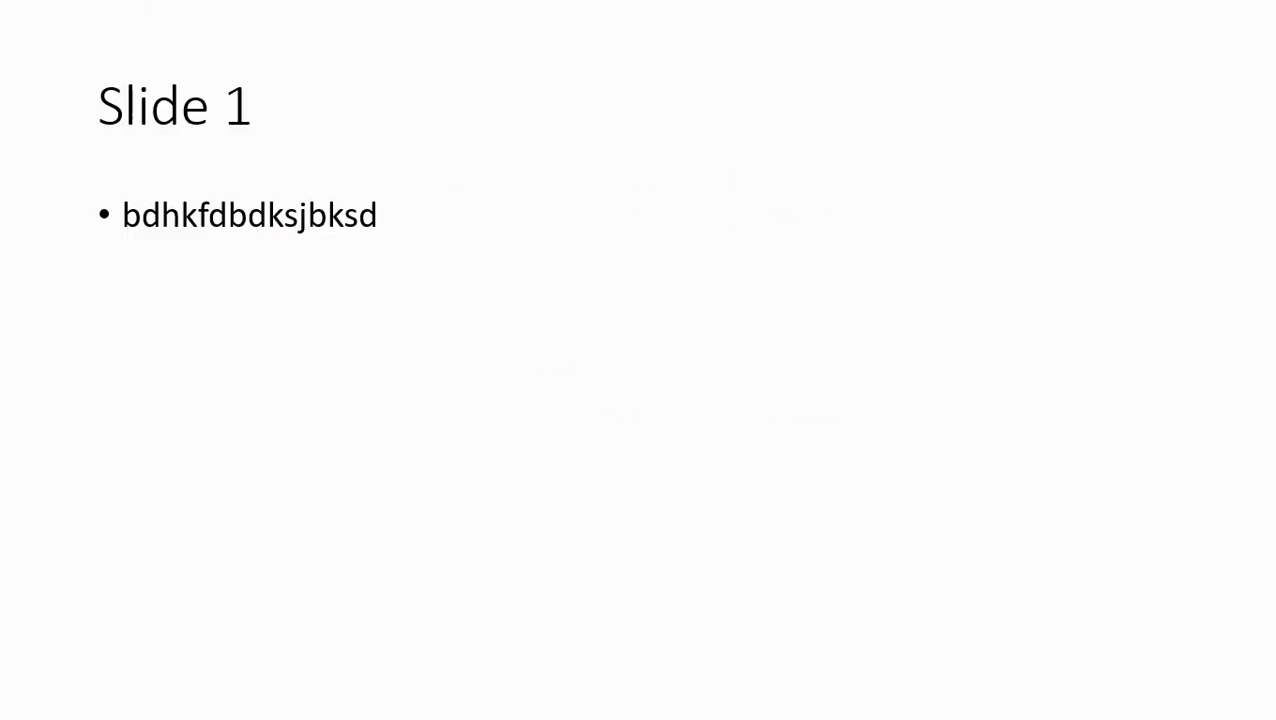
pyautogui.click(758, 310)
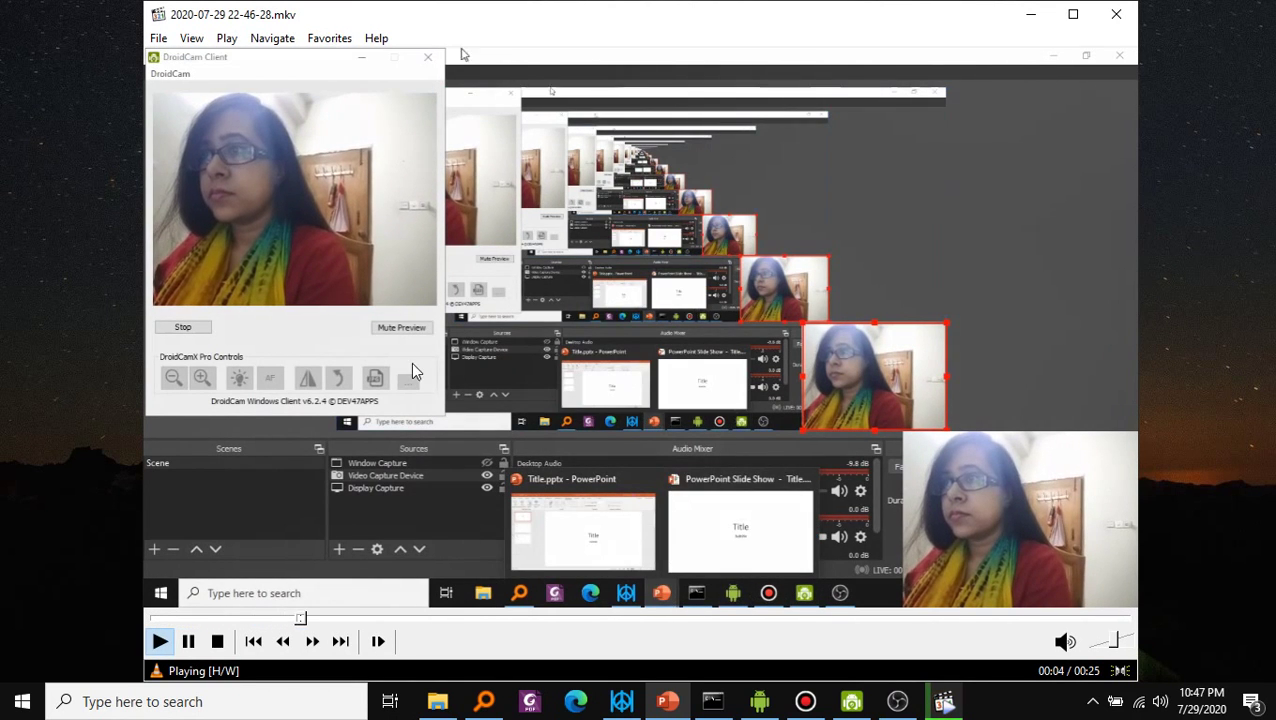
pyautogui.press('space')
pyautogui.click(447, 620)
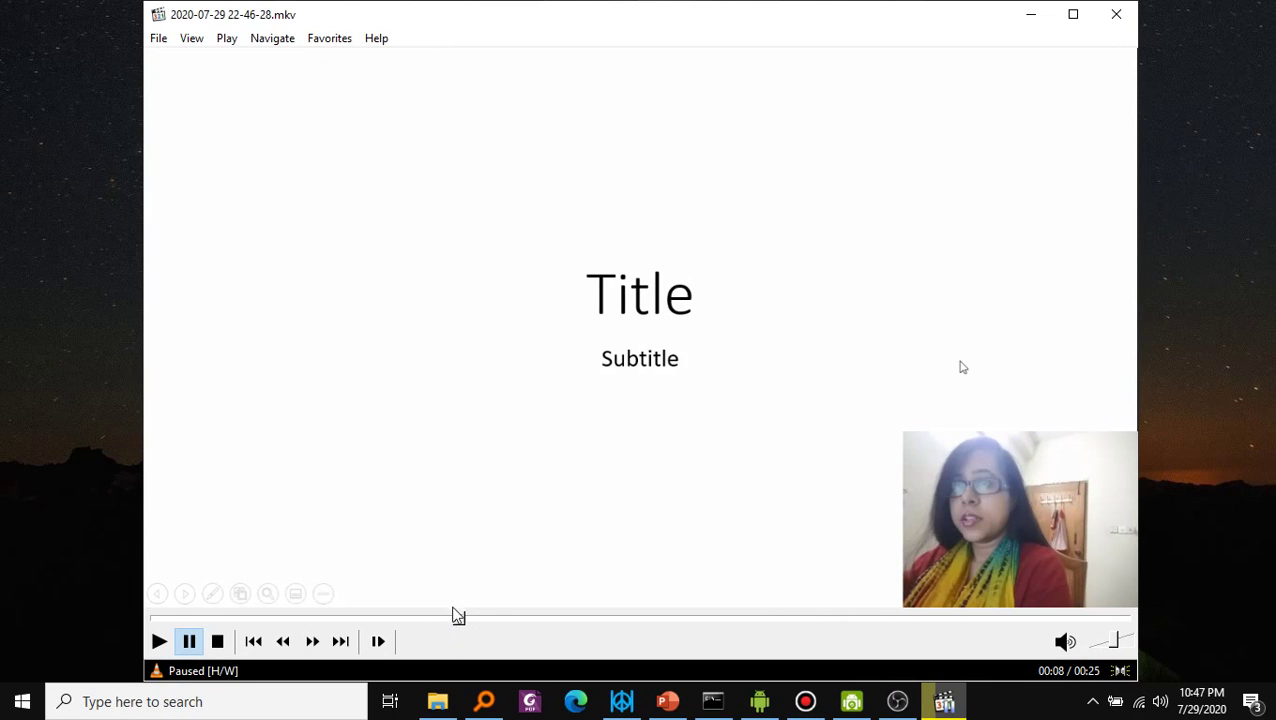
pyautogui.click(453, 619)
pyautogui.press('space')
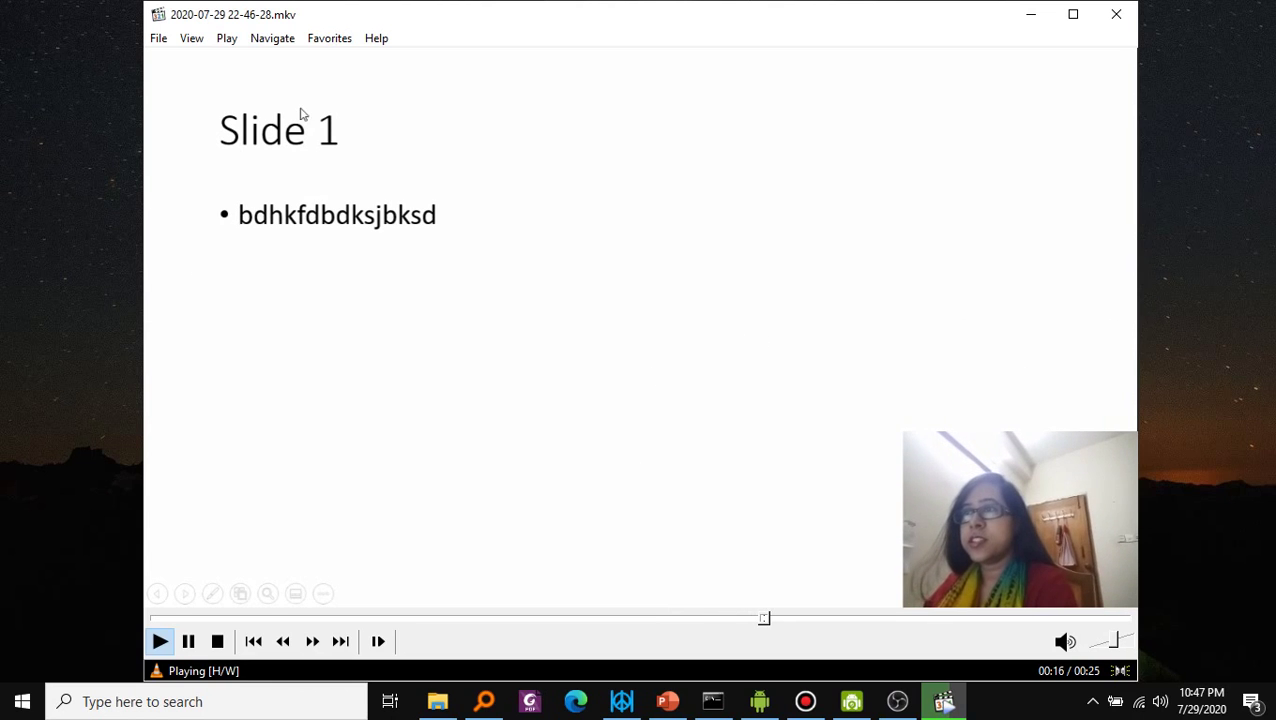
pyautogui.click(1120, 15)
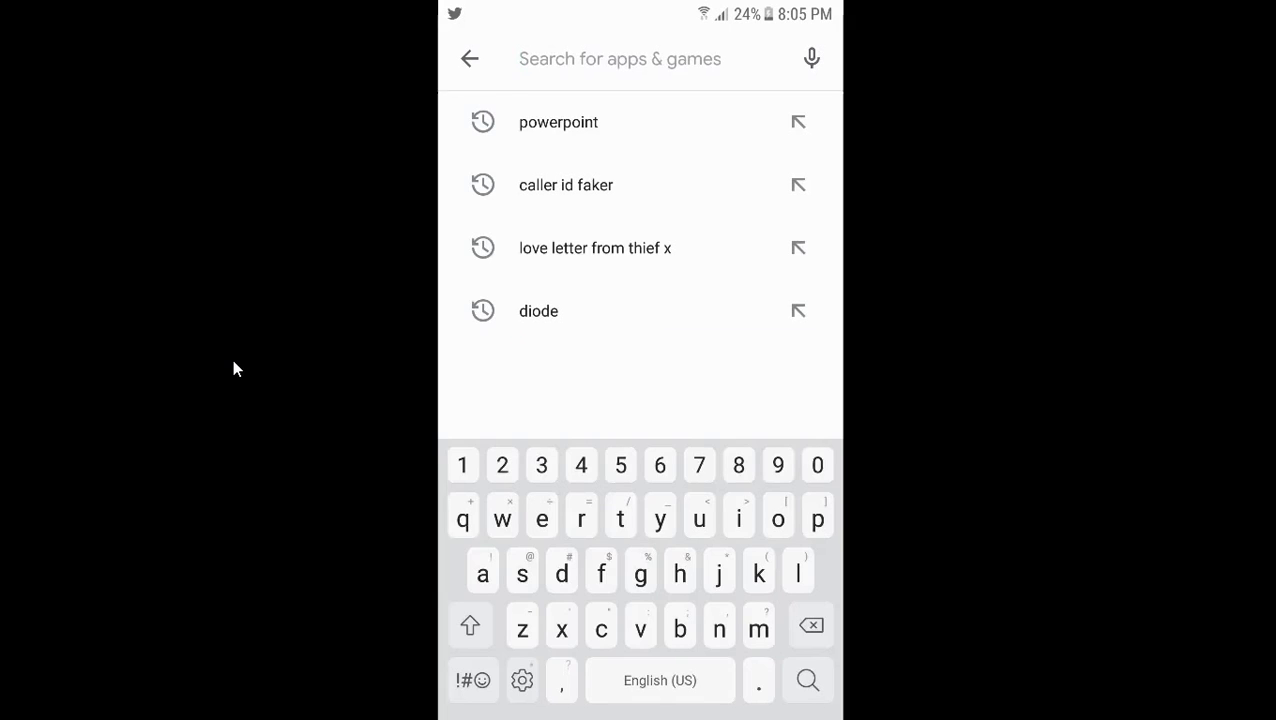
# Step: Search the phone's app store for a screen recorder, using the suggestion "screnn recorder no ads"
pyautogui.write('screnn ')
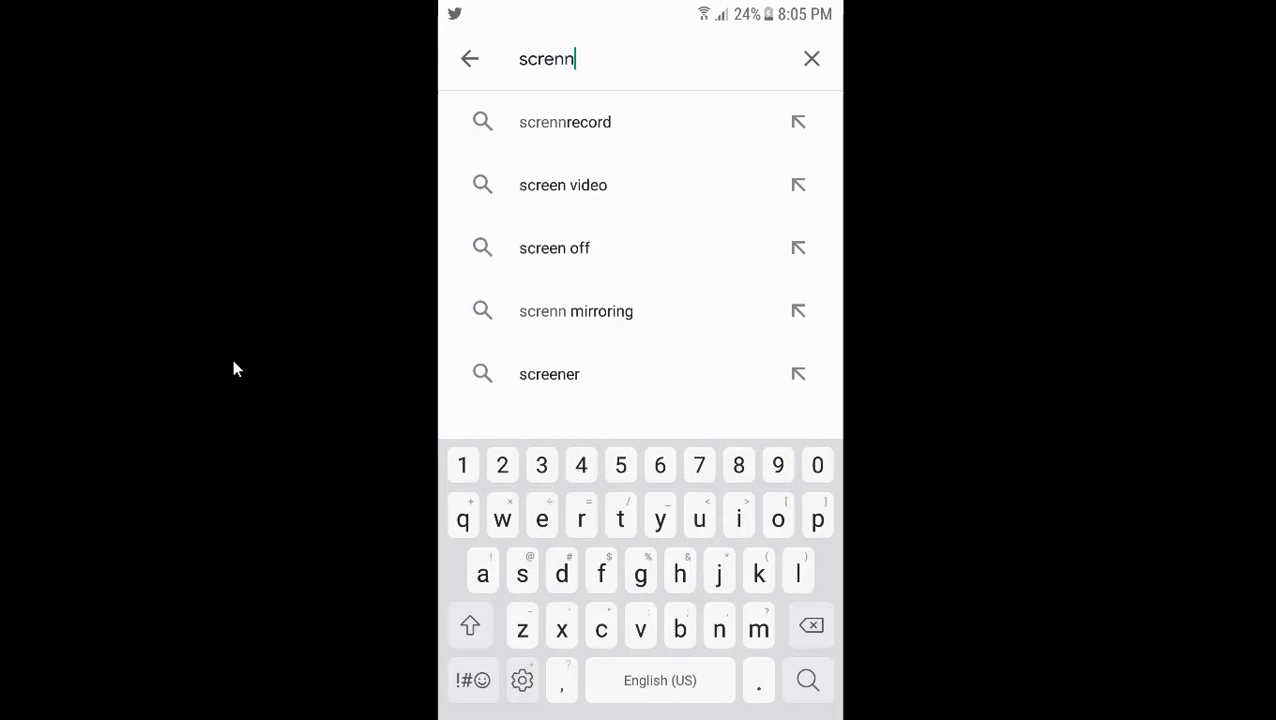
pyautogui.write('recorder')
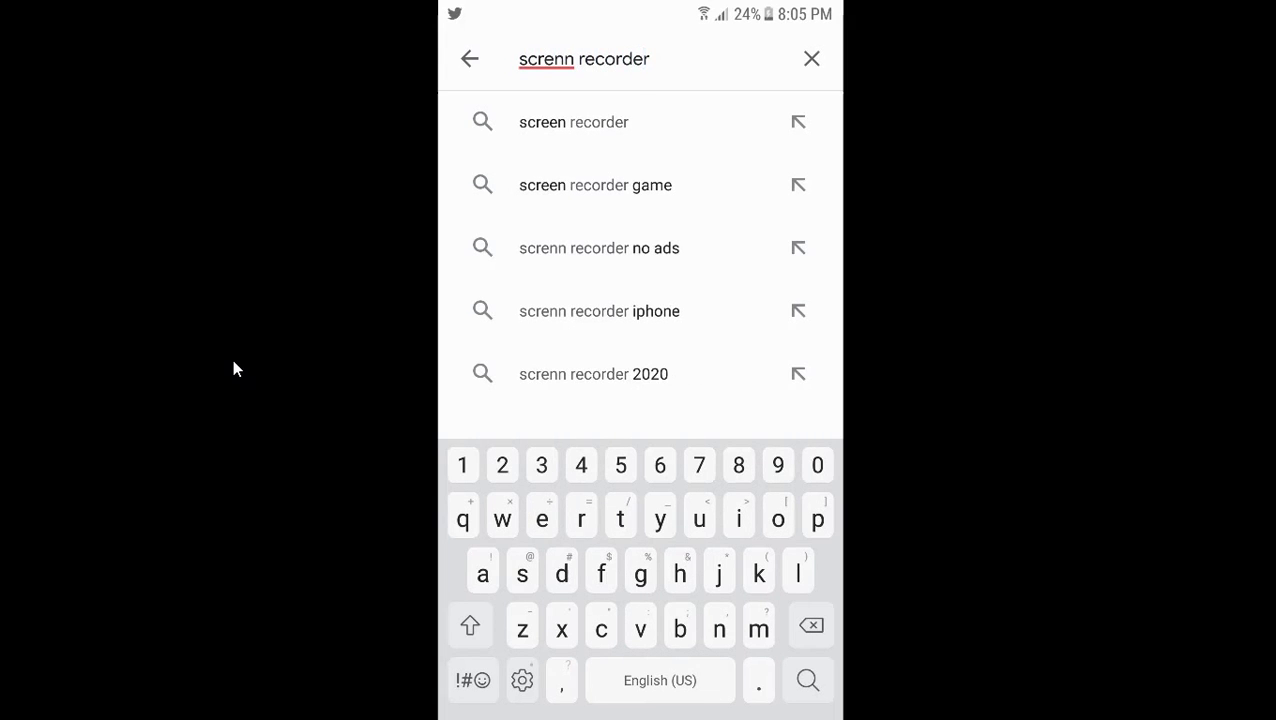
pyautogui.click(599, 248)
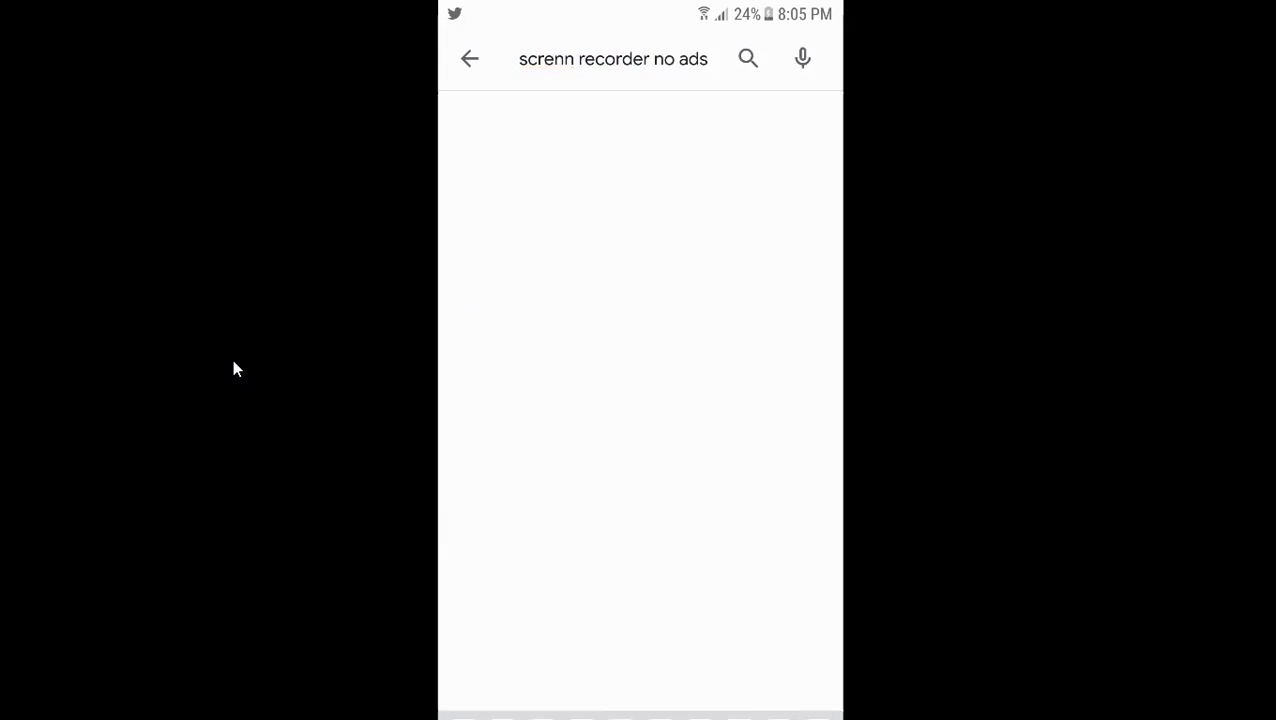
pyautogui.click(610, 242)
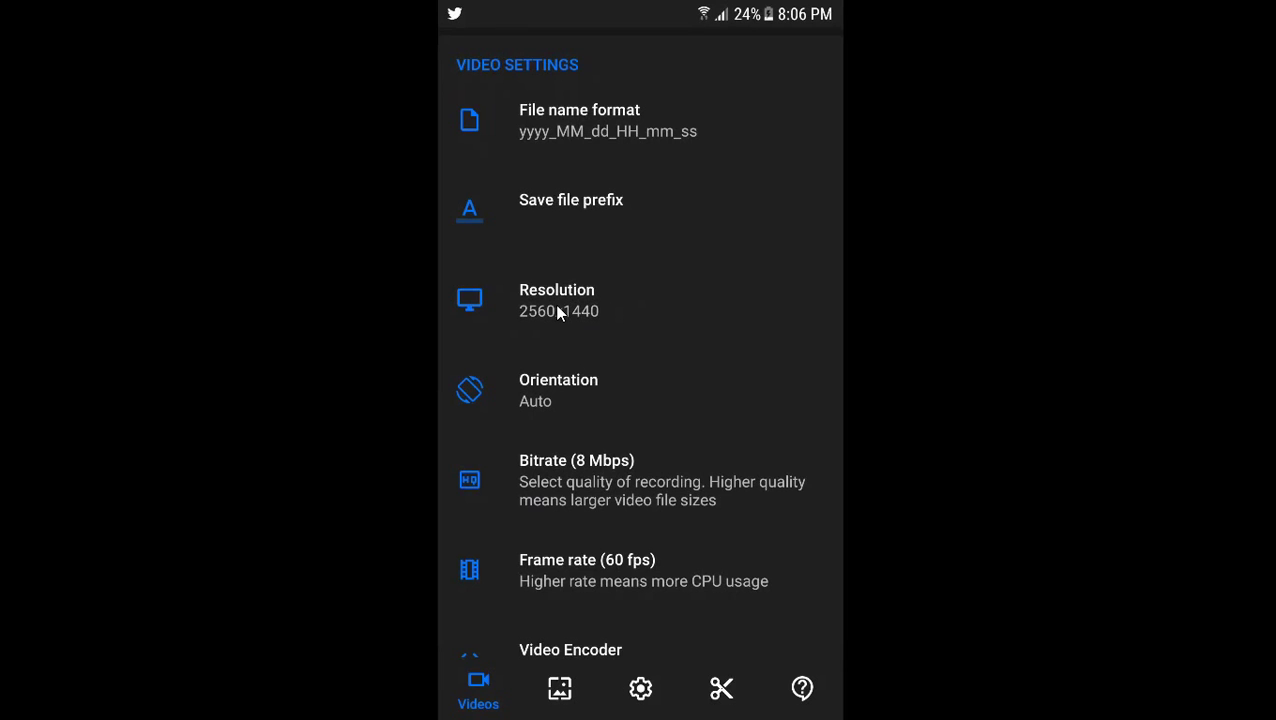
# Step: Examine the phone screen recorder's video, audio and overlay settings
pyautogui.scroll(-5, 558, 313)
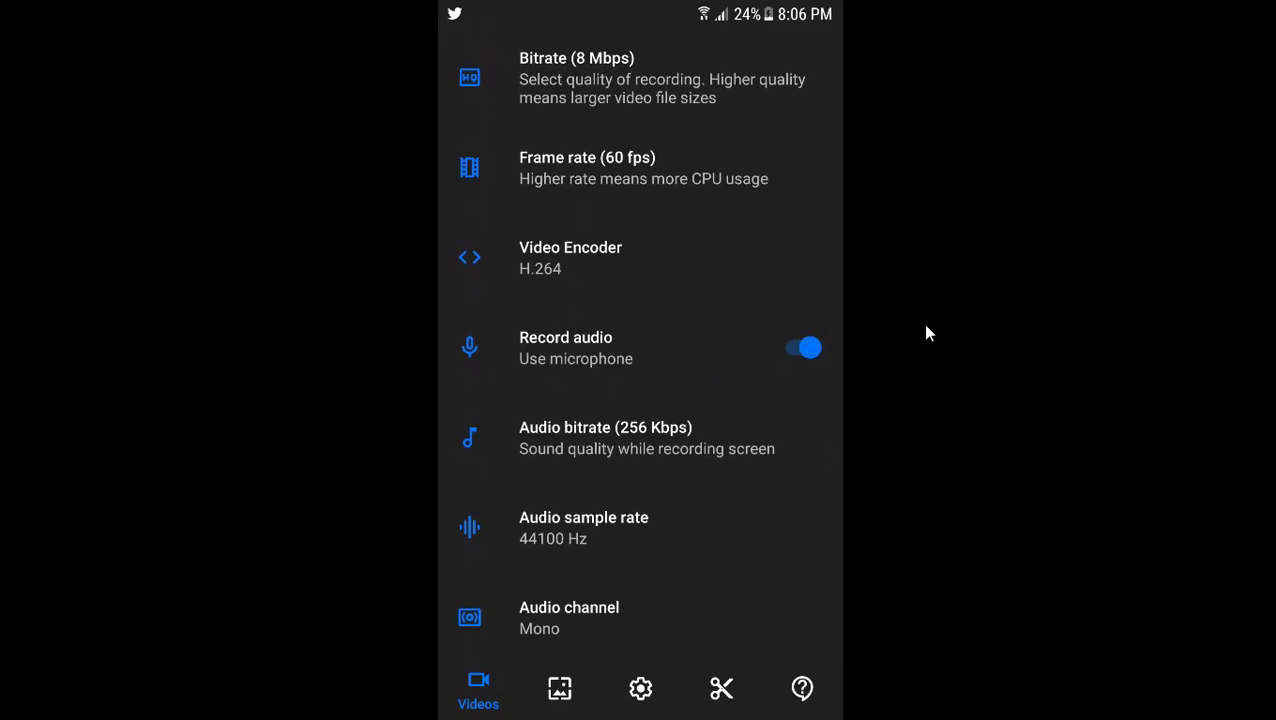
pyautogui.scroll(-8, 922, 323)
pyautogui.scroll(-5, 927, 333)
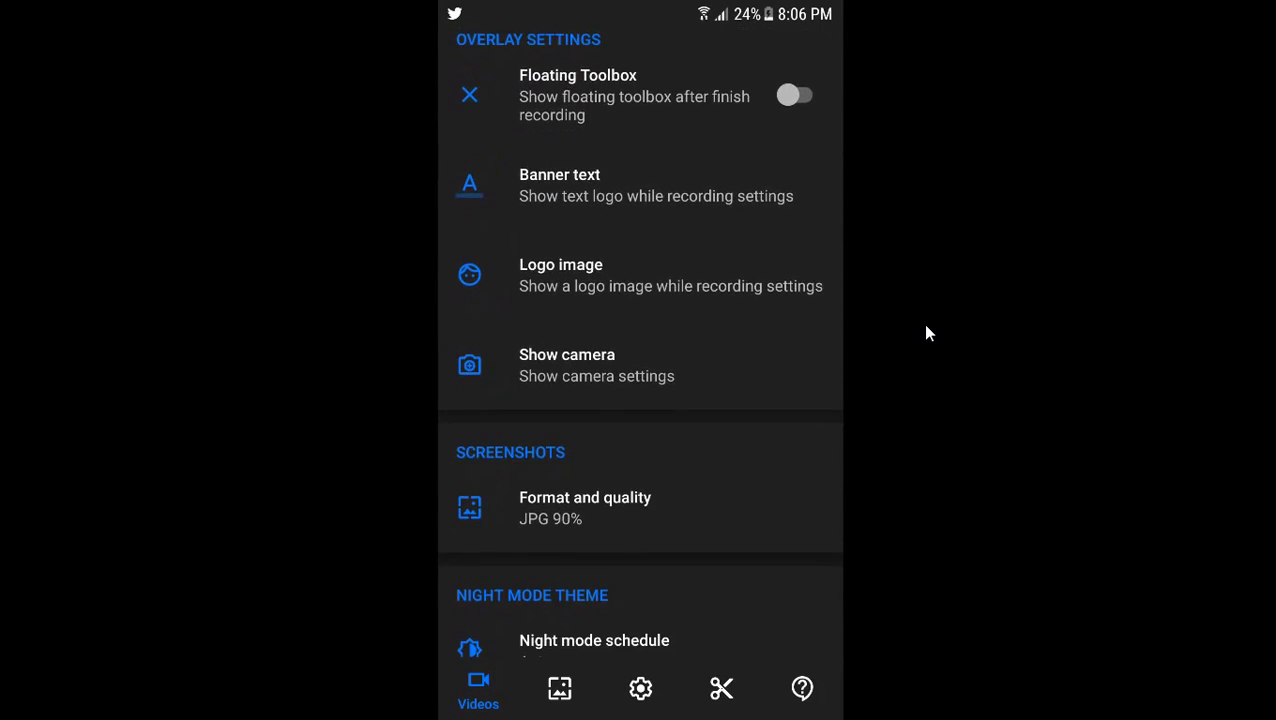